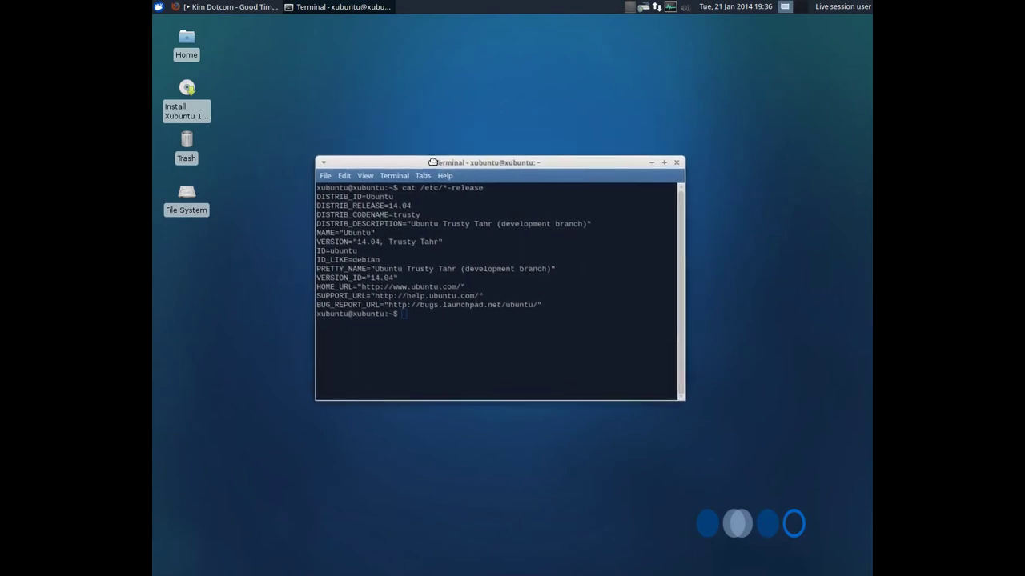
# Review the distribution name, version and description in the terminal's release output, and minimise the terminal window
pyautogui.moveTo(369, 182); pyautogui.dragTo(609, 212)
pyautogui.doubleClick(395, 200)
pyautogui.moveTo(445, 229); pyautogui.dragTo(447, 272)
pyautogui.click(447, 272)
pyautogui.moveTo(371, 255); pyautogui.dragTo(452, 254)
pyautogui.click(448, 254)
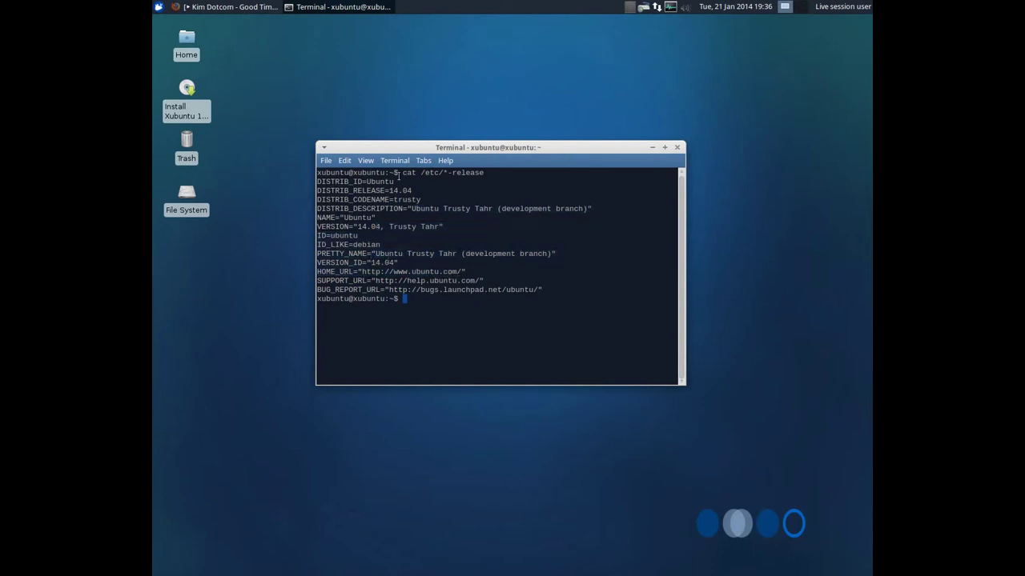
pyautogui.moveTo(493, 146); pyautogui.dragTo(484, 137)
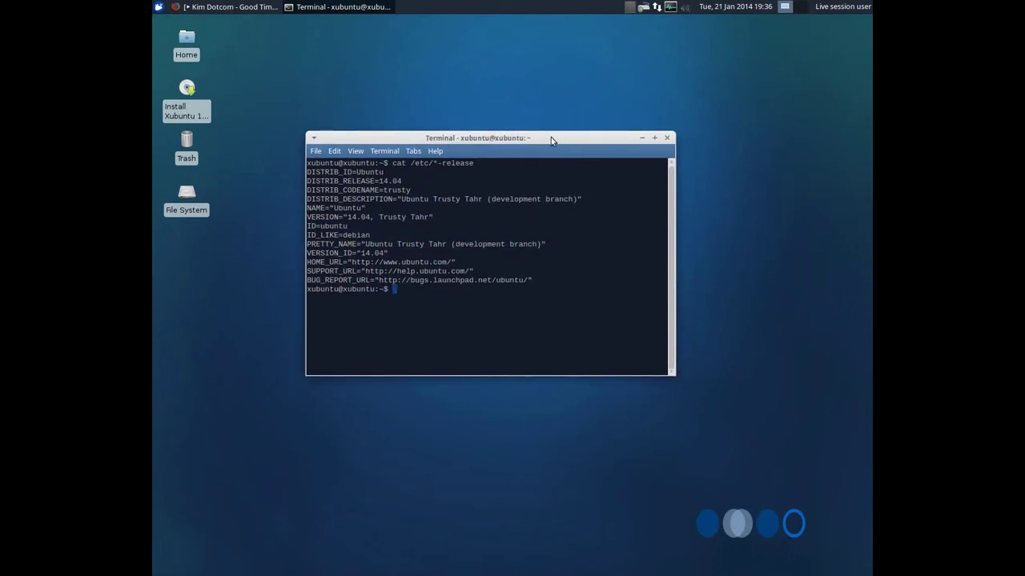
pyautogui.click(642, 139)
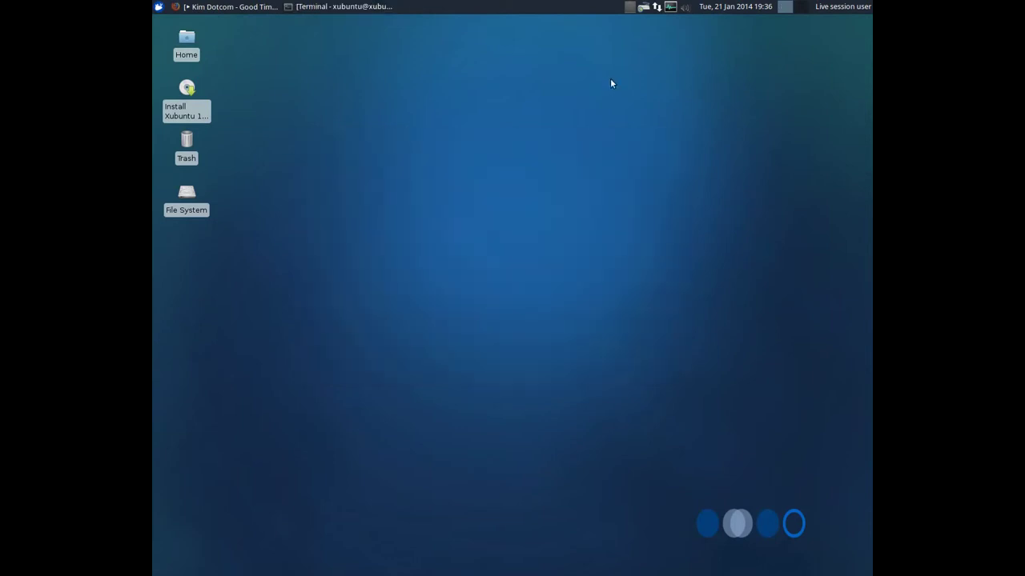
pyautogui.click(630, 8)
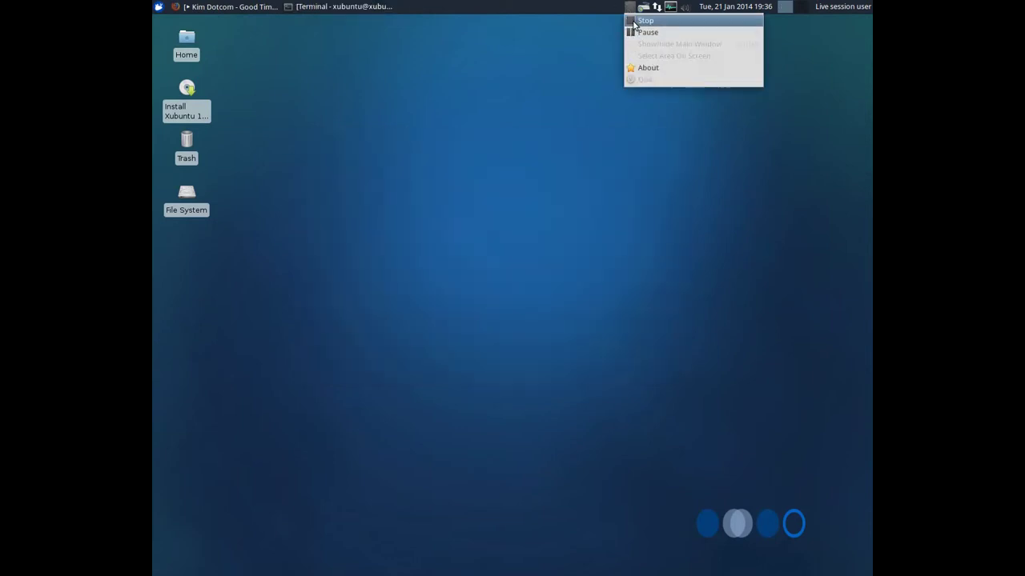
pyautogui.click(621, 29)
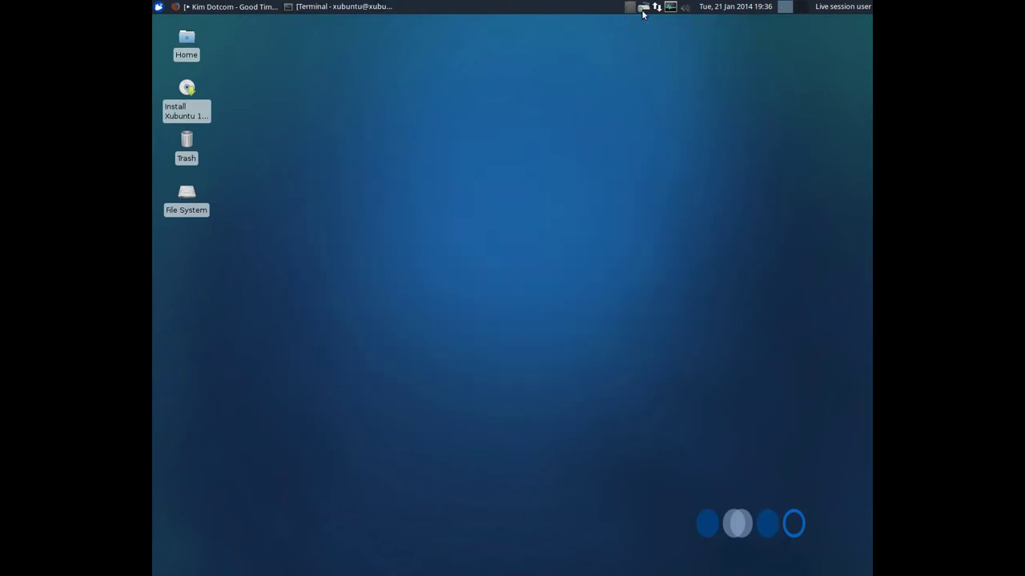
# Open the sound settings, review the playback, recording and configuration pages, and close the Volume Control window
pyautogui.click(689, 8)
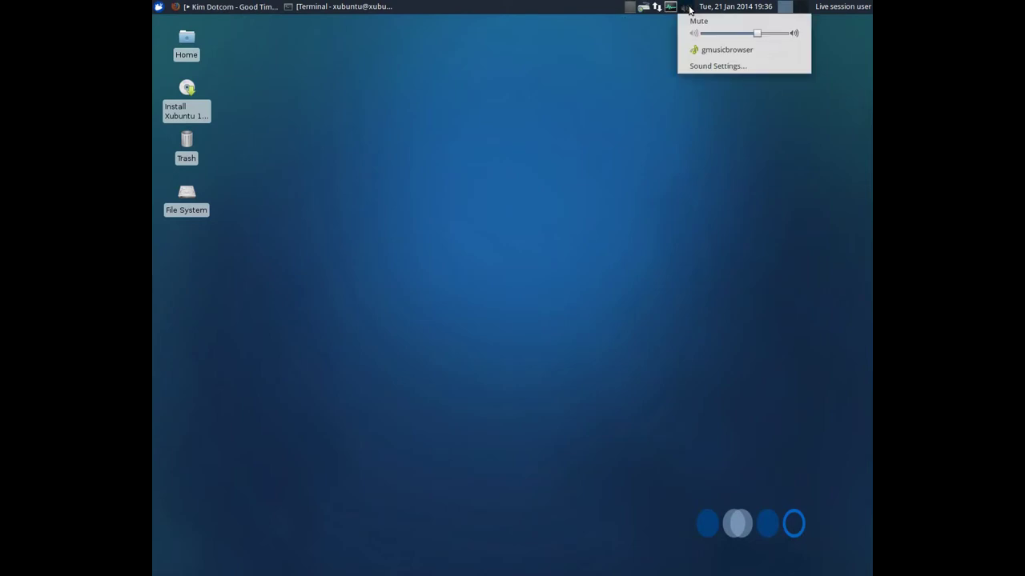
pyautogui.click(721, 66)
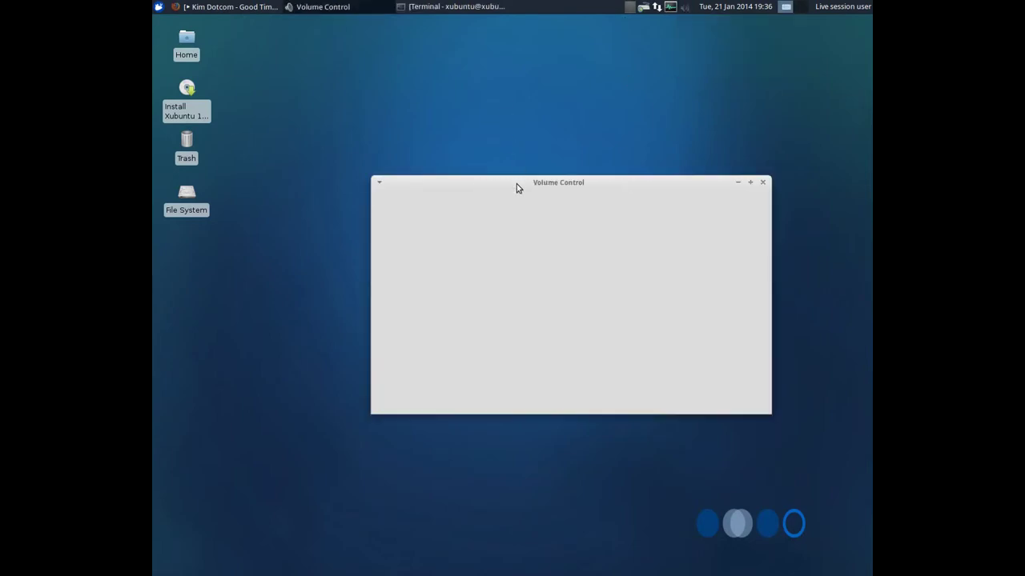
pyautogui.moveTo(531, 183); pyautogui.dragTo(467, 129)
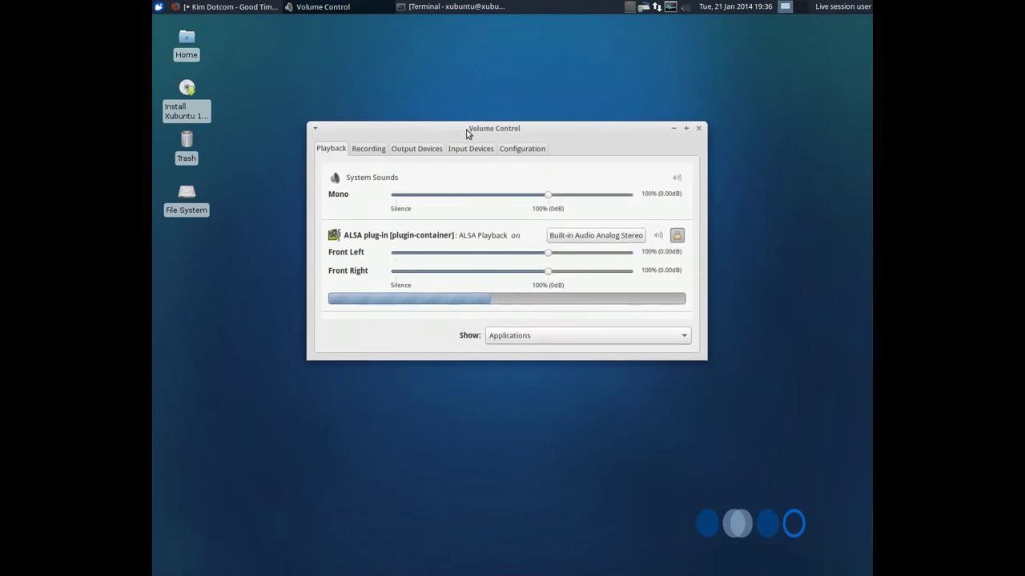
pyautogui.click(368, 152)
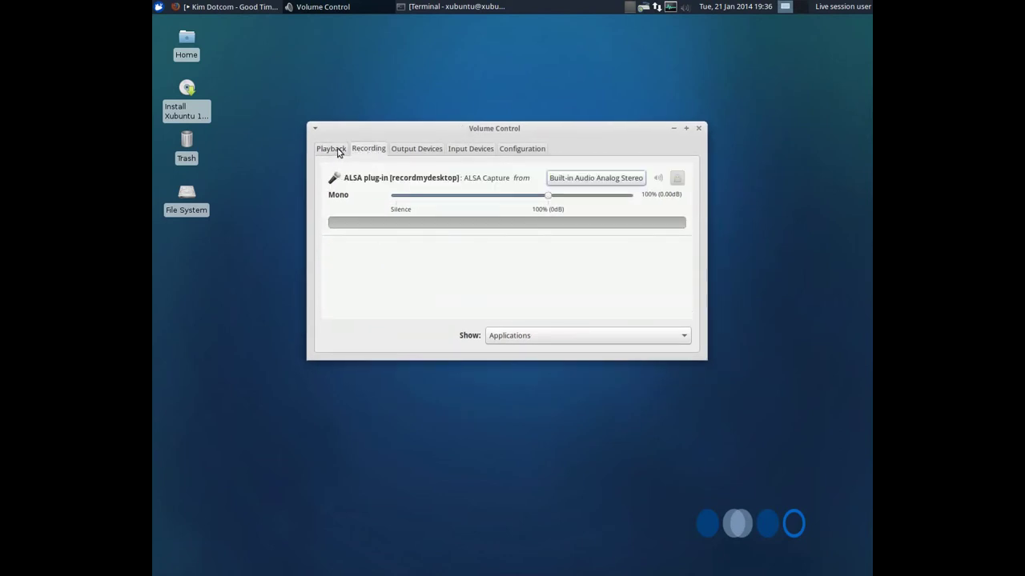
pyautogui.click(334, 150)
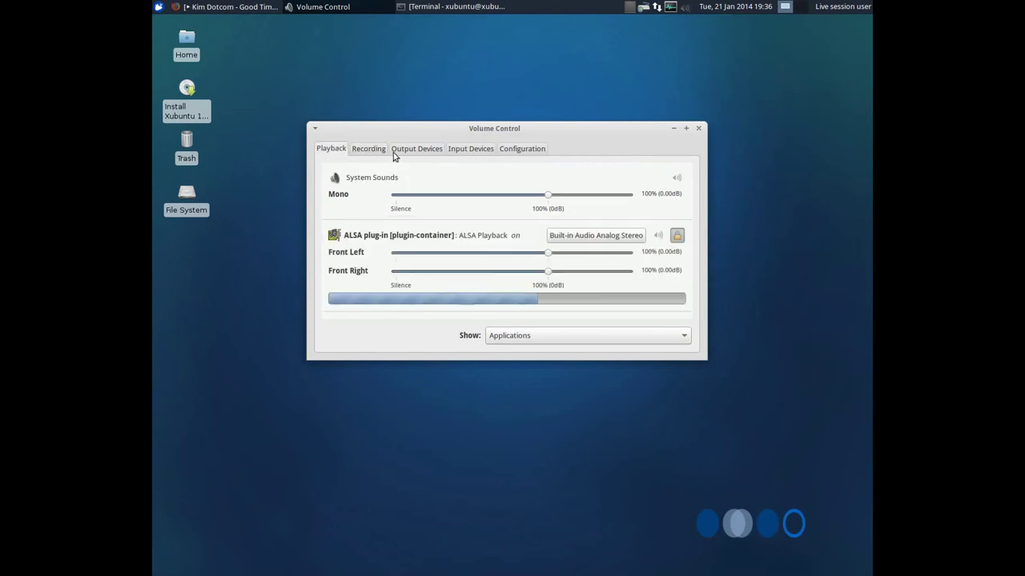
pyautogui.click(536, 151)
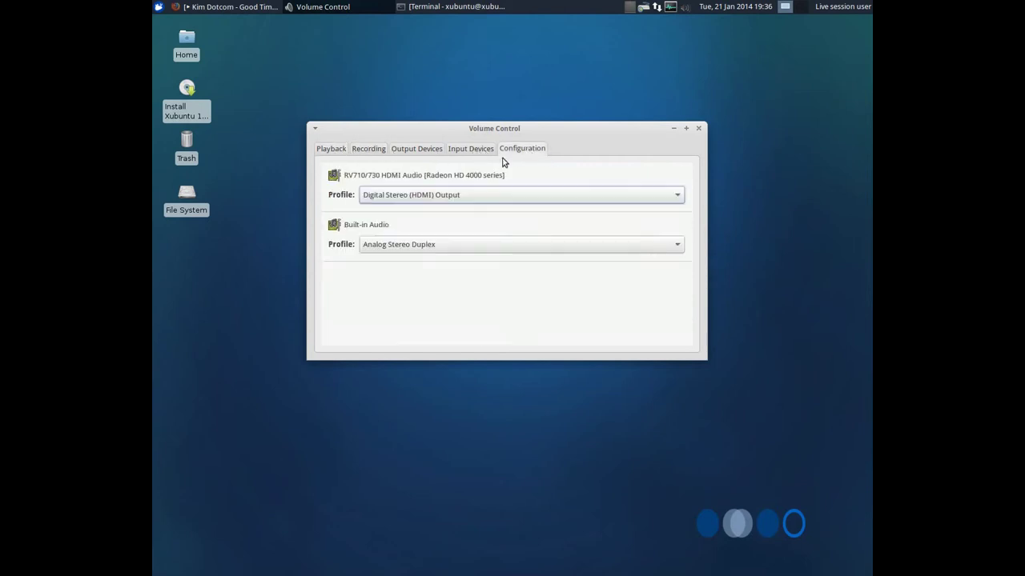
pyautogui.click(698, 128)
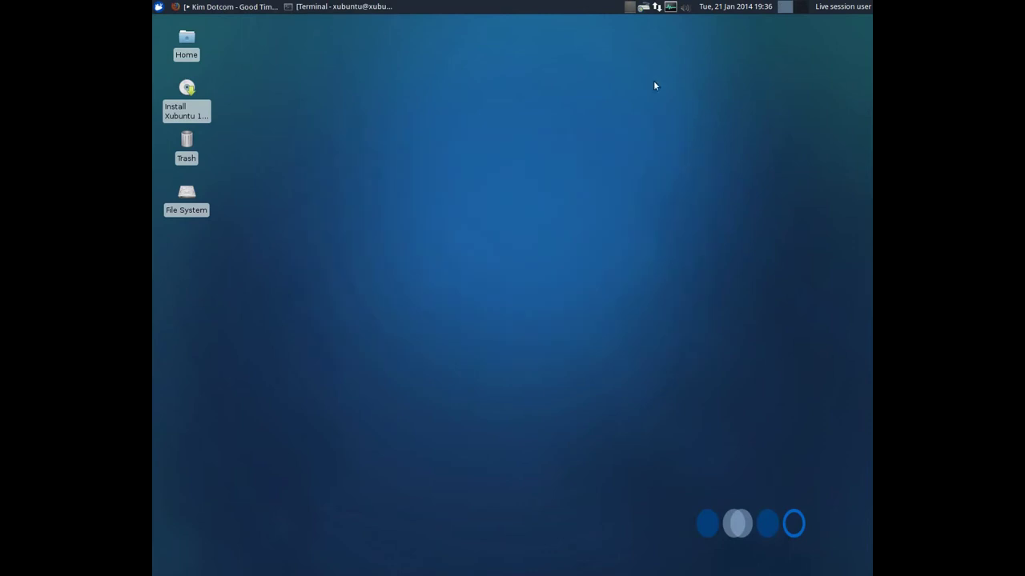
# Check the panel clock's calendar and the live session user's session options, leaving both closed
pyautogui.click(756, 8)
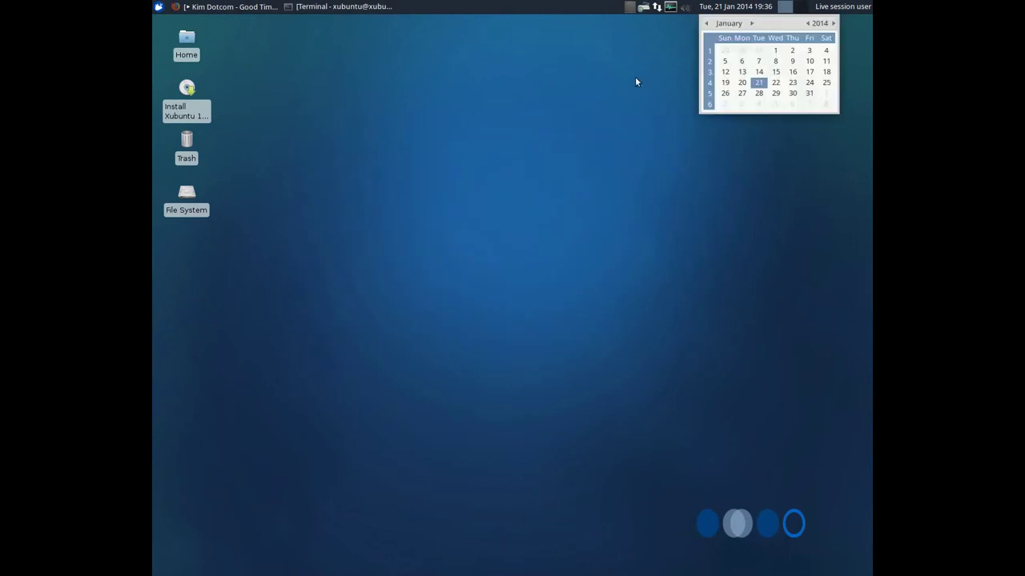
pyautogui.click(752, 8)
pyautogui.click(827, 7)
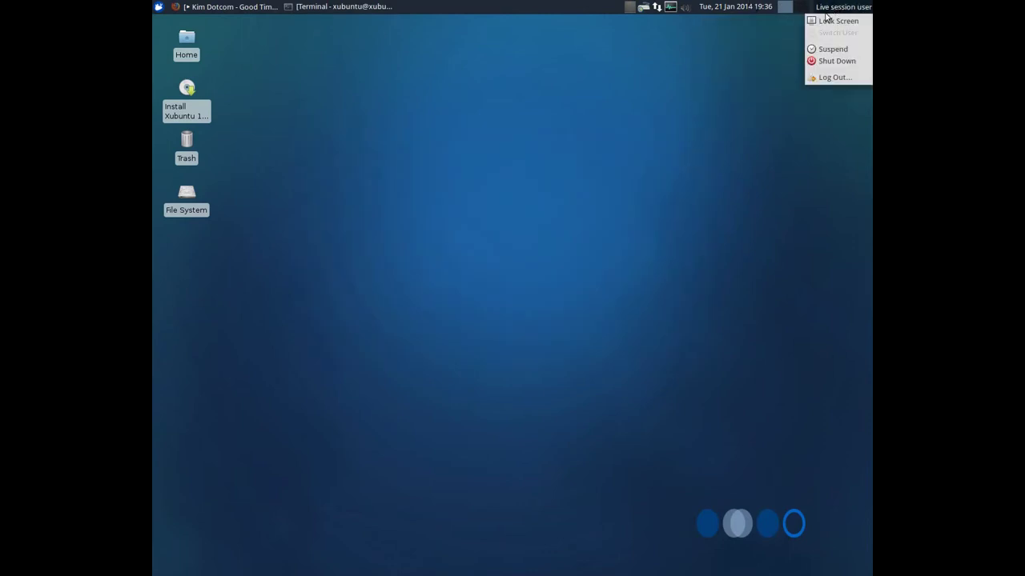
pyautogui.click(731, 116)
# Open the Settings Manager and enlarge its window, placing it near the middle of the desktop
pyautogui.click(158, 7)
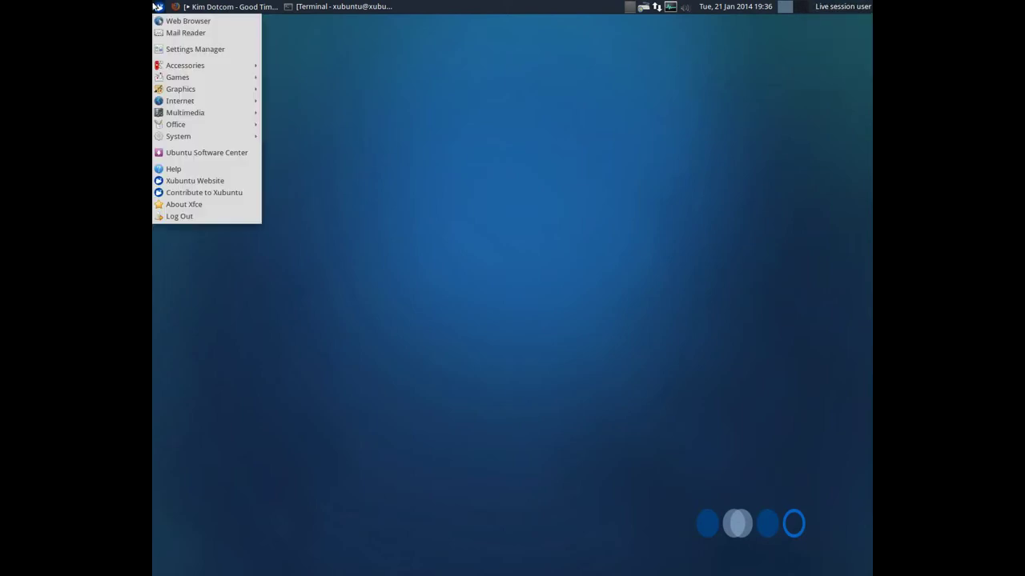
pyautogui.click(188, 50)
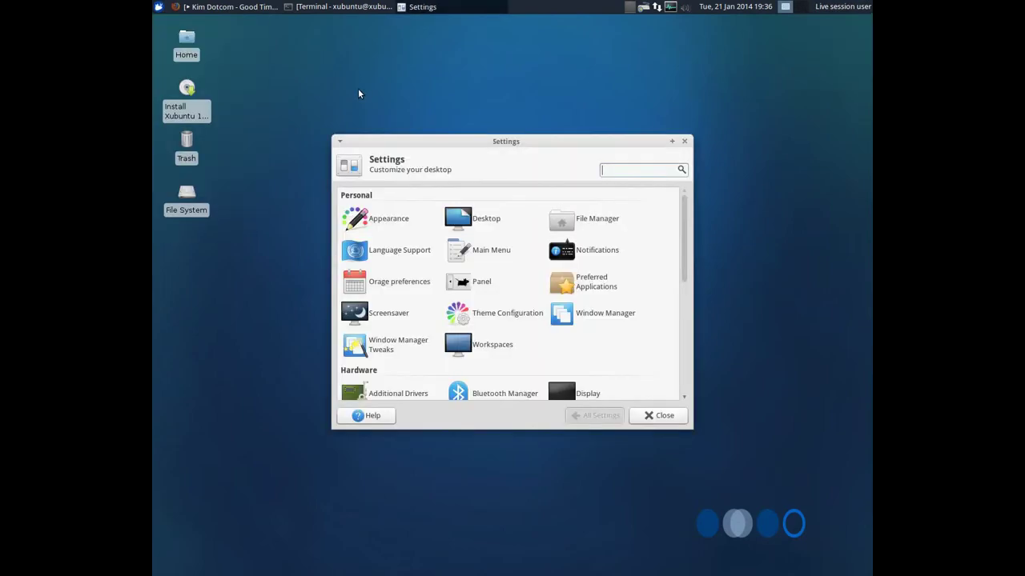
pyautogui.moveTo(437, 142); pyautogui.dragTo(351, 84)
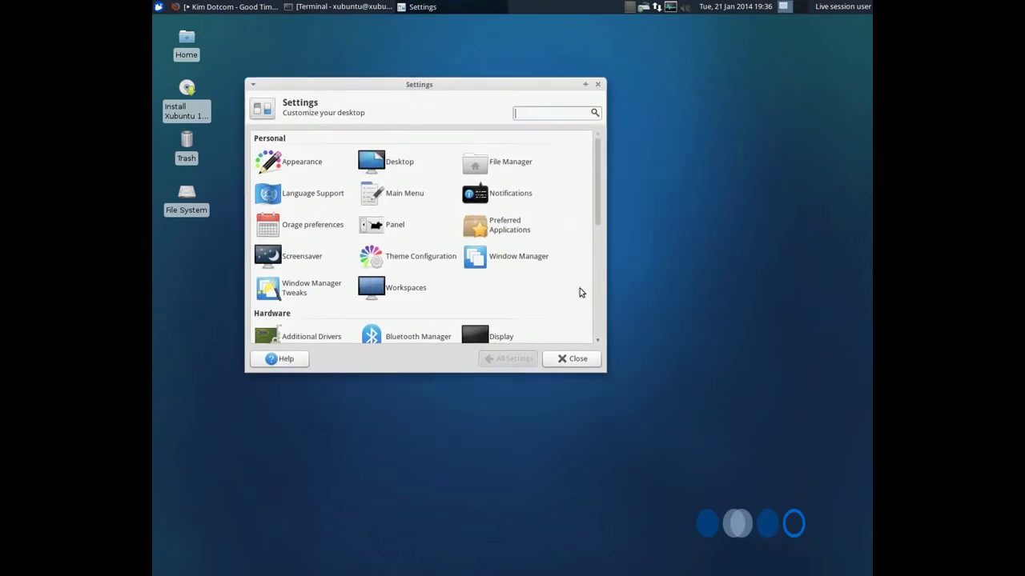
pyautogui.moveTo(601, 368); pyautogui.dragTo(720, 461)
pyautogui.moveTo(484, 90); pyautogui.dragTo(521, 79)
# Open Software & Updates from the system settings and review its other software, updates, authentication and additional drivers pages
pyautogui.scroll(-3, 385, 184)
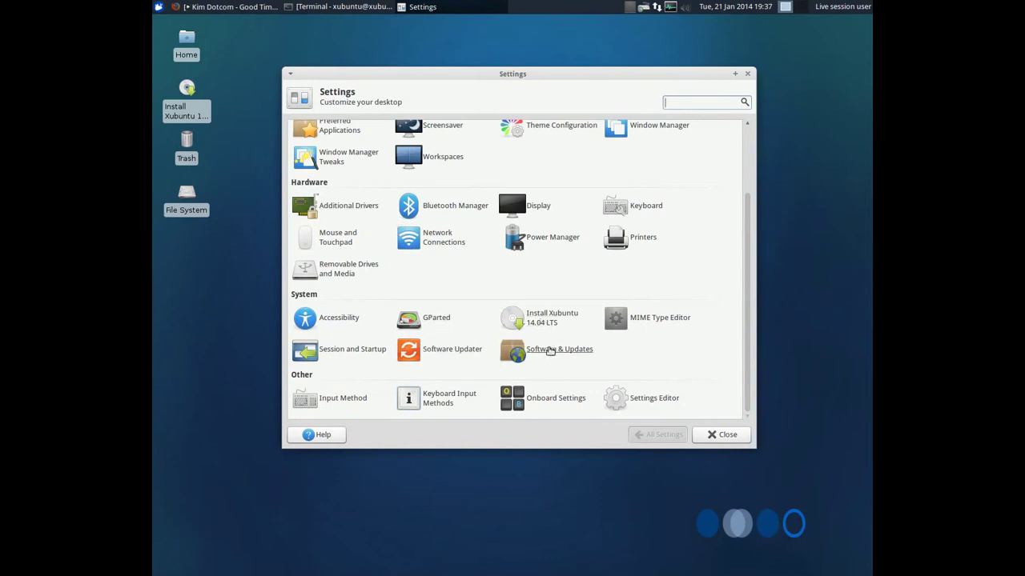
pyautogui.click(528, 355)
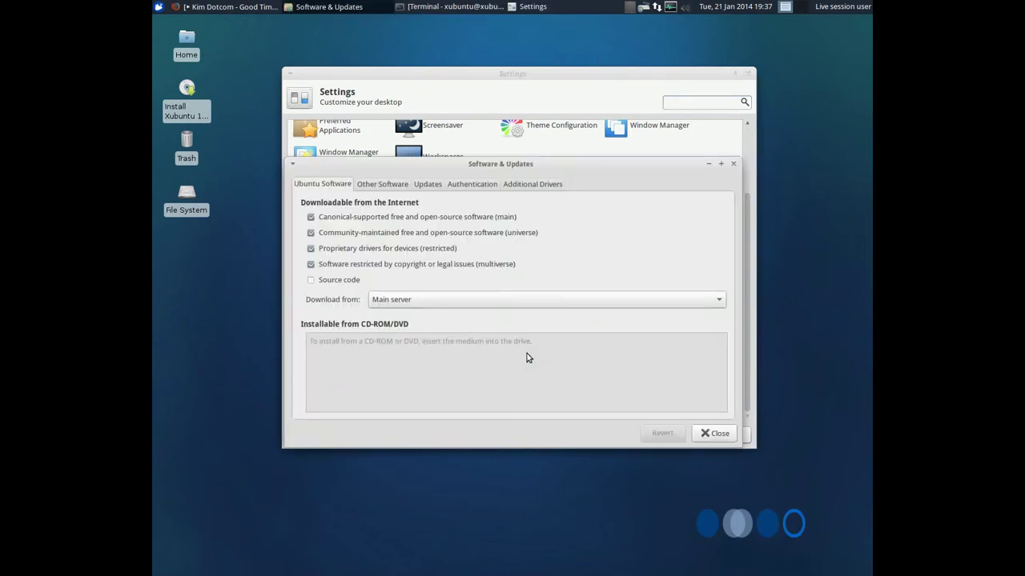
pyautogui.moveTo(478, 164); pyautogui.dragTo(474, 147)
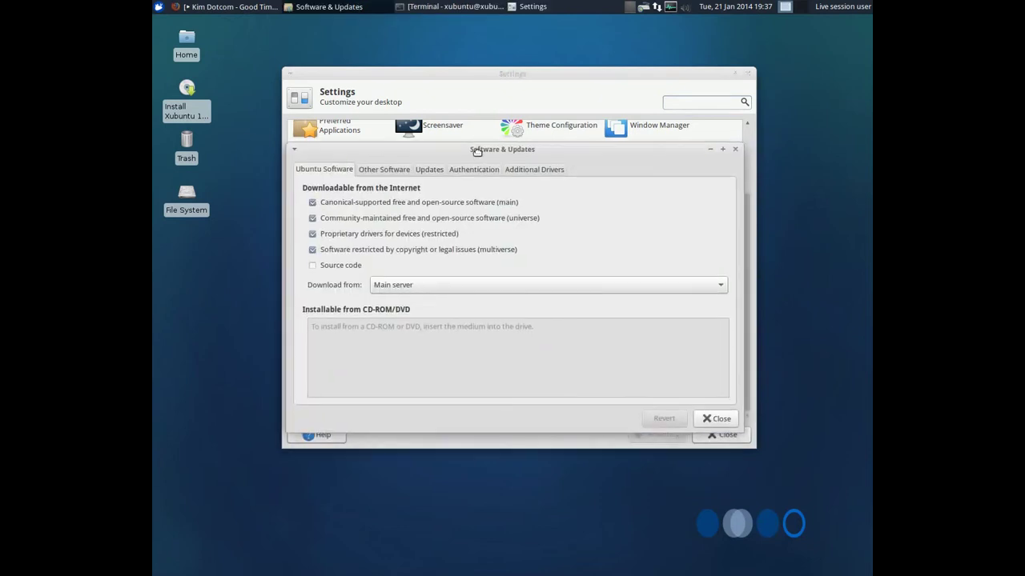
pyautogui.click(377, 165)
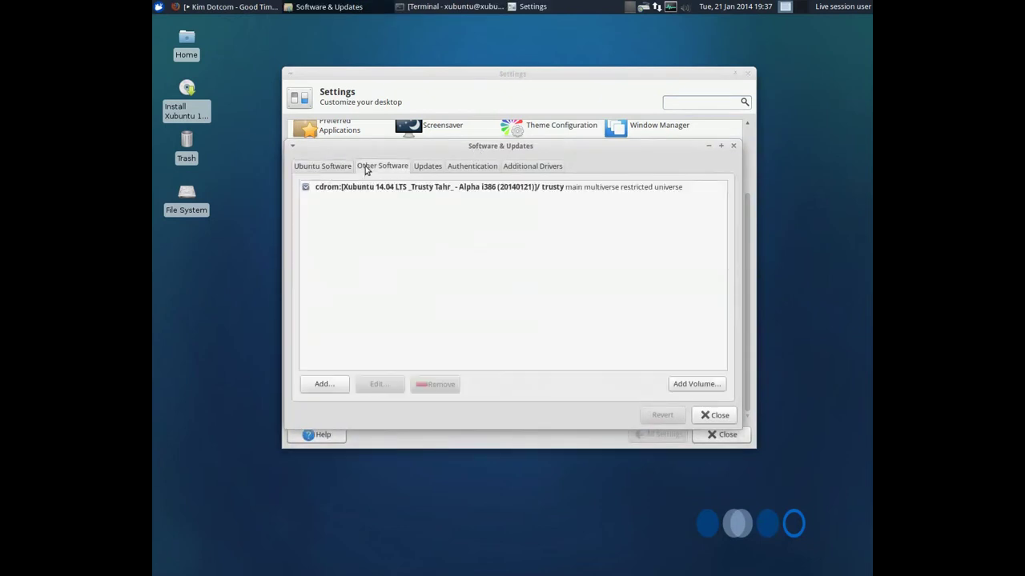
pyautogui.click(417, 172)
pyautogui.click(472, 166)
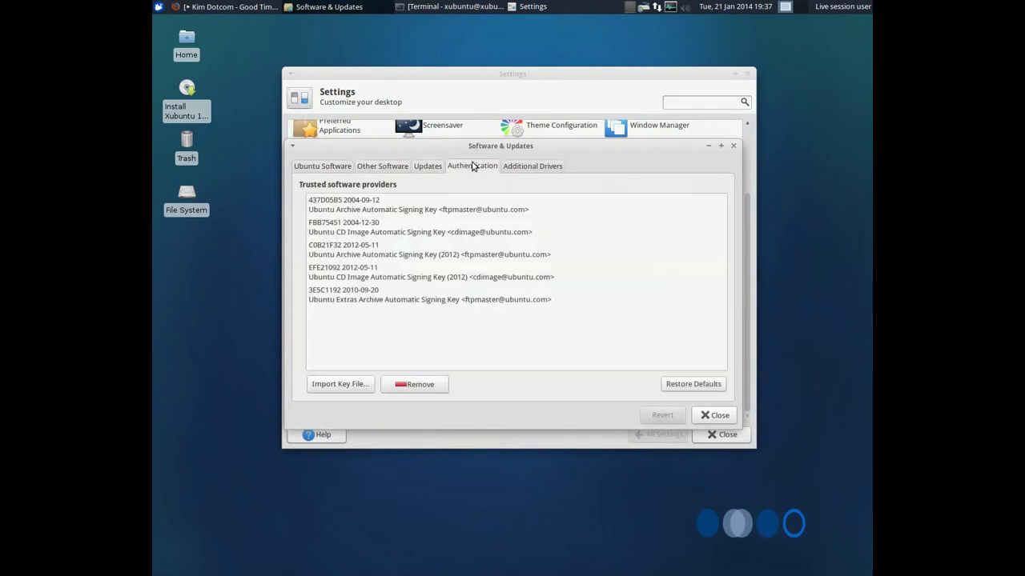
pyautogui.click(513, 170)
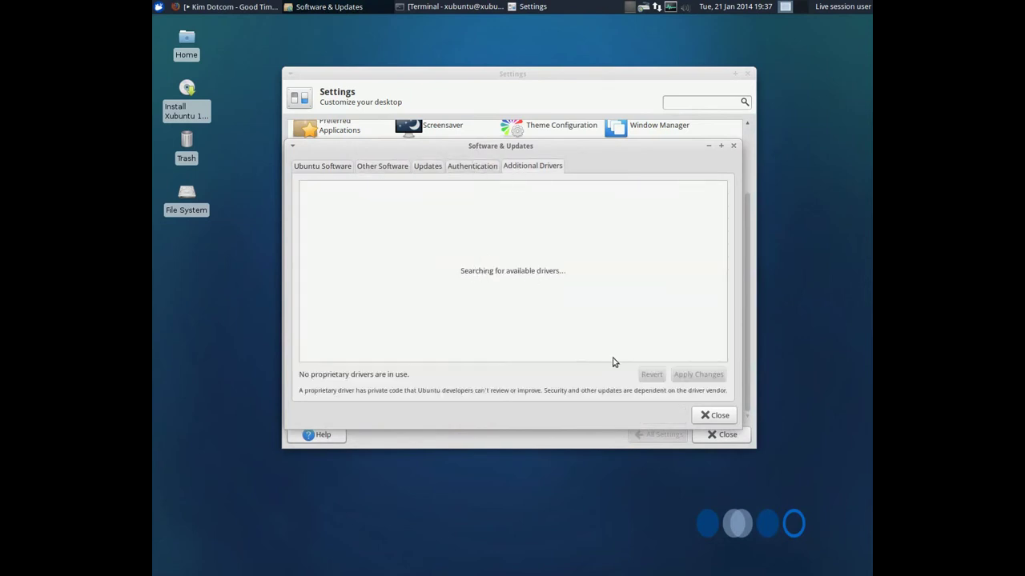
# Return to the settings overview, open Appearance, and review its icons, fonts, general settings and style pages
pyautogui.click(457, 94)
pyautogui.scroll(2, 519, 251)
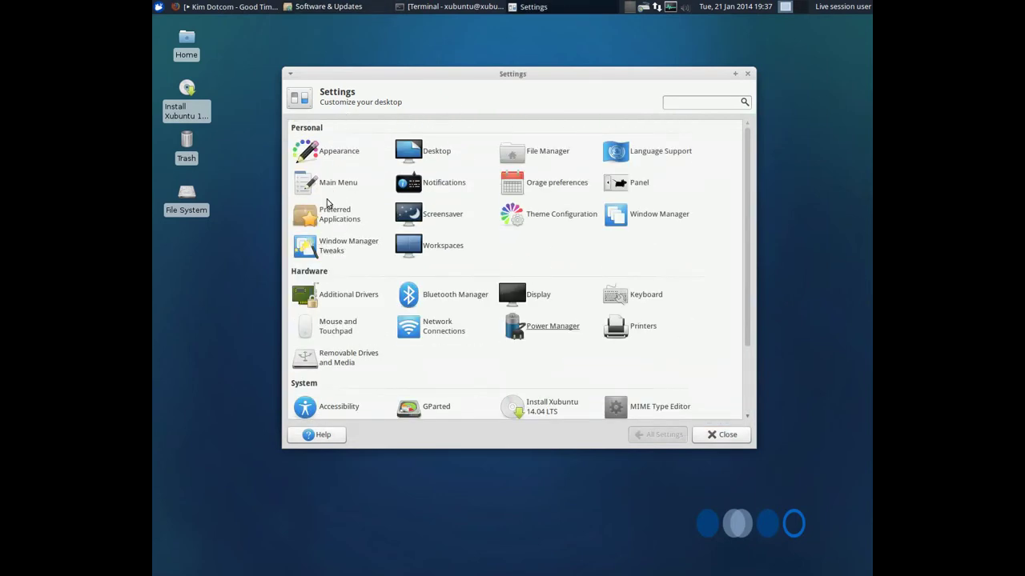
pyautogui.click(334, 153)
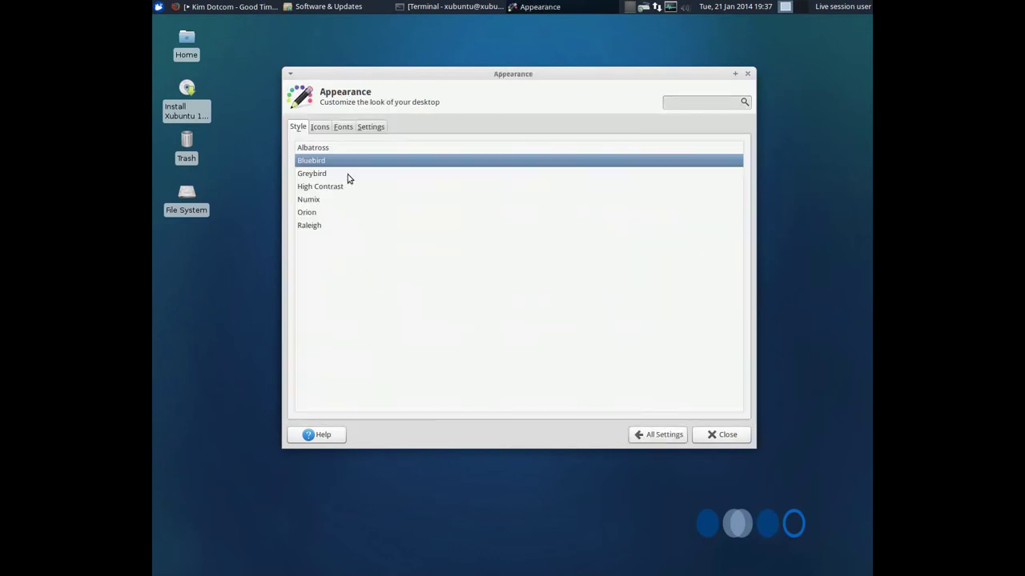
pyautogui.click(318, 128)
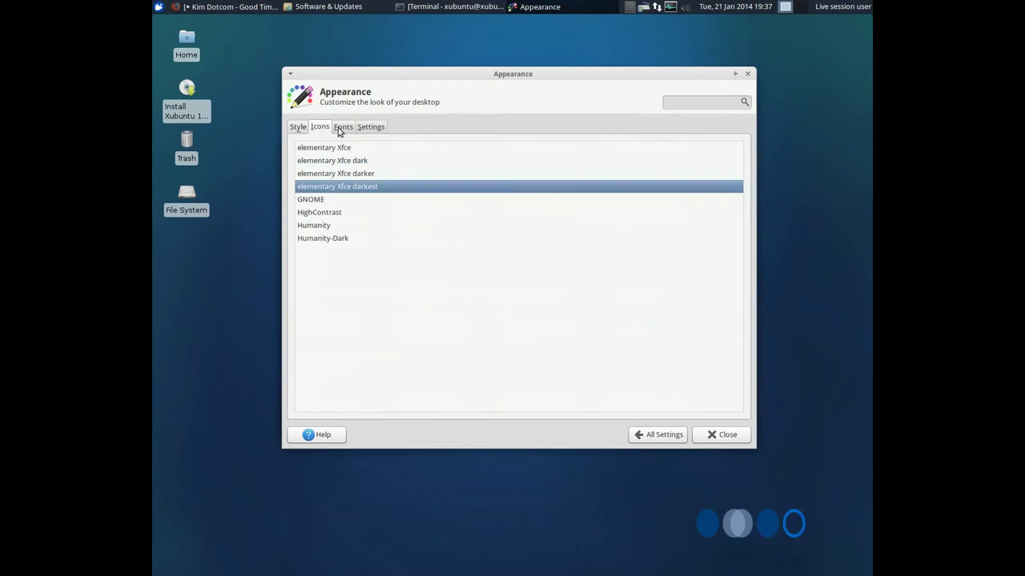
pyautogui.click(339, 128)
pyautogui.click(362, 128)
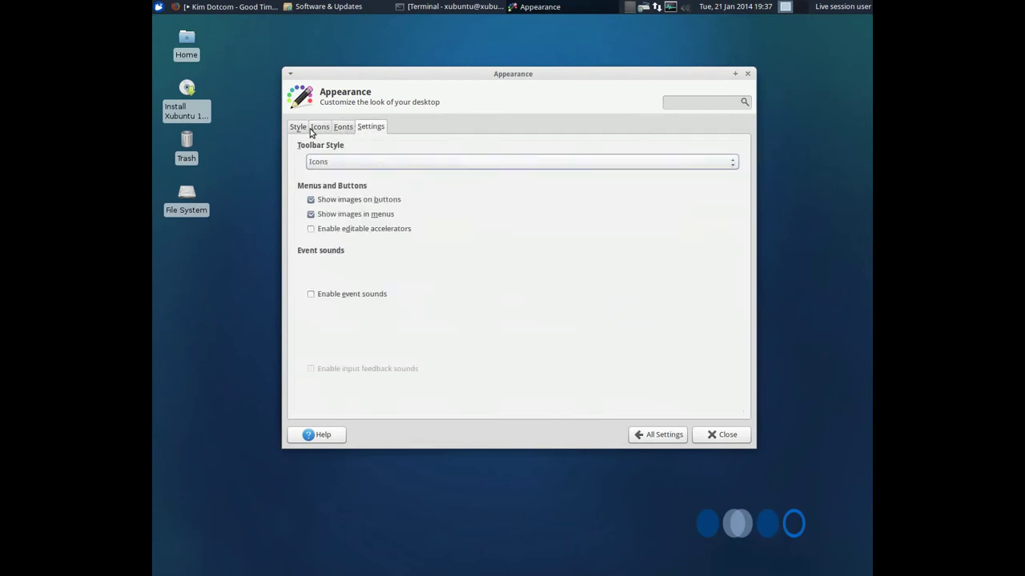
pyautogui.click(297, 128)
# Bring the Software & Updates window back to the front and terminate the unresponsive application
pyautogui.click(332, 8)
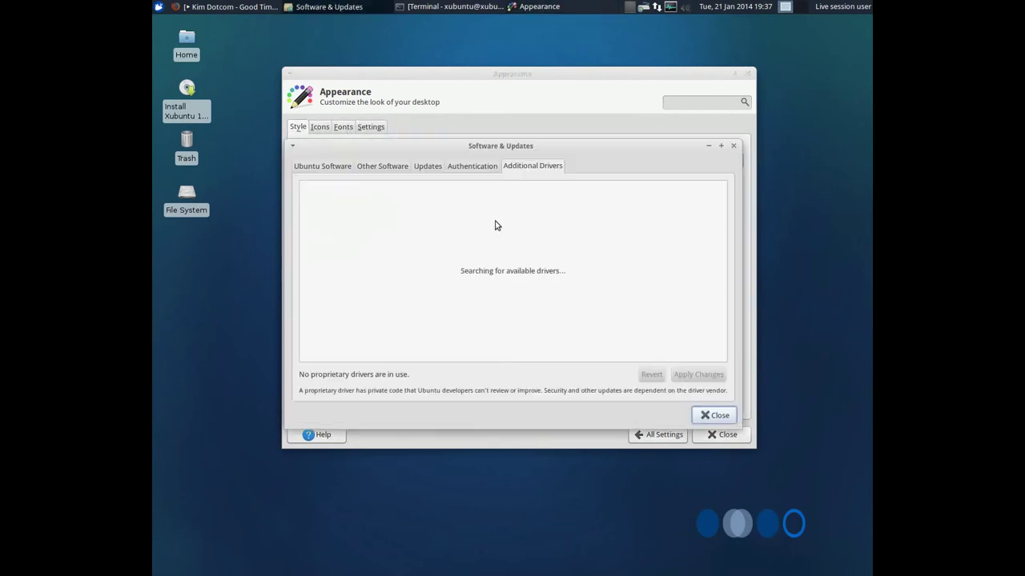
pyautogui.moveTo(643, 168)
pyautogui.mouseDown()
pyautogui.moveTo(699, 179)
pyautogui.moveTo(634, 167)
pyautogui.mouseUp()
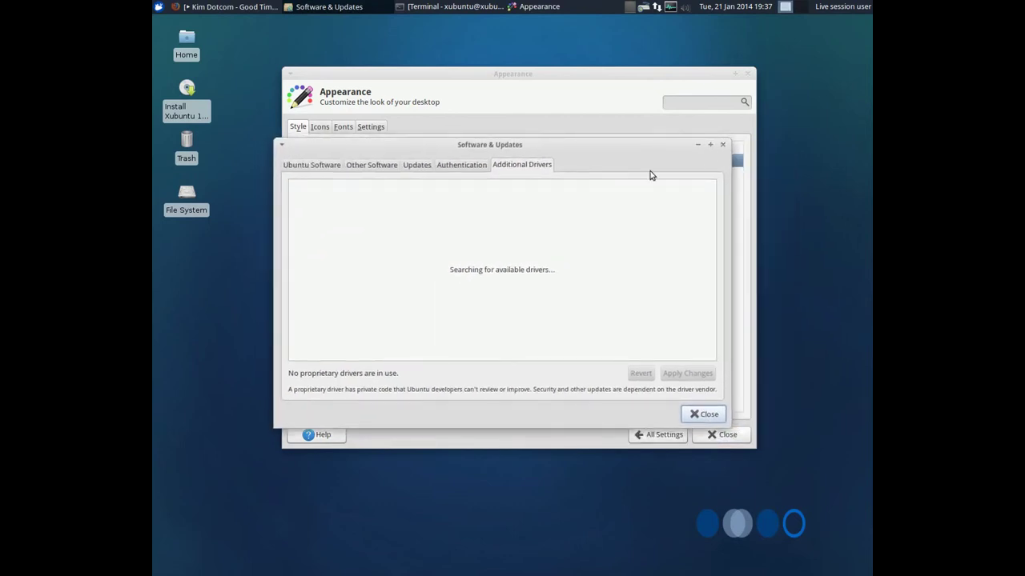
pyautogui.moveTo(470, 145); pyautogui.dragTo(488, 150)
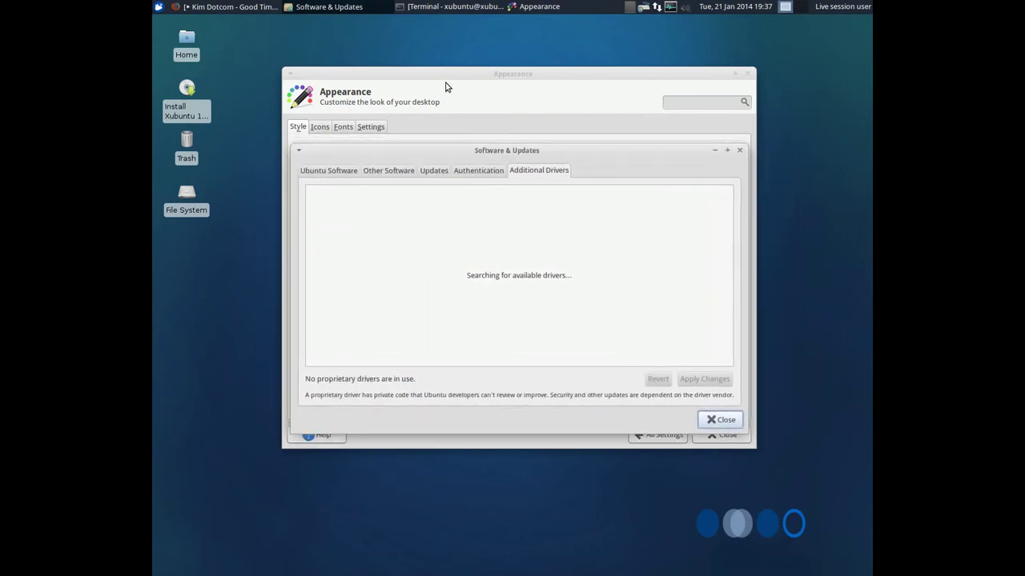
pyautogui.click(425, 138)
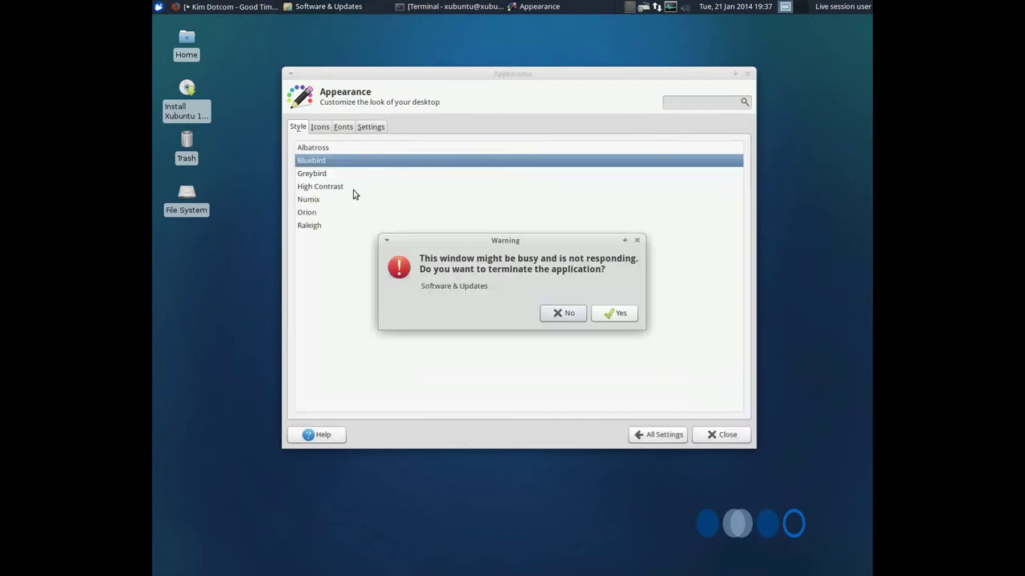
pyautogui.click(613, 313)
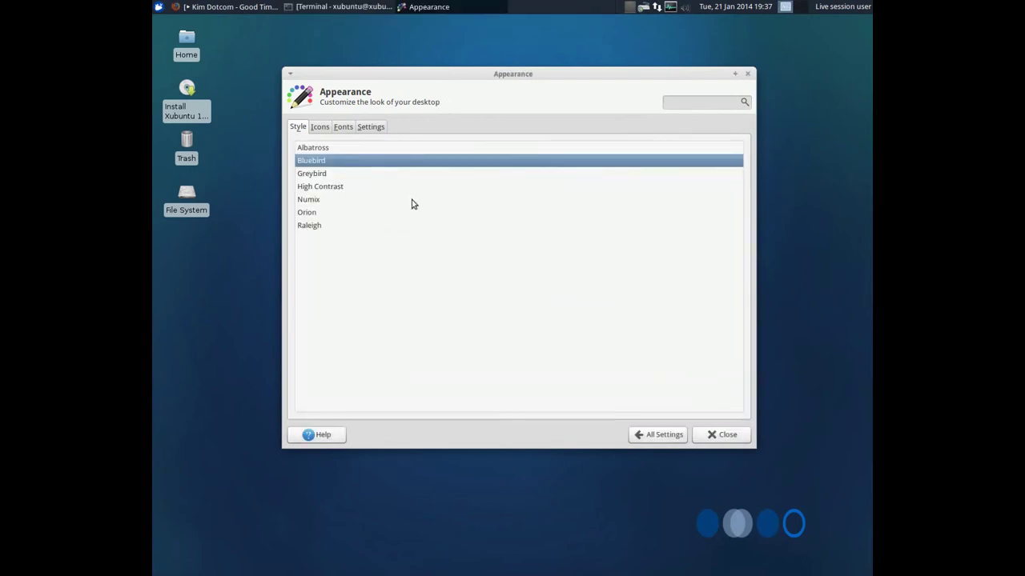
# Try the elementary Xfce darker icon theme and settle on elementary Xfce dark
pyautogui.click(320, 128)
pyautogui.click(304, 130)
pyautogui.click(311, 129)
pyautogui.click(347, 174)
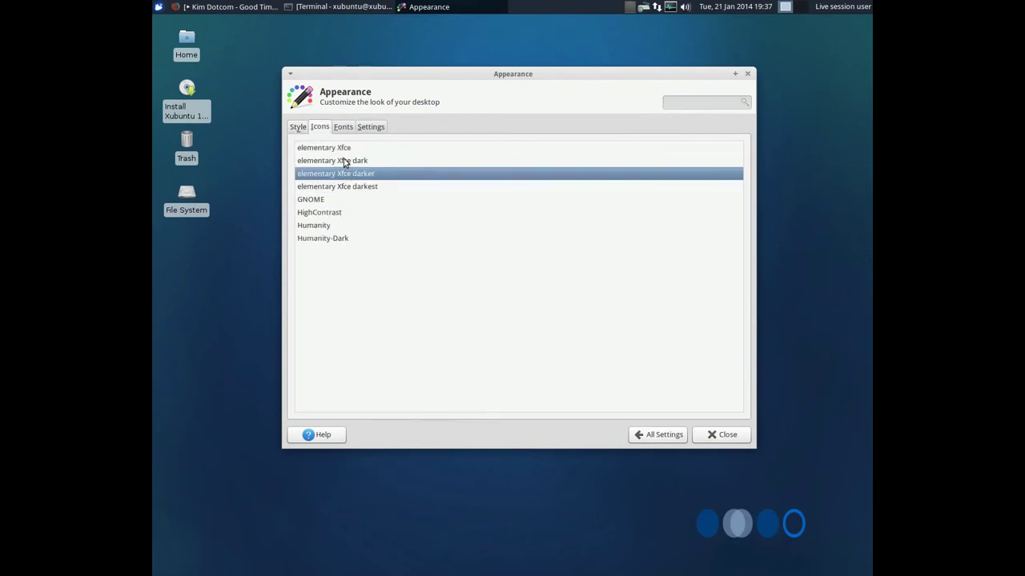
pyautogui.click(345, 161)
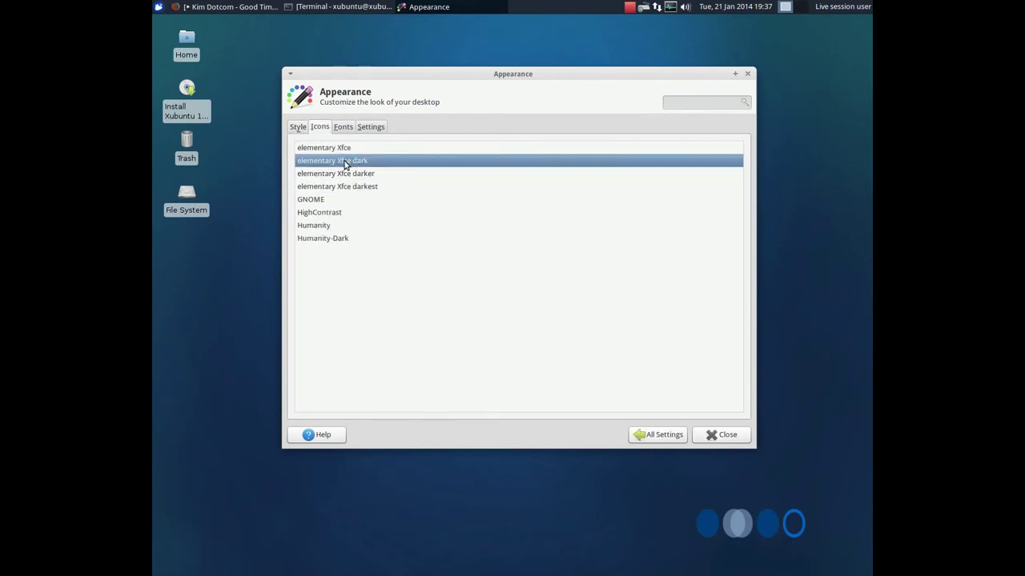
# Switch the icon theme to elementary Xfce, comparing the applications menu's icons before and after the change
pyautogui.click(159, 7)
pyautogui.moveTo(205, 80)
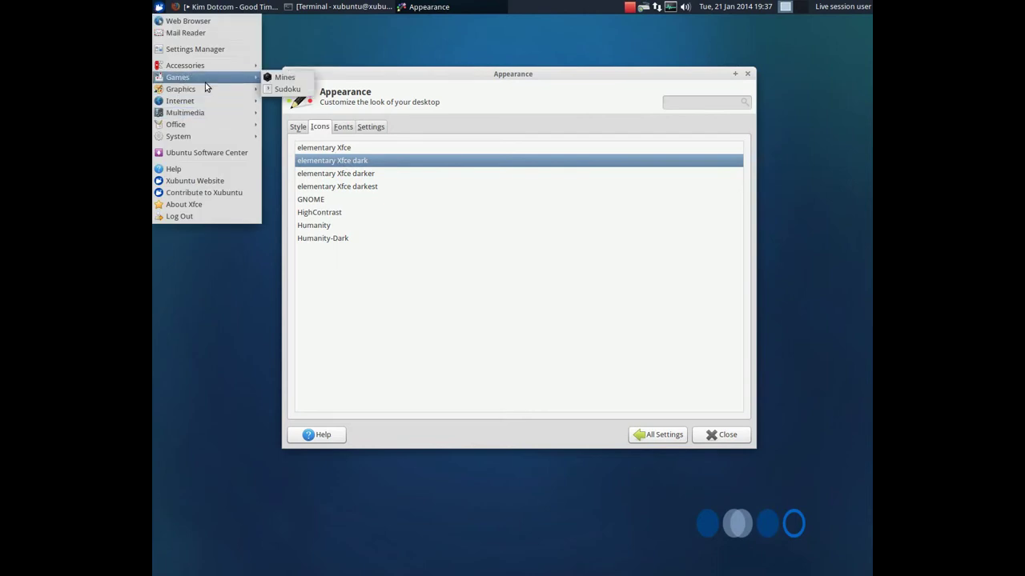
pyautogui.click(381, 224)
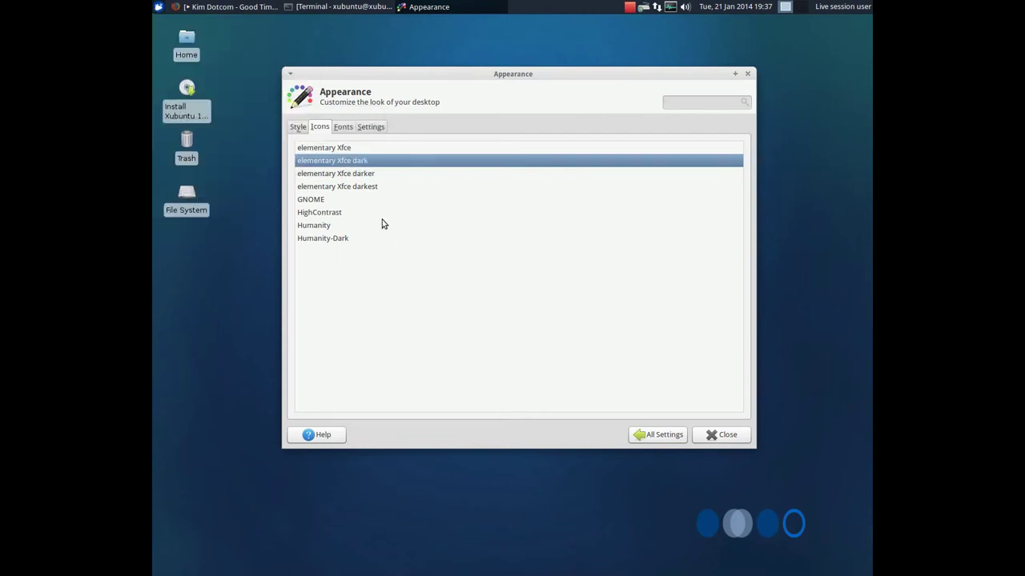
pyautogui.click(335, 152)
pyautogui.click(158, 6)
pyautogui.moveTo(206, 77)
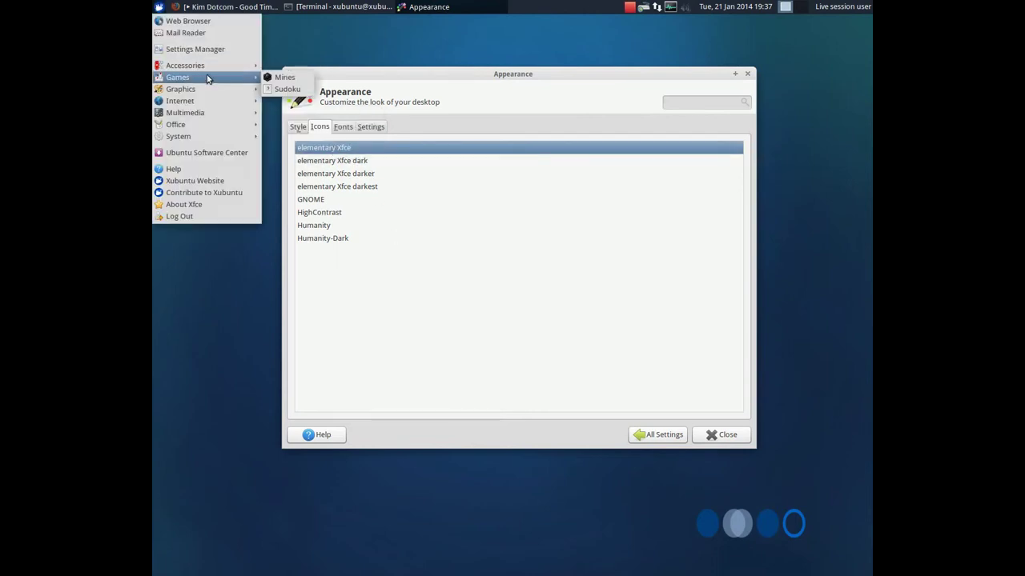
pyautogui.click(361, 272)
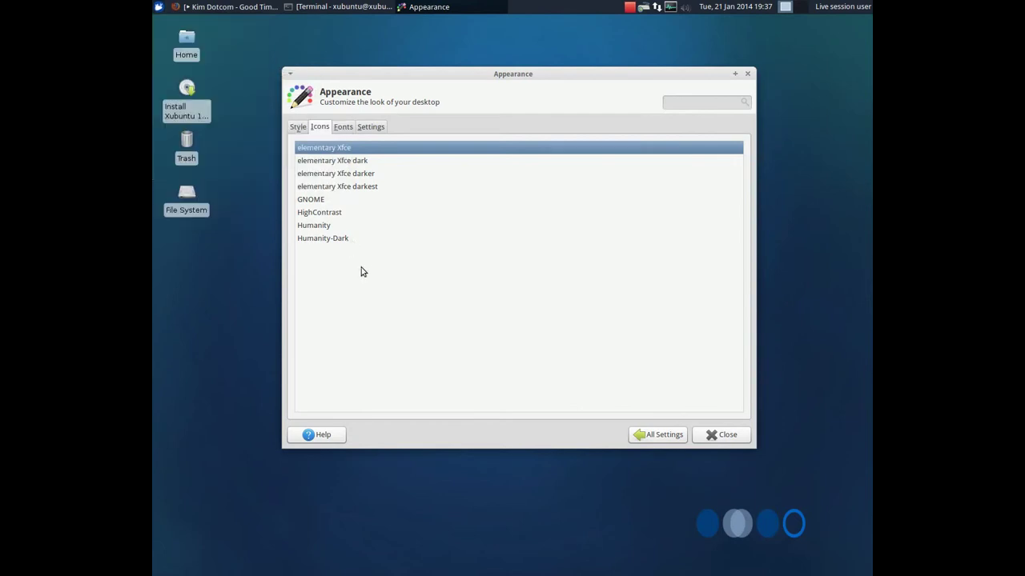
# Try the GNOME icon theme and inspect the icons in the applications menu and its submenus
pyautogui.click(320, 202)
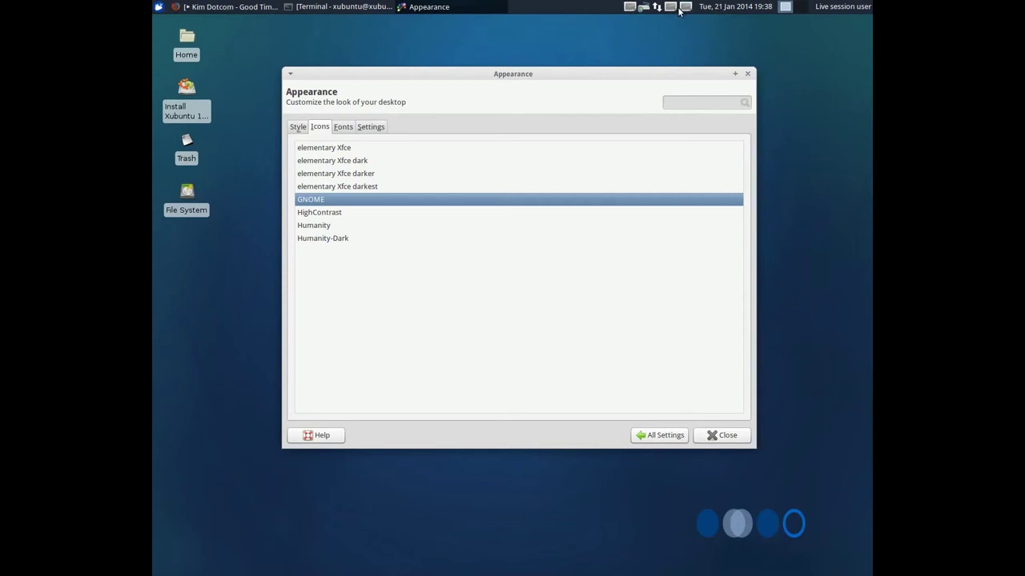
pyautogui.click(158, 6)
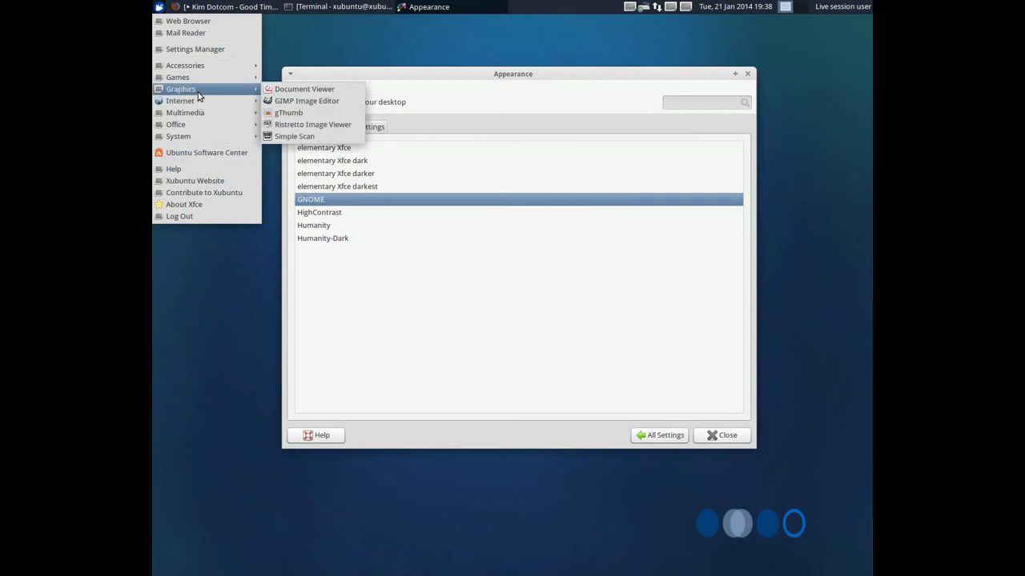
pyautogui.moveTo(200, 104)
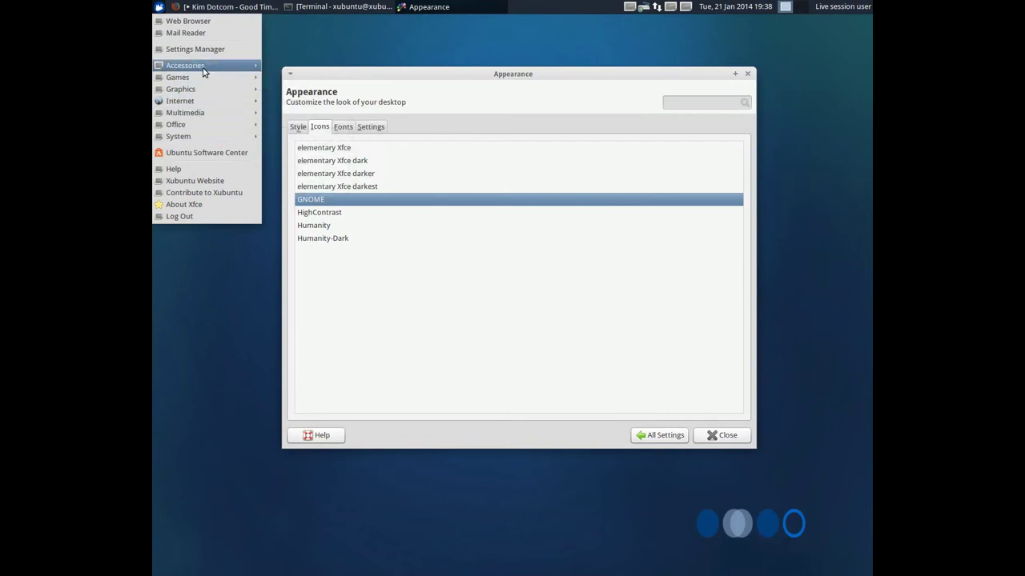
pyautogui.moveTo(203, 72)
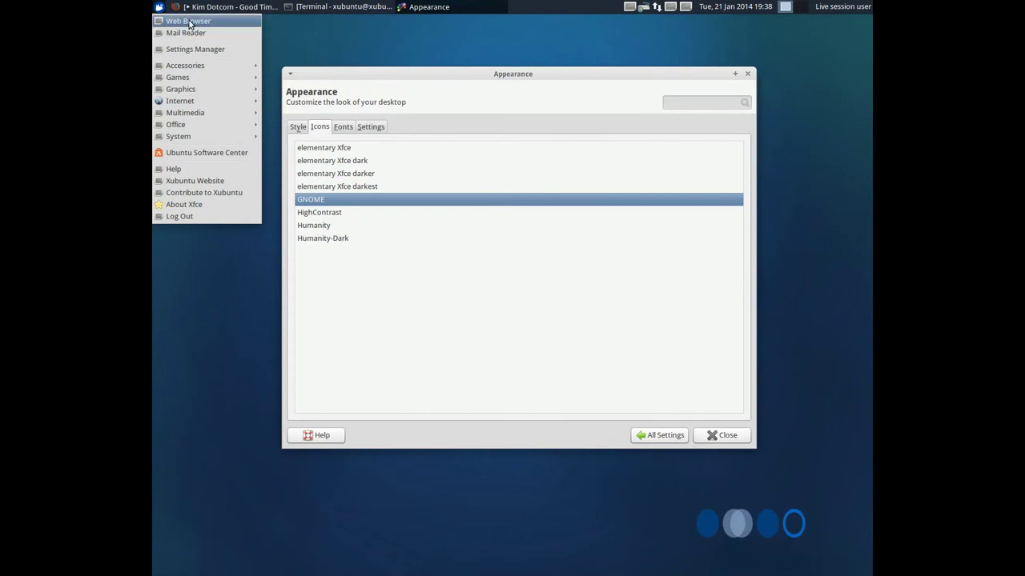
pyautogui.click(315, 216)
# Try the Humanity and Humanity-Dark icon themes, checking the applications menu under each one
pyautogui.click(314, 226)
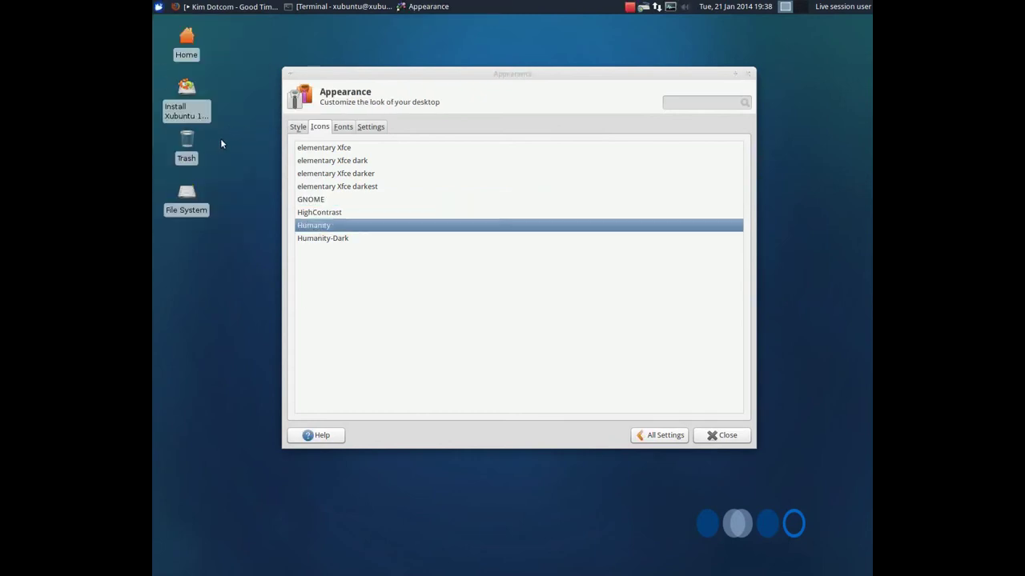
pyautogui.click(159, 7)
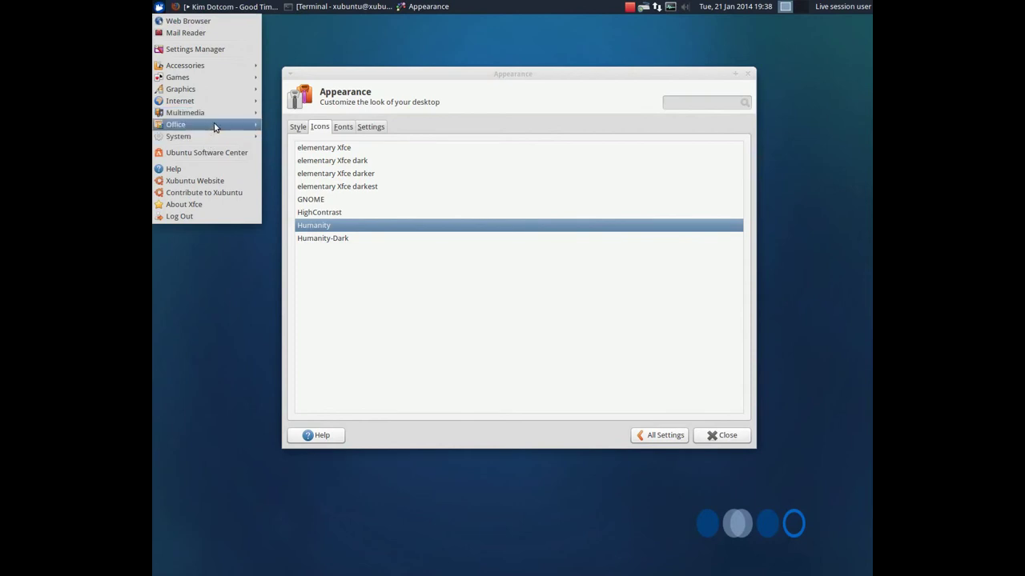
pyautogui.click(318, 285)
pyautogui.click(314, 239)
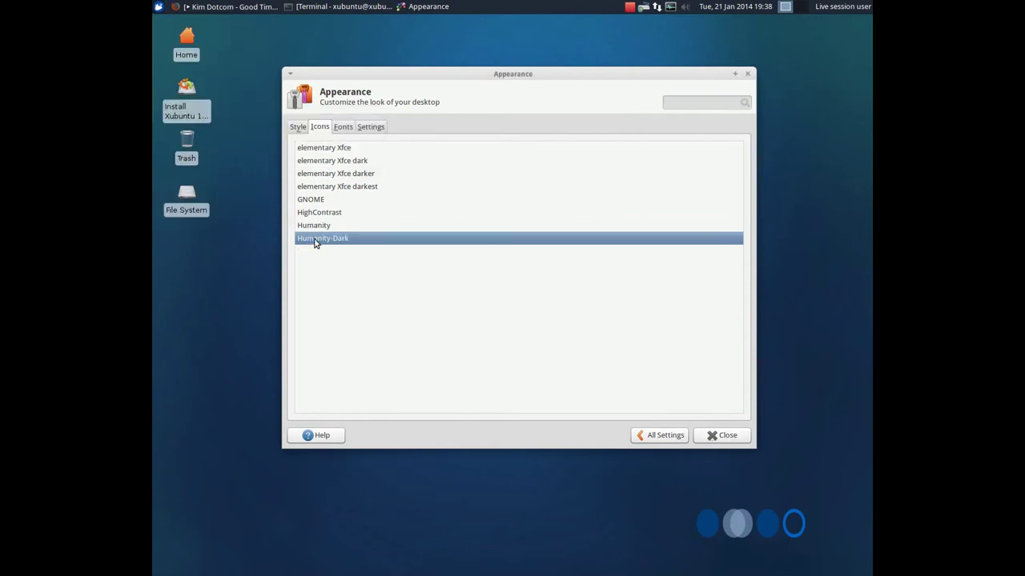
pyautogui.click(155, 6)
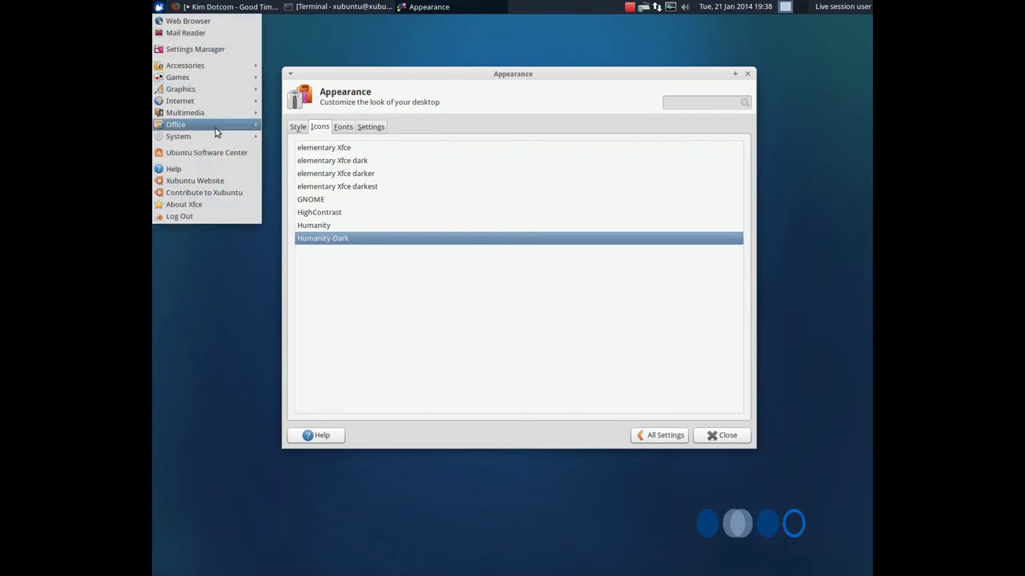
pyautogui.click(336, 74)
# Try the Albatross desktop style and look at the restyled applications menu
pyautogui.click(298, 127)
pyautogui.click(304, 149)
pyautogui.moveTo(456, 77)
pyautogui.mouseDown()
pyautogui.moveTo(434, 78)
pyautogui.moveTo(451, 78)
pyautogui.mouseUp()
pyautogui.click(157, 6)
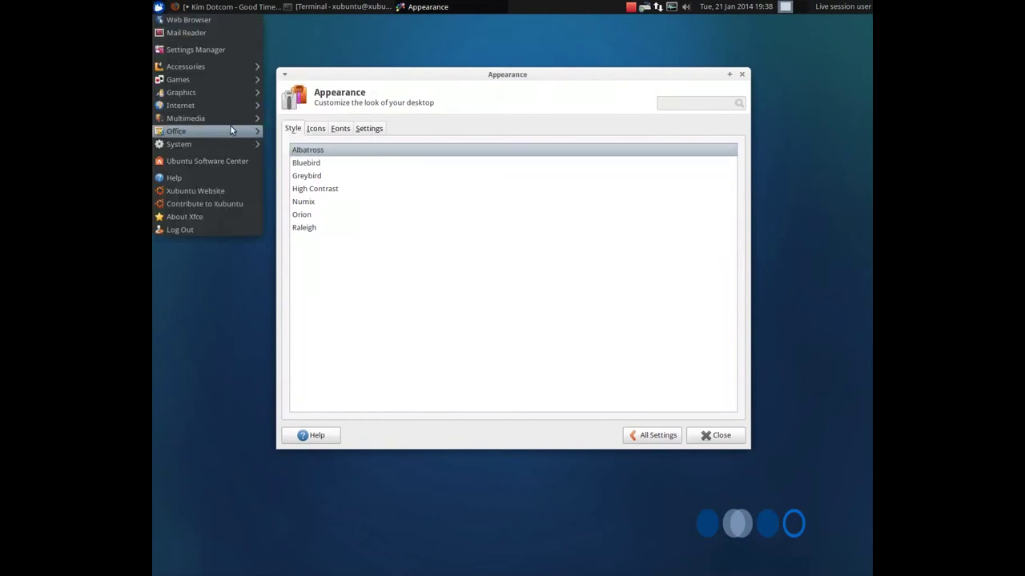
pyautogui.click(316, 214)
# Set the icon theme to elementary Xfce darkest and check its icons in the applications menu
pyautogui.click(318, 130)
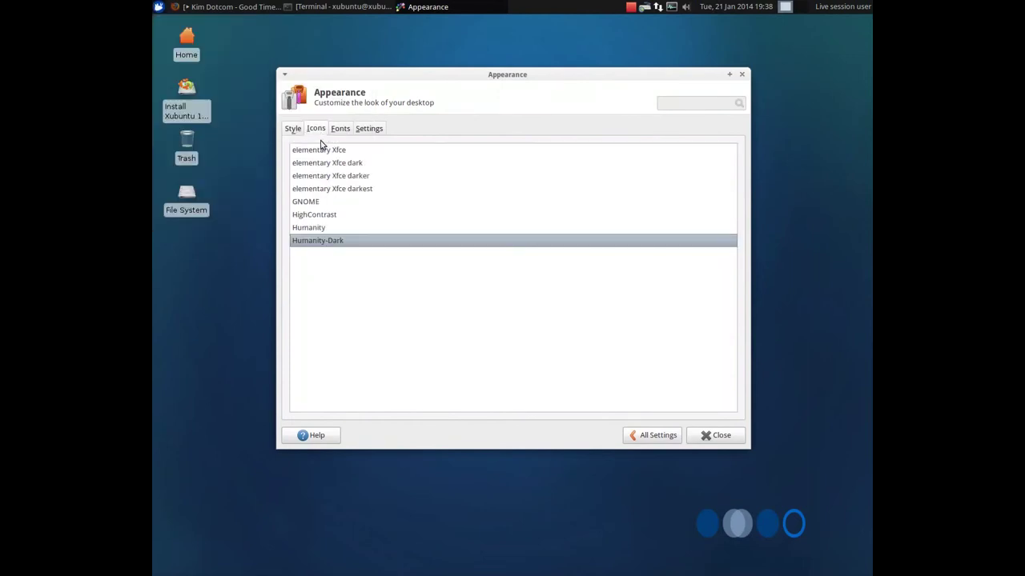
pyautogui.click(331, 190)
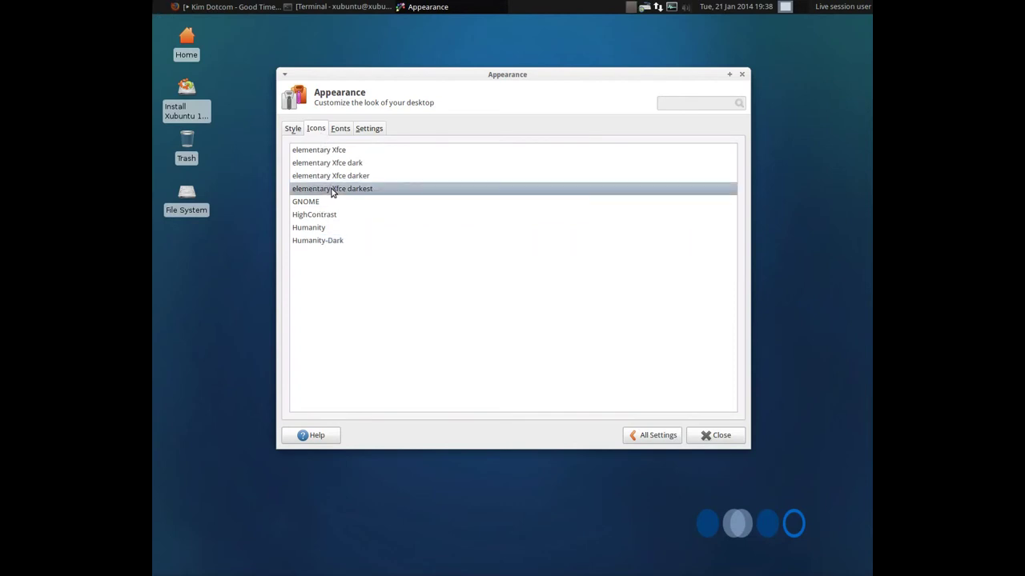
pyautogui.click(158, 7)
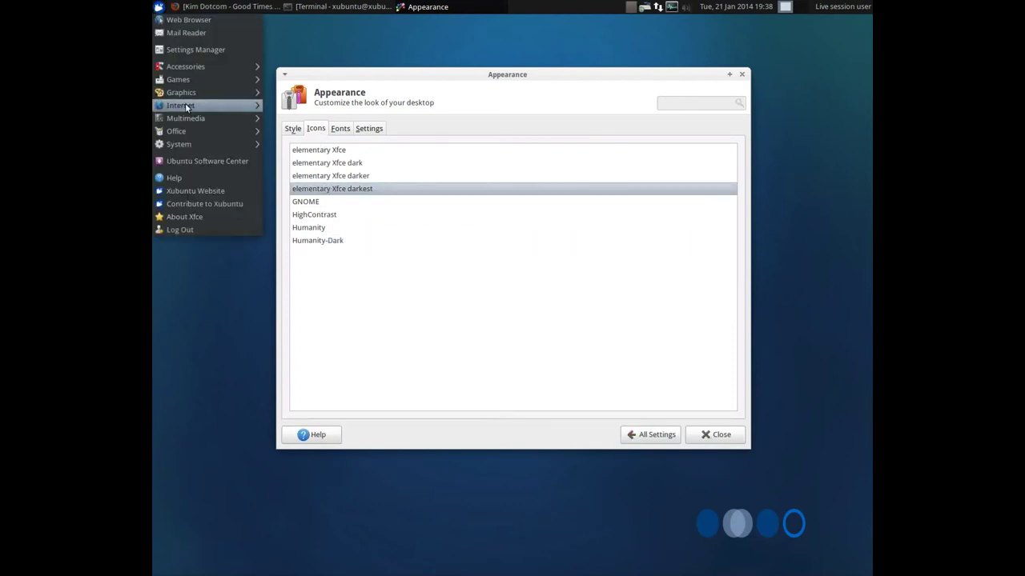
pyautogui.moveTo(240, 144)
pyautogui.click(358, 277)
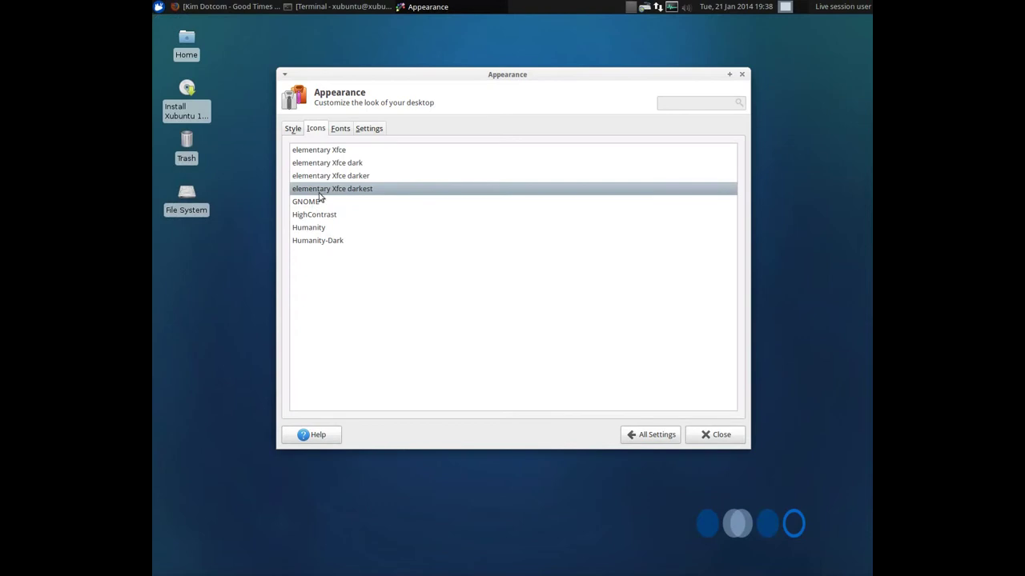
# Apply the Bluebird desktop style, reposition the Appearance window slightly, and check the applications menu
pyautogui.click(293, 129)
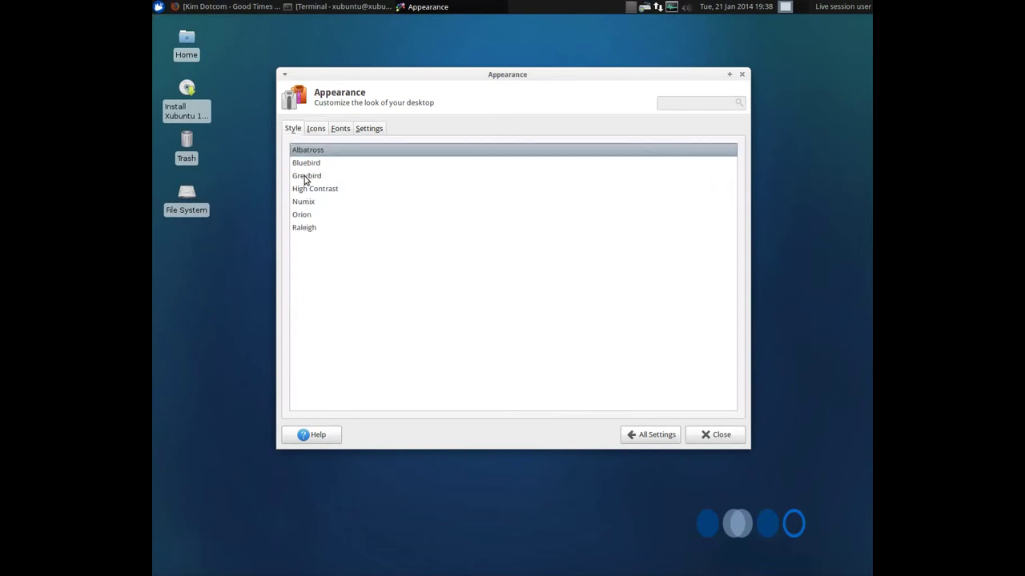
pyautogui.click(310, 164)
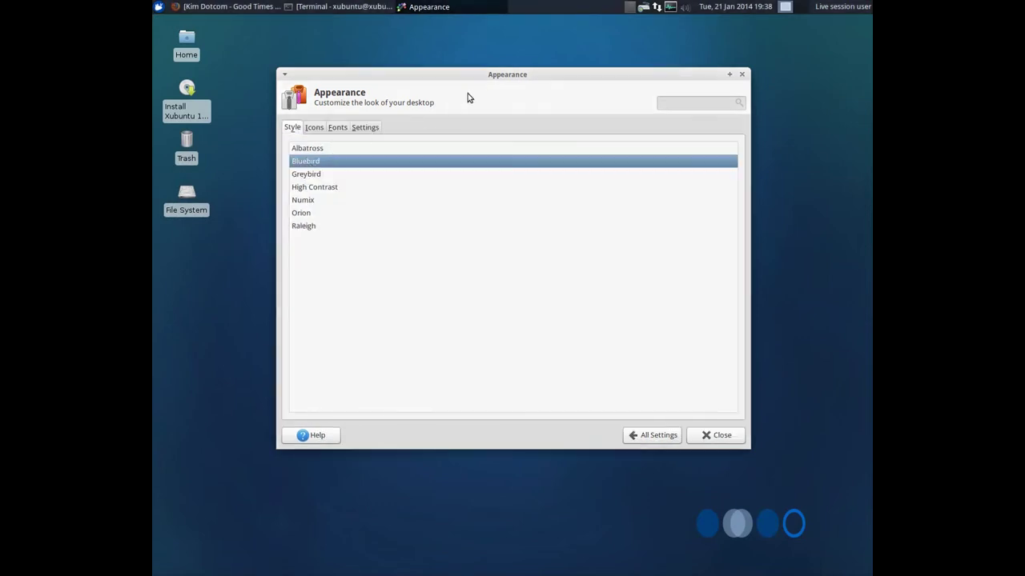
pyautogui.moveTo(498, 80); pyautogui.dragTo(487, 69)
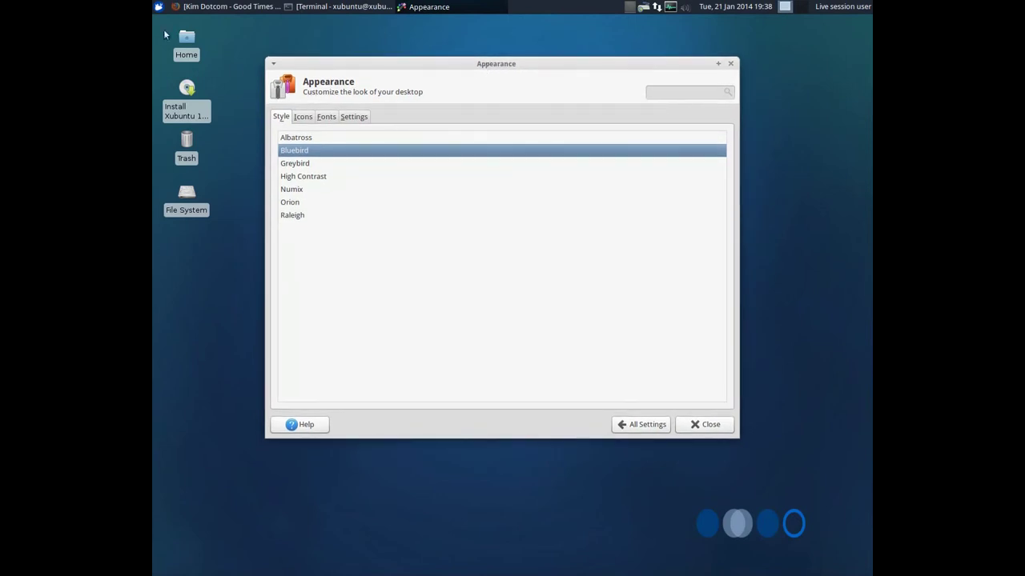
pyautogui.click(158, 6)
pyautogui.click(329, 149)
# Review the fonts, icons and general settings pages of Appearance, and return to the settings overview
pyautogui.click(325, 116)
pyautogui.click(302, 116)
pyautogui.click(353, 116)
pyautogui.click(649, 424)
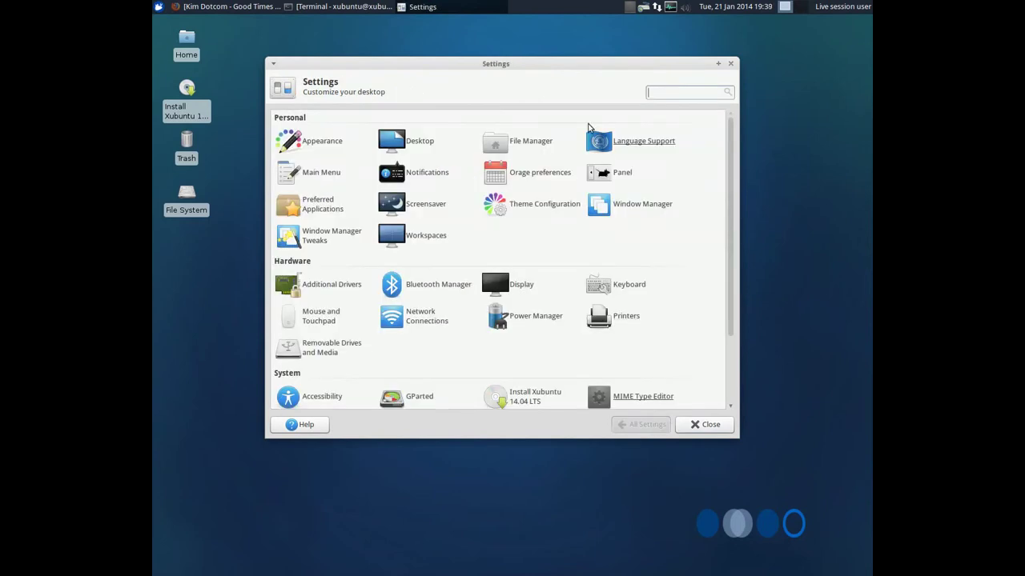
# Open the Mouse and Touchpad settings and review the device, behavior and theme pages
pyautogui.scroll(-2, 629, 258)
pyautogui.scroll(-1, 629, 259)
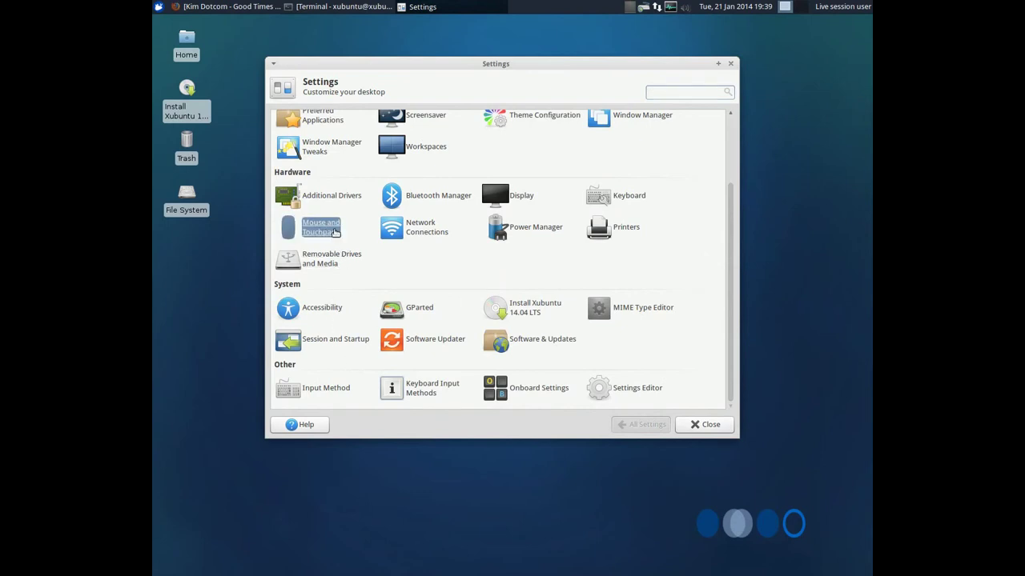
pyautogui.click(342, 234)
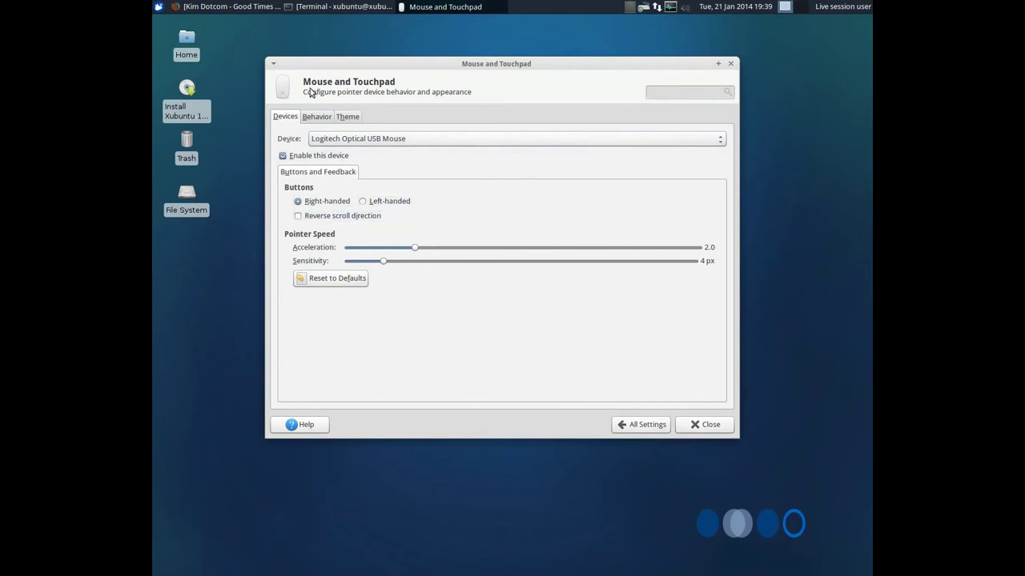
pyautogui.click(317, 117)
pyautogui.click(341, 118)
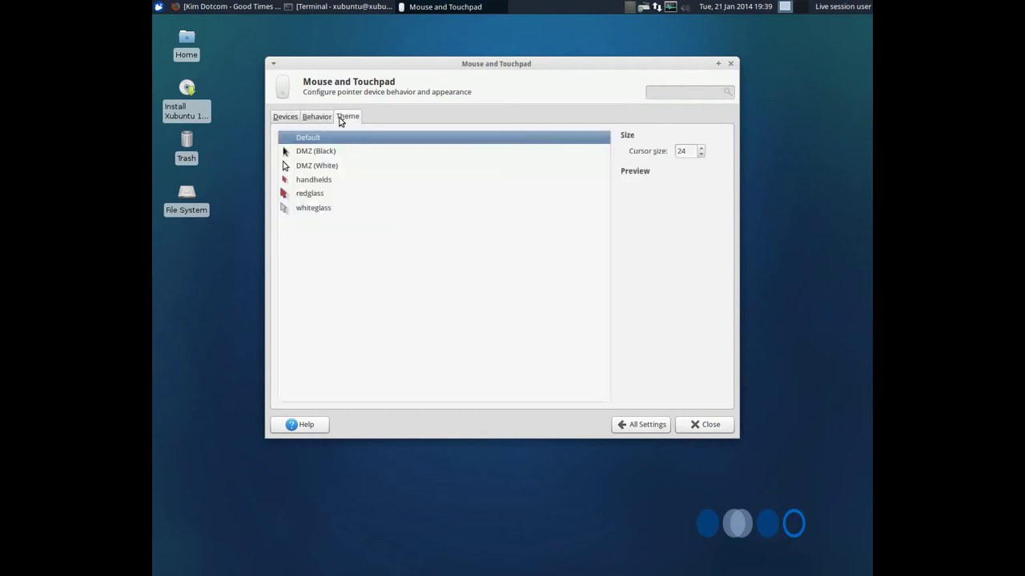
# Try the DMZ (Black), DMZ (White) and redglass cursor themes
pyautogui.click(296, 152)
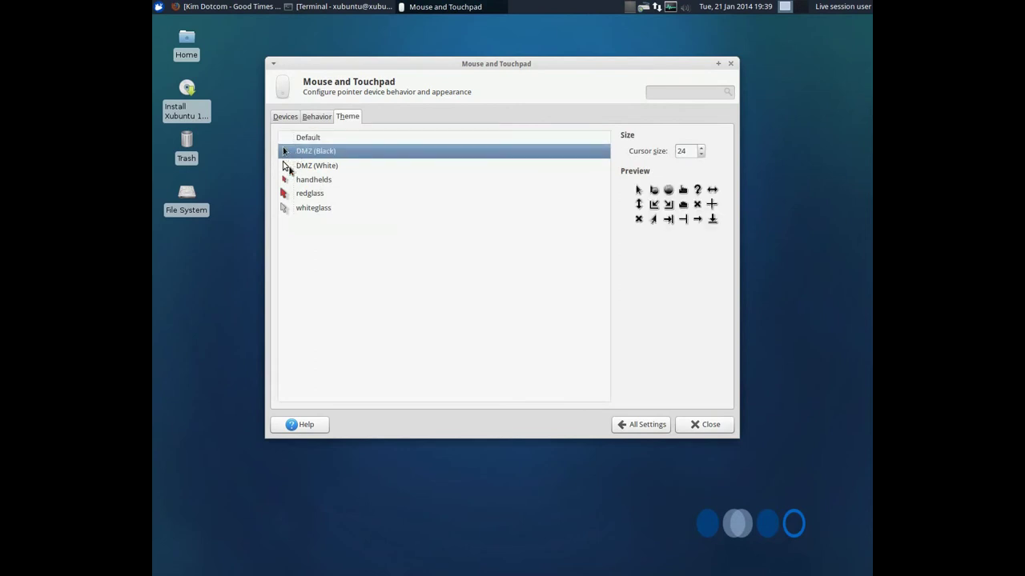
pyautogui.click(289, 167)
pyautogui.click(289, 196)
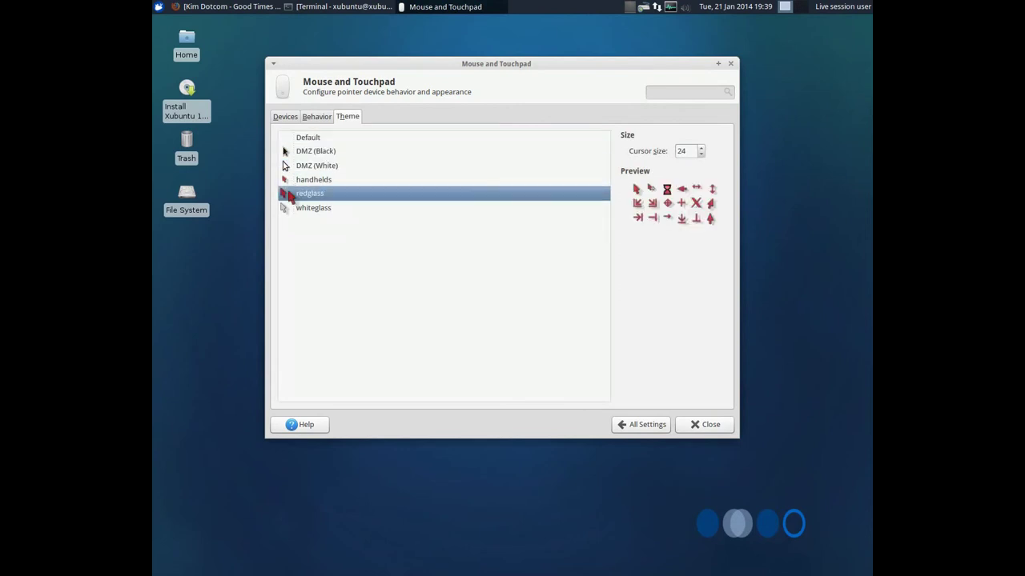
# Return to the settings overview, reopen Mouse and Touchpad, and set the cursor theme to Default
pyautogui.click(648, 424)
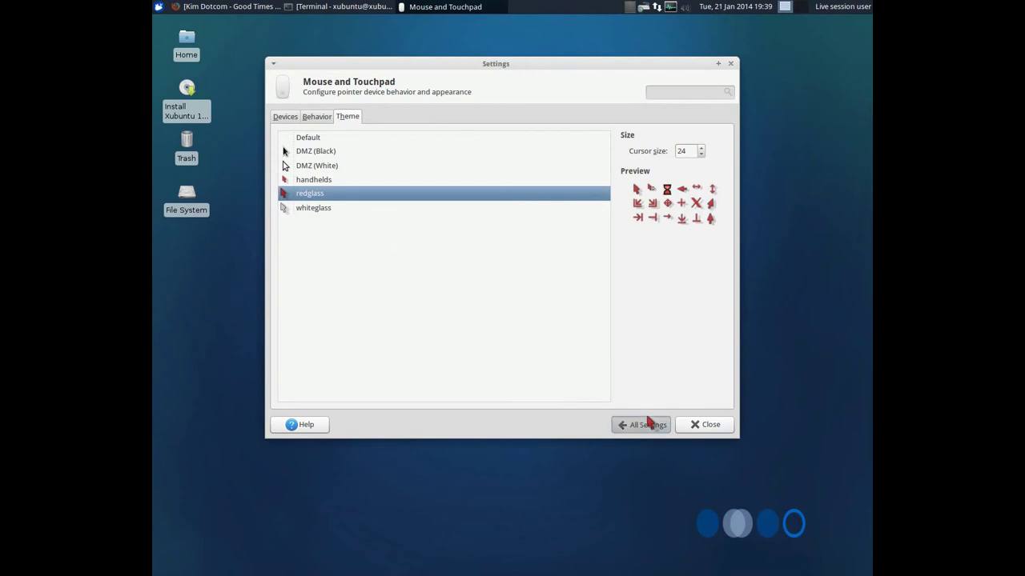
pyautogui.scroll(3, 439, 210)
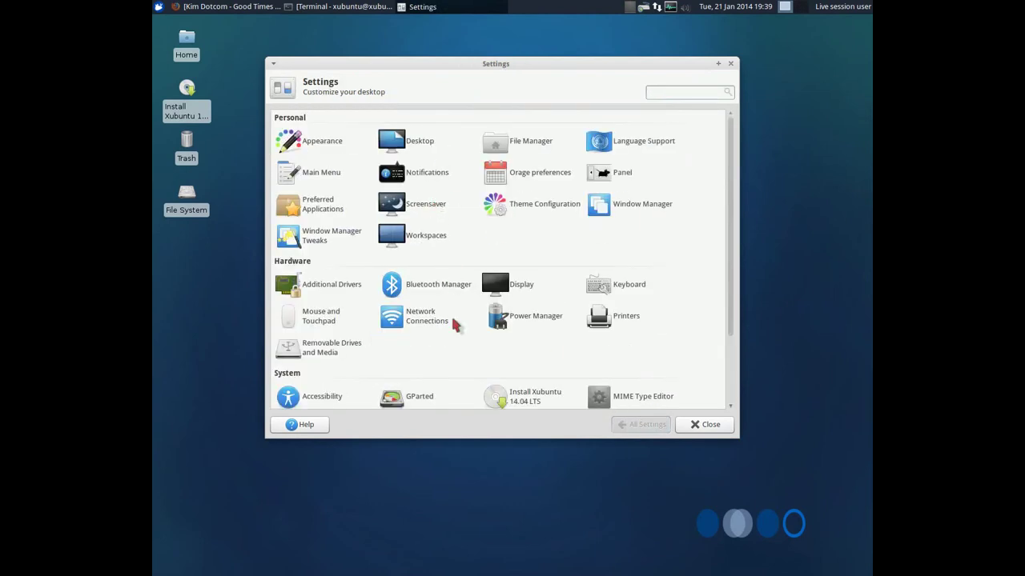
pyautogui.scroll(-3, 442, 335)
pyautogui.click(325, 228)
pyautogui.click(347, 118)
pyautogui.click(303, 141)
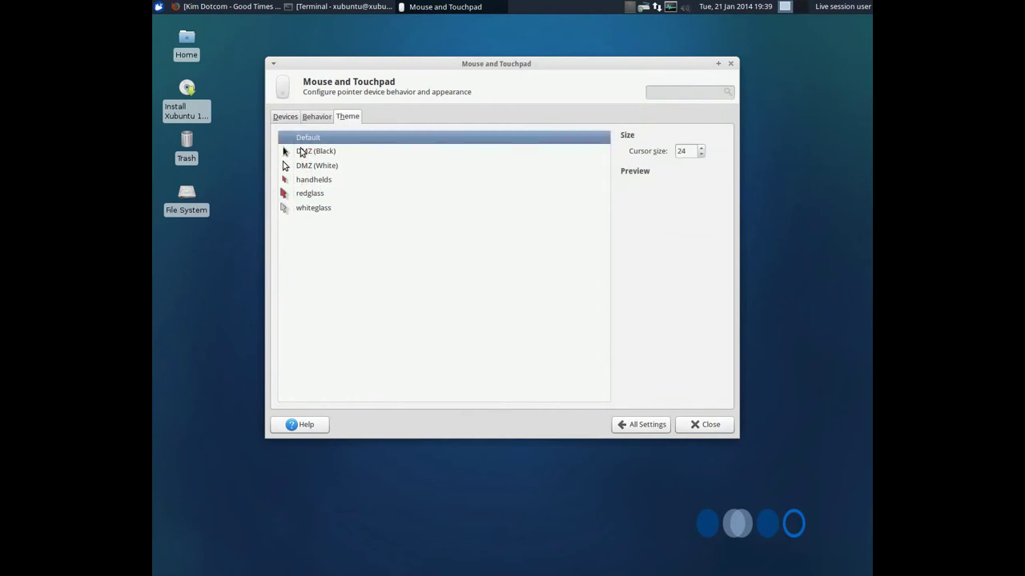
# Open File Manager Preferences from the settings overview and review its display, side pane, behavior and advanced pages
pyautogui.click(645, 425)
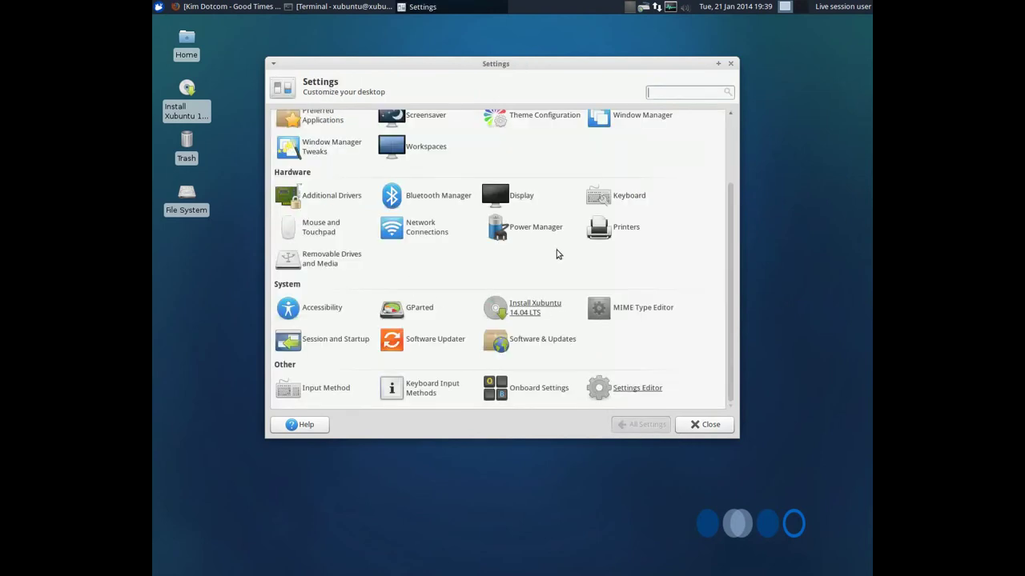
pyautogui.scroll(3, 554, 253)
pyautogui.click(516, 142)
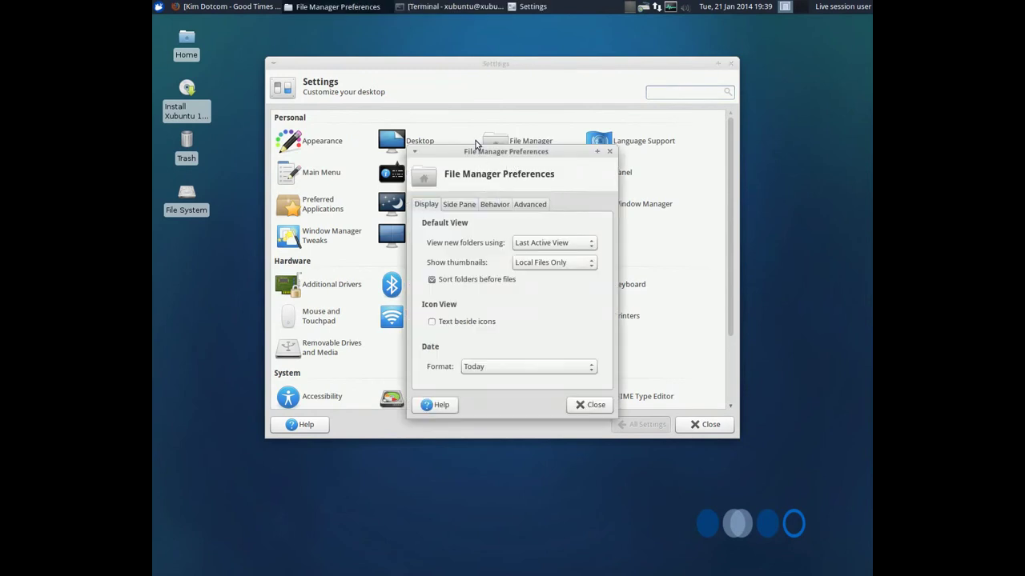
pyautogui.moveTo(491, 155); pyautogui.dragTo(475, 127)
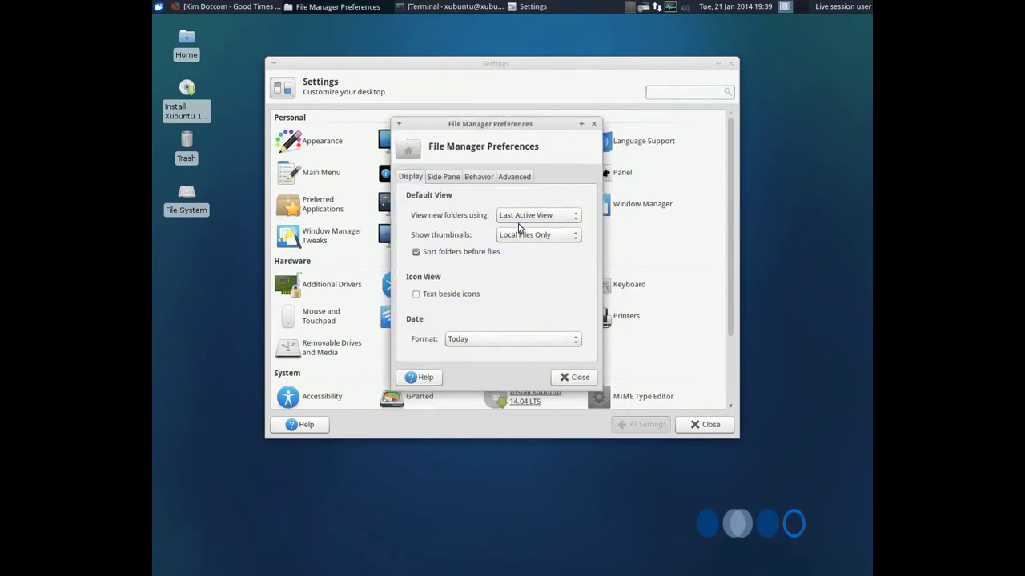
pyautogui.click(443, 178)
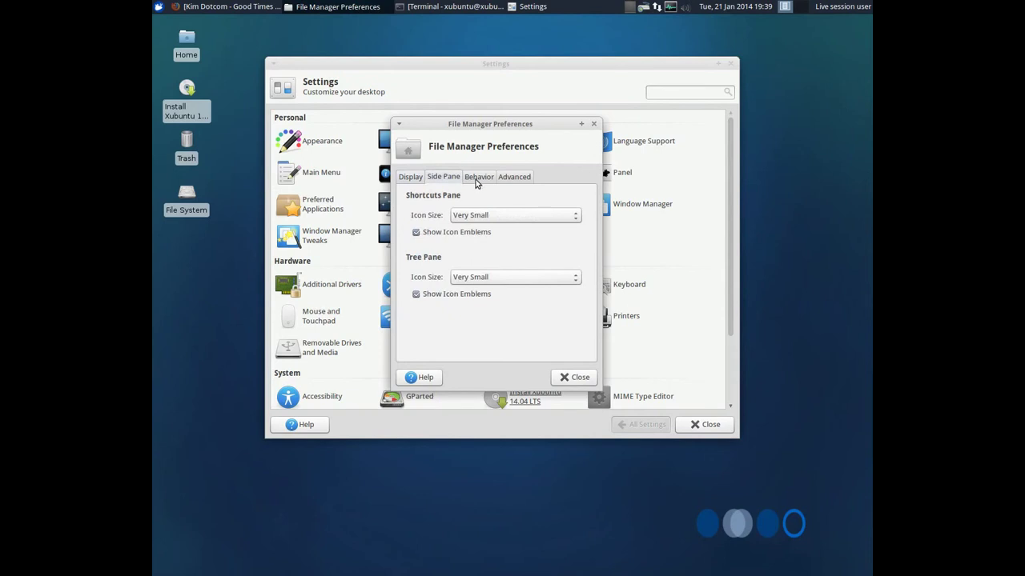
pyautogui.click(479, 180)
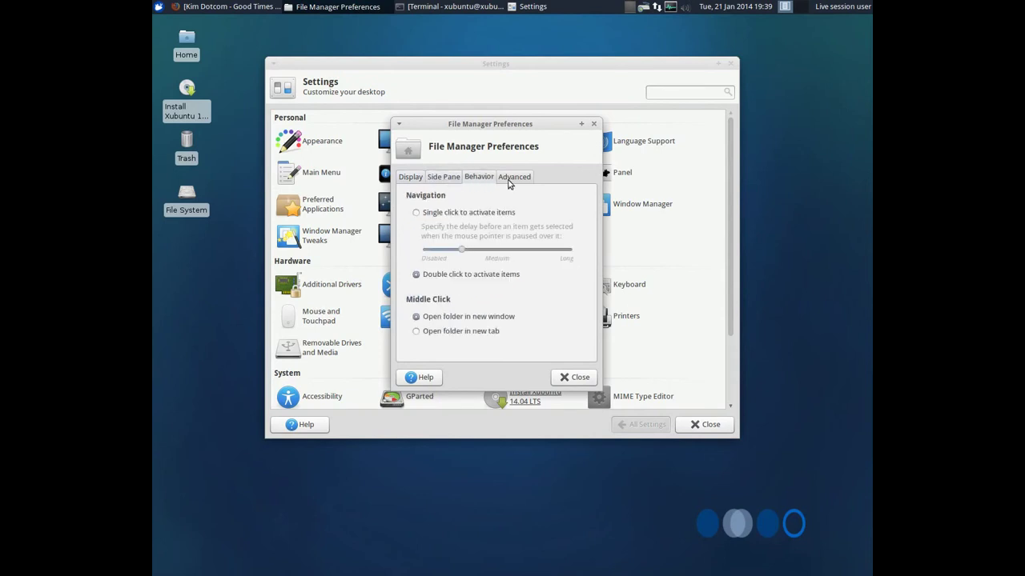
pyautogui.click(512, 179)
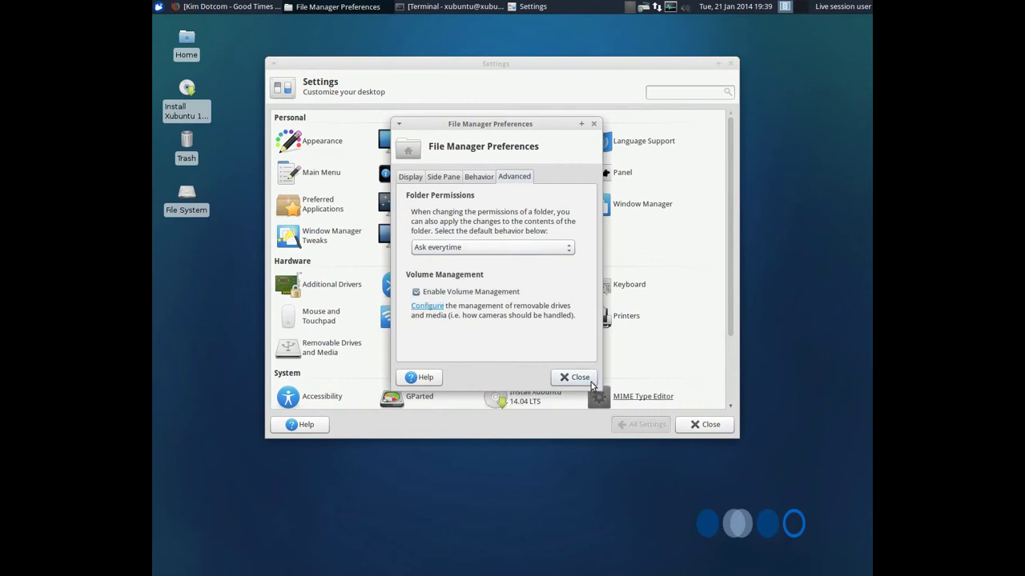
# Close the File Manager Preferences and Settings windows, and switch to Firefox to play the Good Times YouTube video
pyautogui.click(591, 383)
pyautogui.click(706, 425)
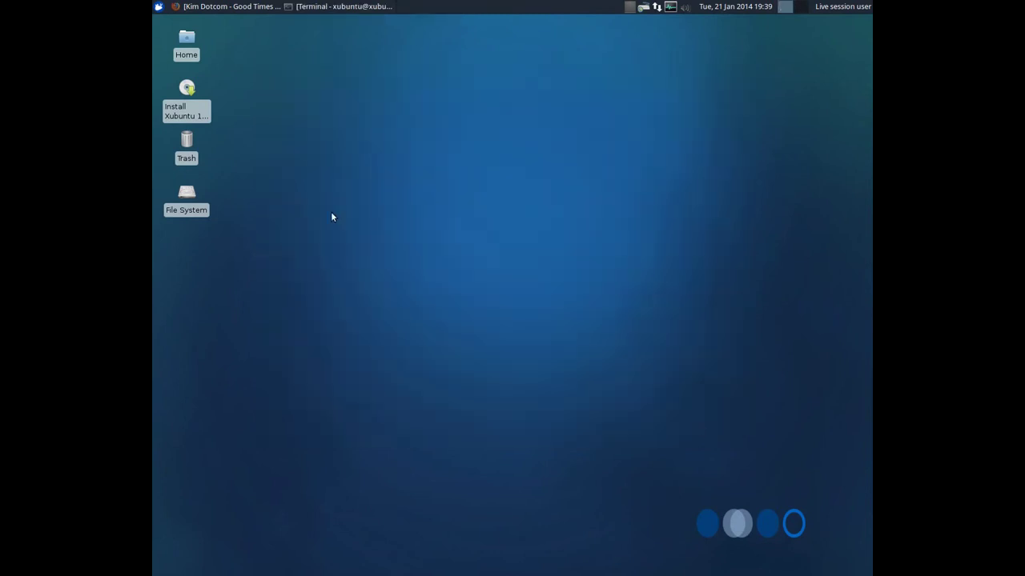
pyautogui.click(332, 5)
pyautogui.click(228, 5)
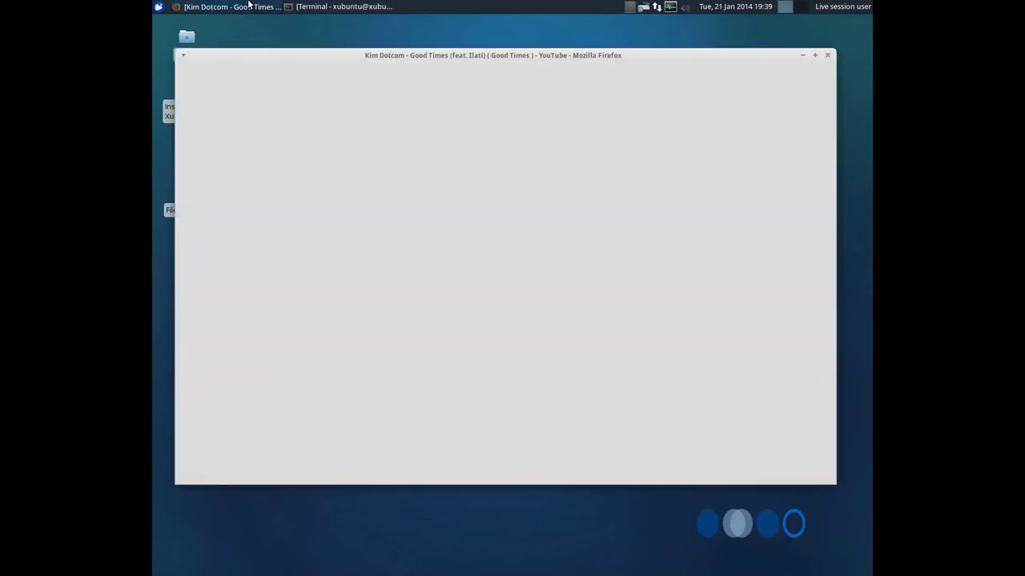
pyautogui.click(298, 357)
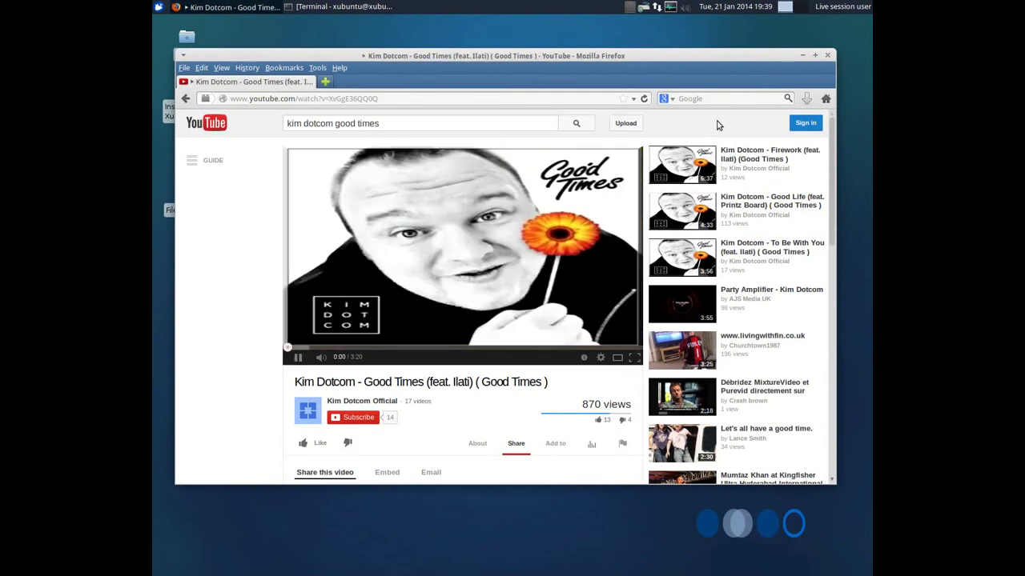
# Open xubuntu.org in a new browser tab
pyautogui.click(325, 81)
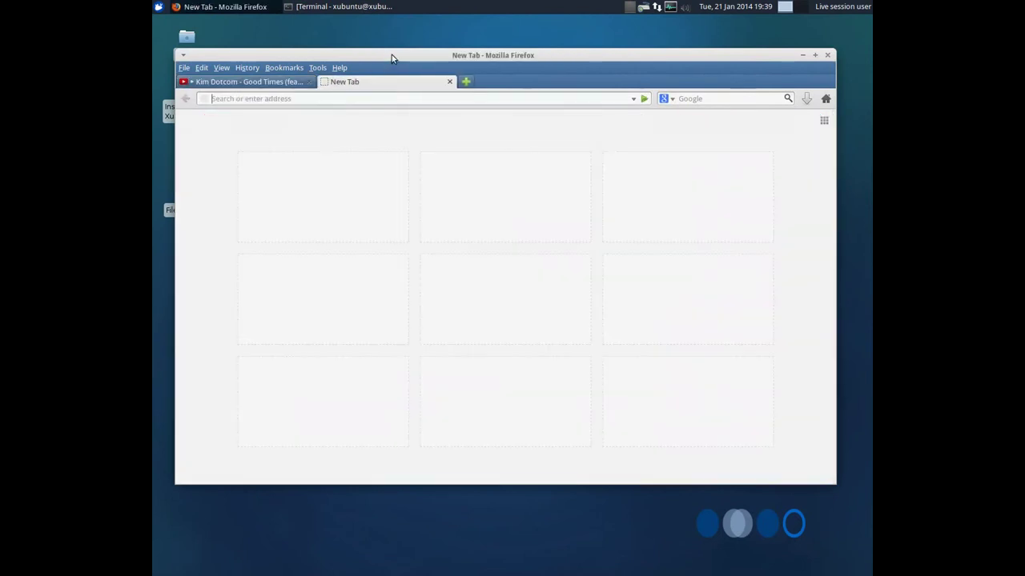
pyautogui.moveTo(391, 55); pyautogui.dragTo(396, 51)
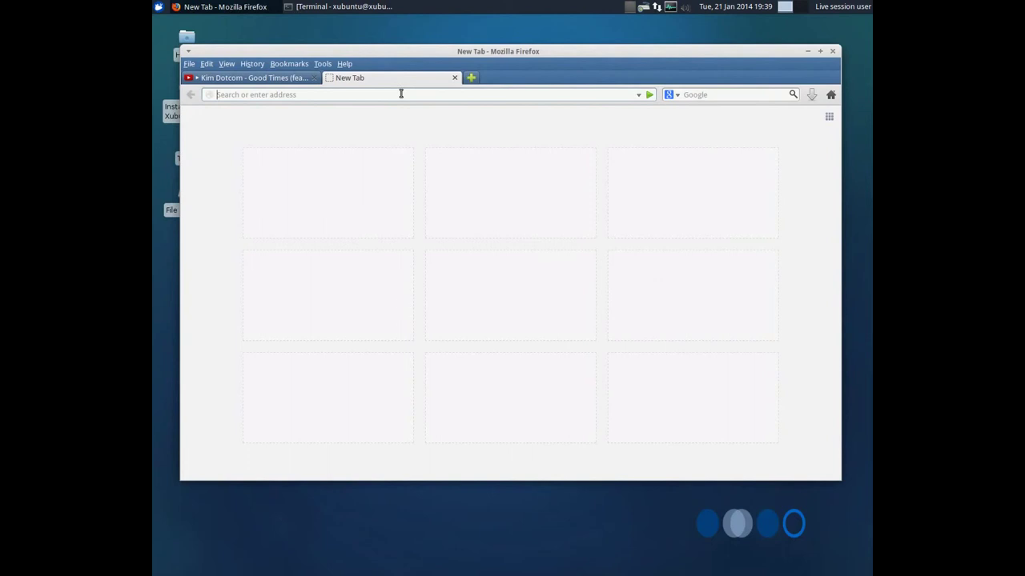
pyautogui.click(401, 94)
pyautogui.write('xubuntu.org/')
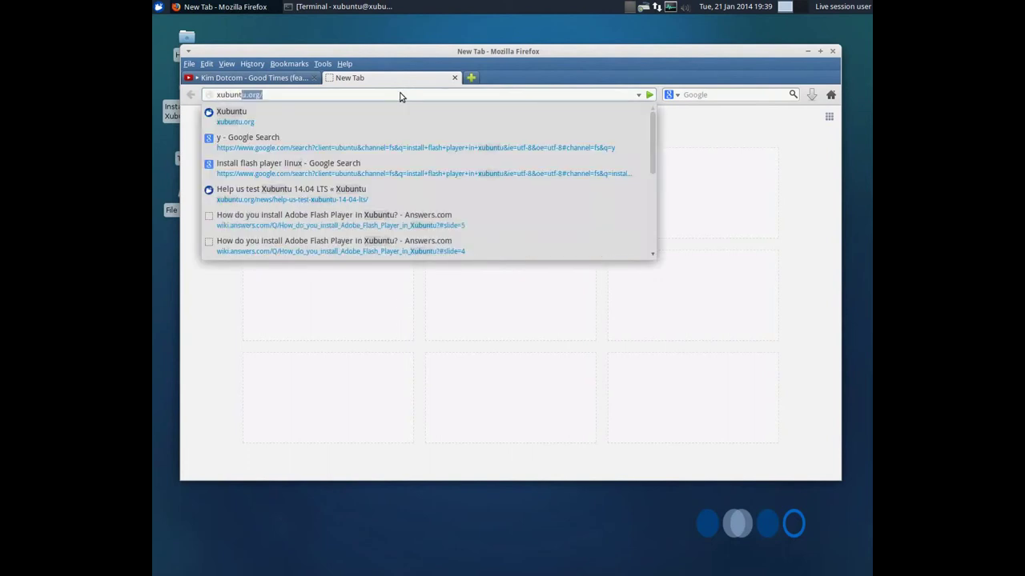
pyautogui.press('Return')
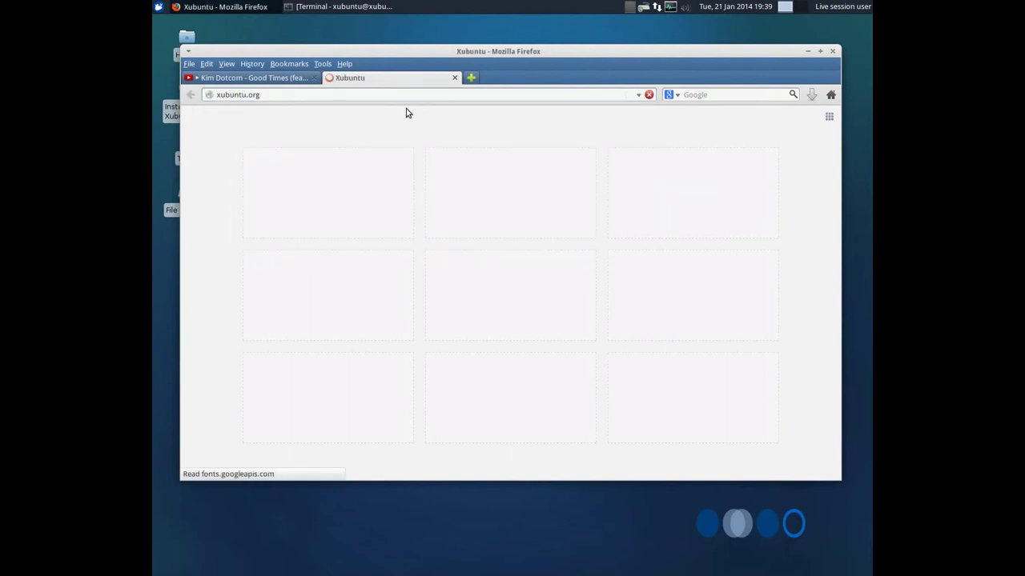
# Look over the Xubuntu home page from the introduction down to the blog and Get started links
pyautogui.scroll(-2, 244, 238)
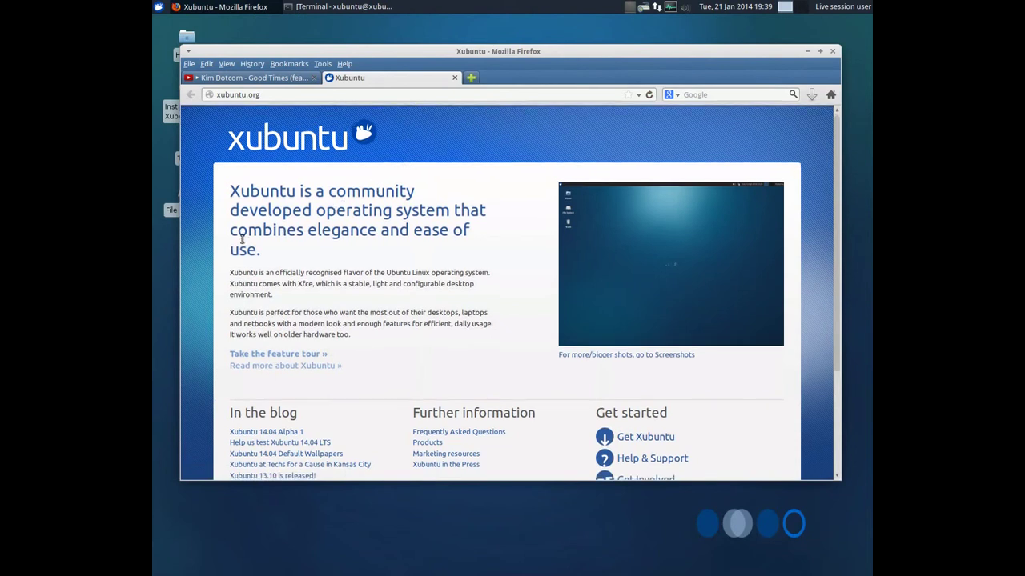
pyautogui.scroll(3, 242, 239)
pyautogui.scroll(-3, 266, 274)
pyautogui.scroll(-1, 268, 276)
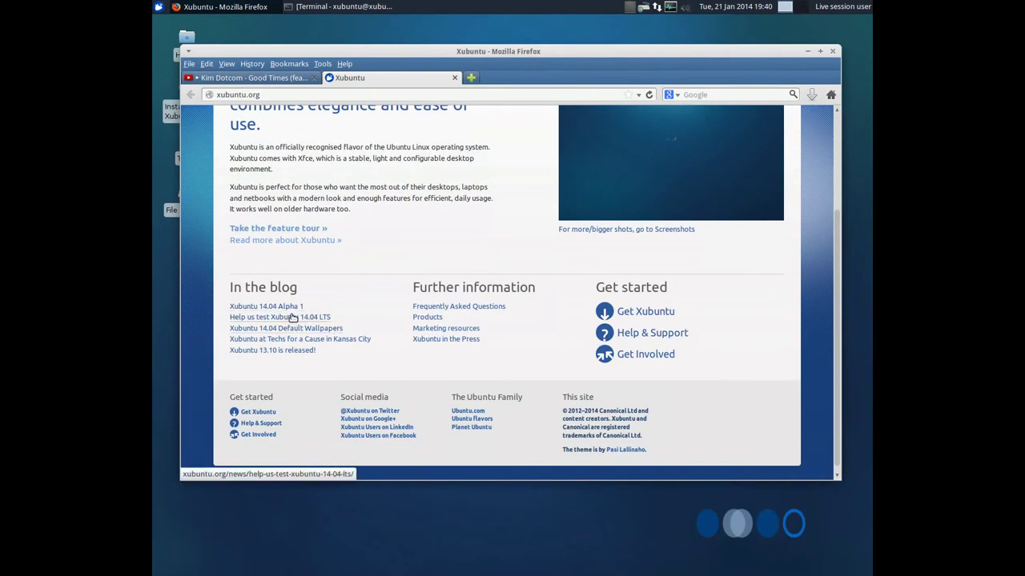
pyautogui.scroll(3, 276, 169)
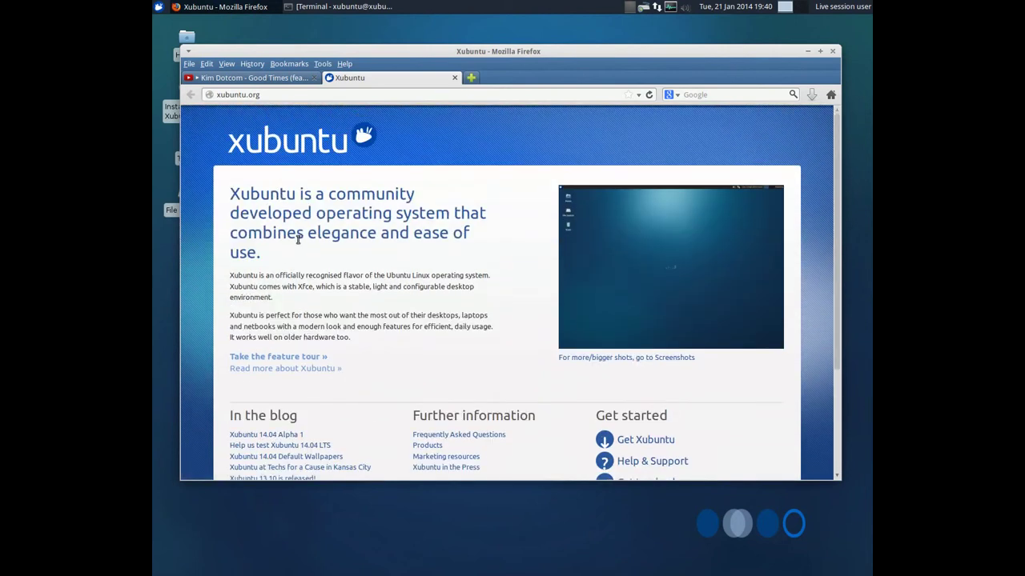
# Close the Xubuntu website tab and minimize Firefox with the YouTube video still open
pyautogui.click(204, 6)
pyautogui.click(158, 6)
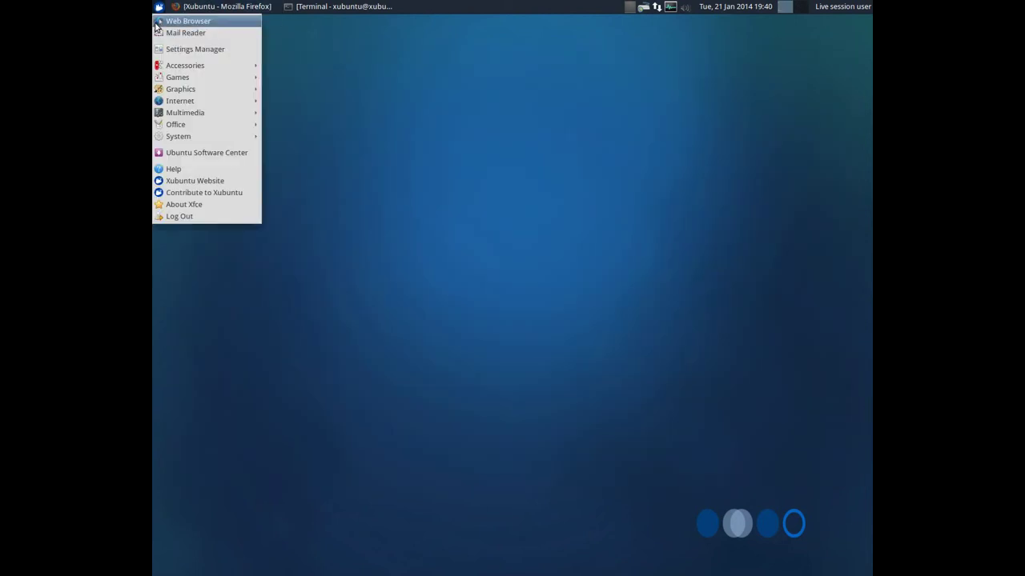
pyautogui.click(214, 4)
pyautogui.click(214, 4)
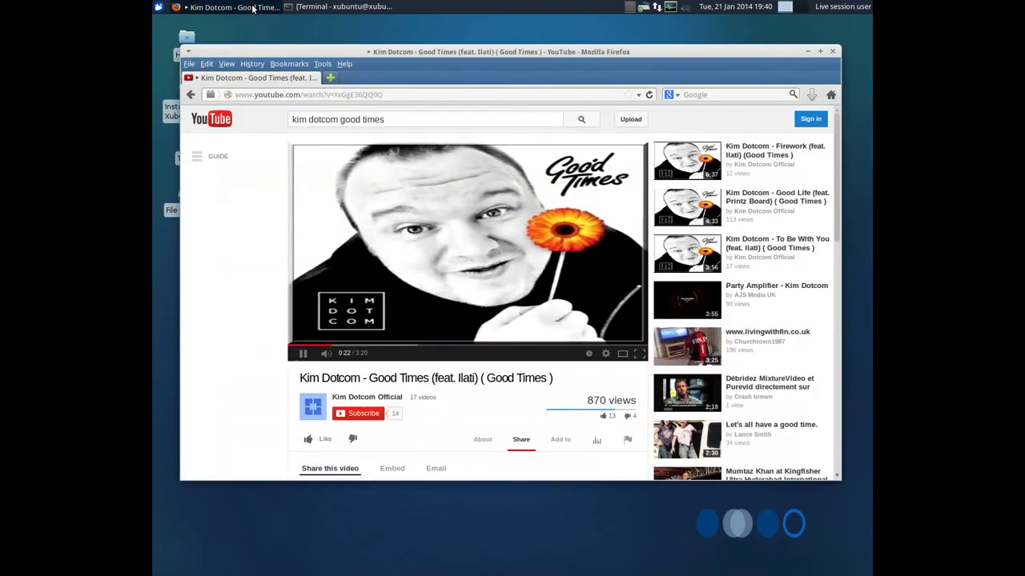
pyautogui.click(252, 8)
# Launch the GIMP Image Editor from the Graphics applications
pyautogui.click(158, 7)
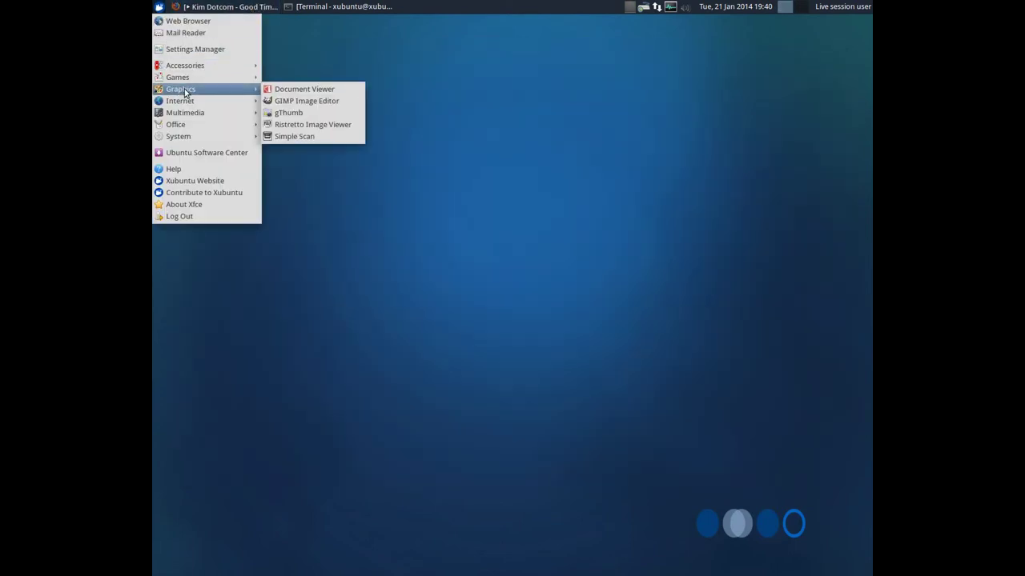
pyautogui.moveTo(189, 89)
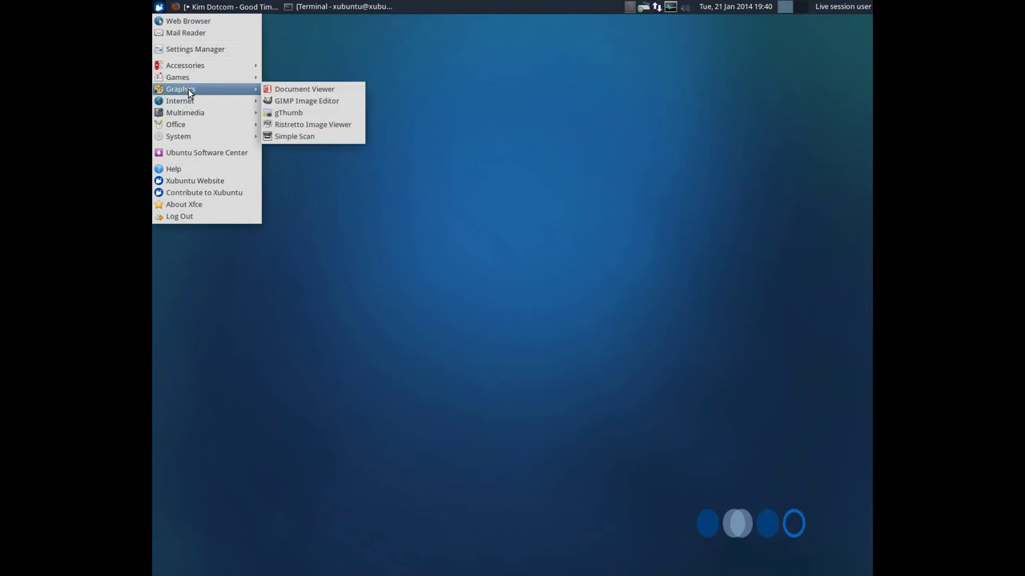
pyautogui.click(296, 100)
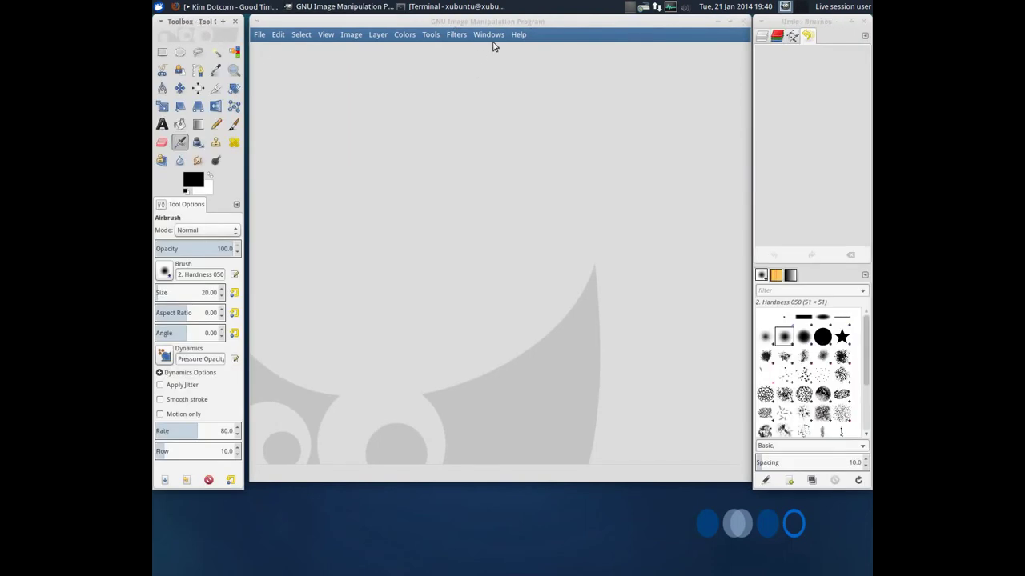
# Look through GIMP's available commands, including its help, window, image, file, color and tool options
pyautogui.click(517, 36)
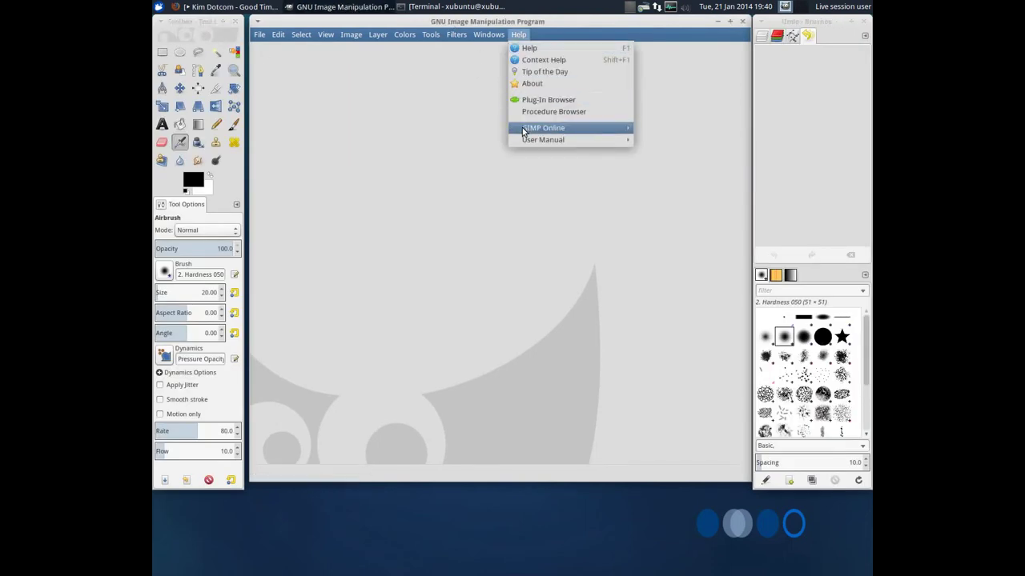
pyautogui.moveTo(525, 133)
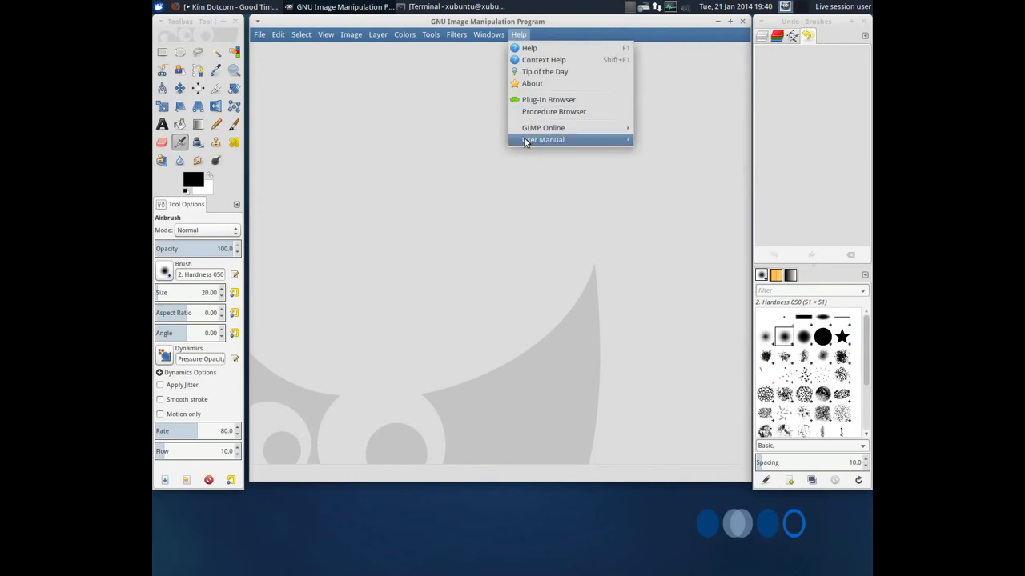
pyautogui.moveTo(497, 36)
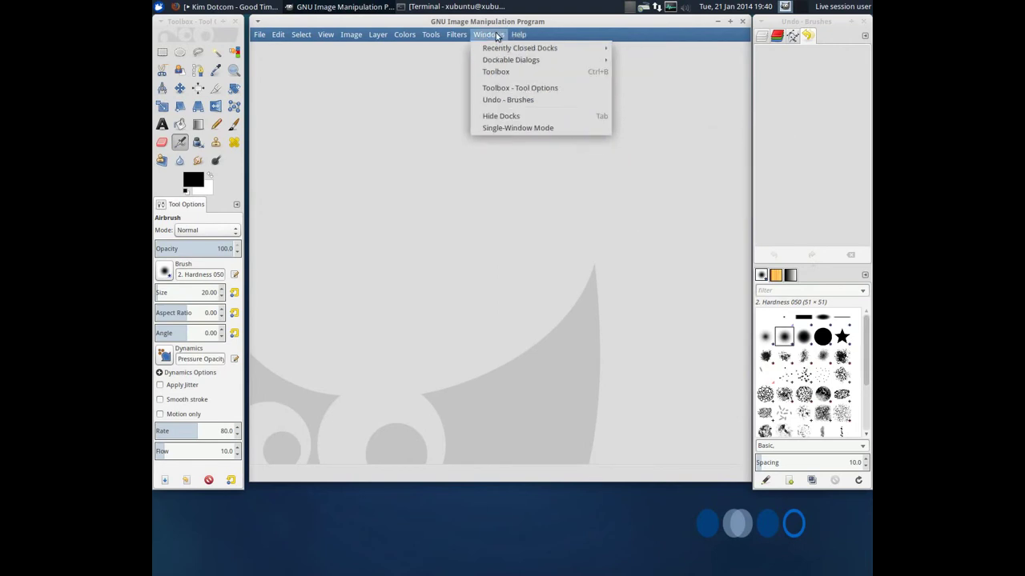
pyautogui.press('Escape')
pyautogui.click(357, 37)
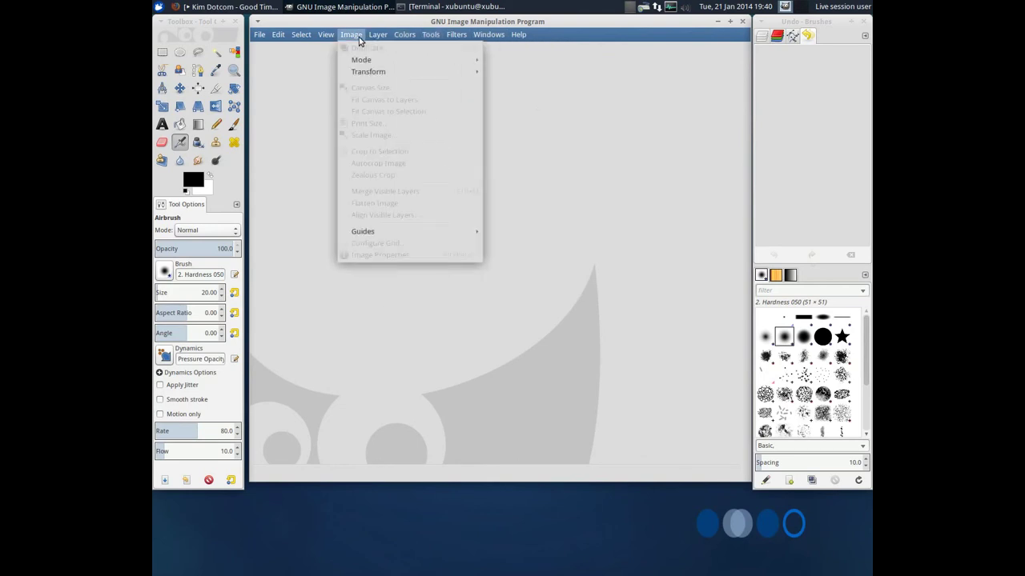
pyautogui.moveTo(258, 36)
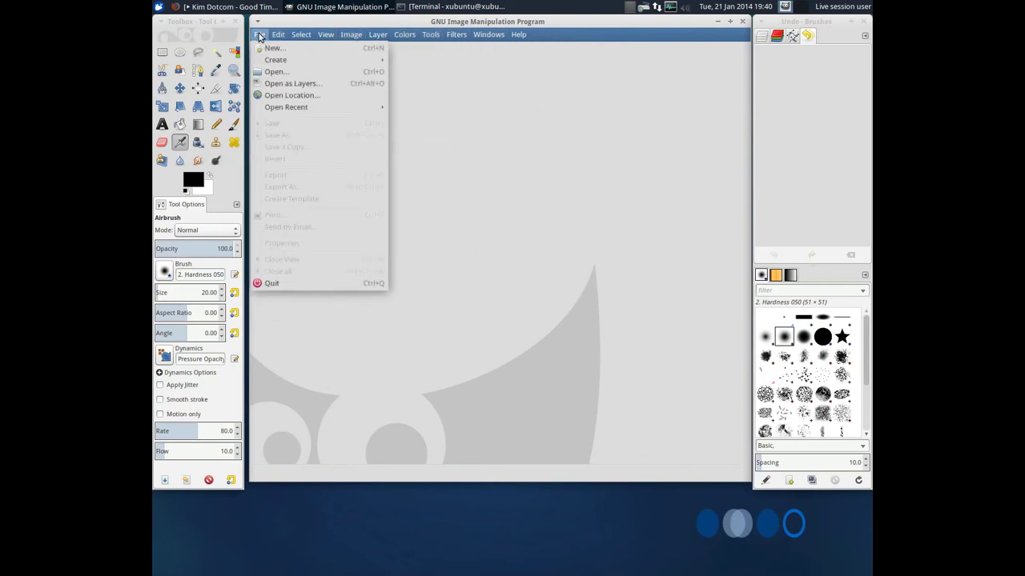
pyautogui.click(259, 37)
pyautogui.click(277, 35)
pyautogui.press('Escape')
pyautogui.click(348, 34)
pyautogui.click(348, 35)
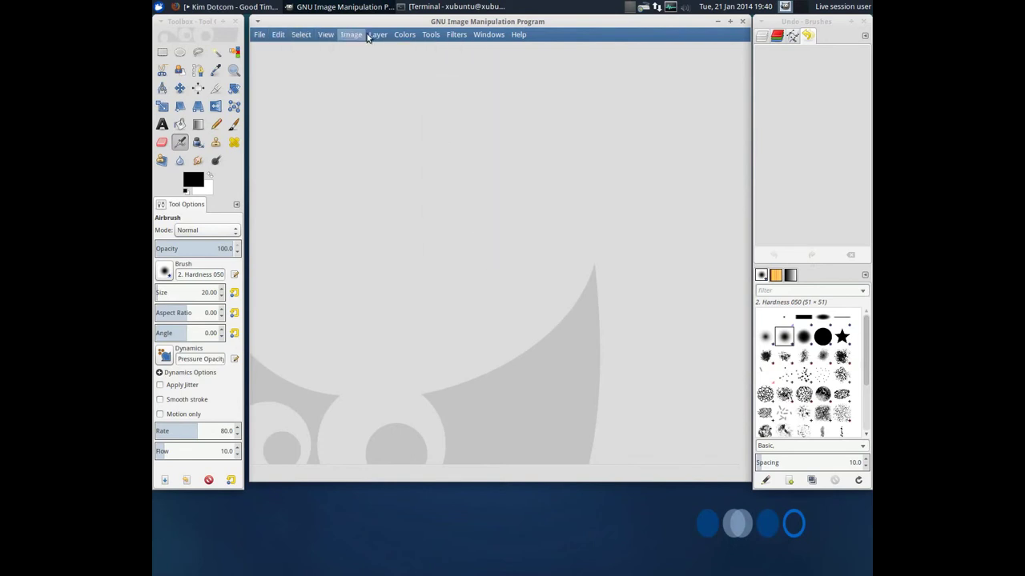
pyautogui.click(405, 34)
pyautogui.moveTo(428, 38)
pyautogui.click(430, 36)
# Open the About GIMP information, reposition its window and check the program version
pyautogui.click(503, 37)
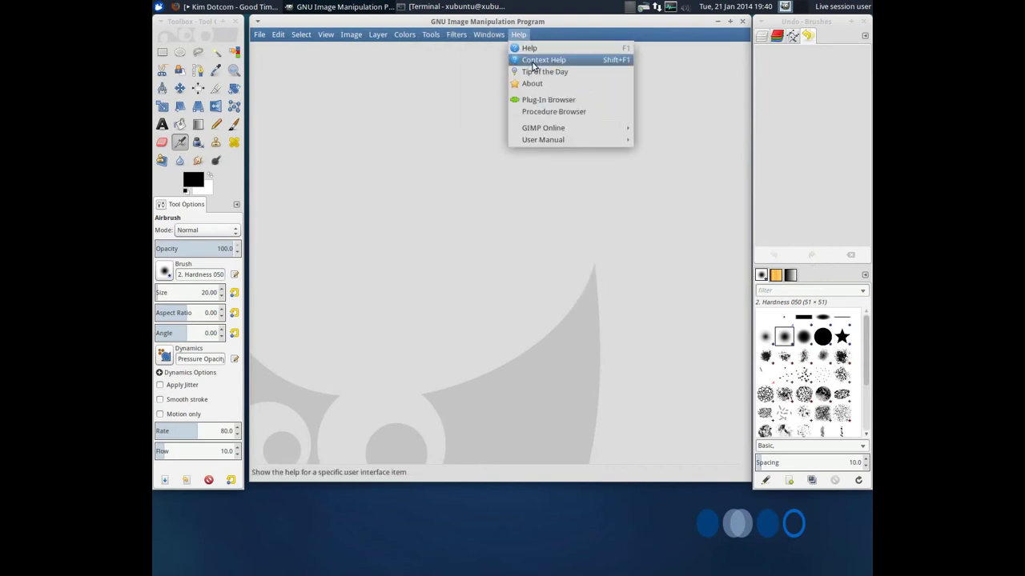
pyautogui.click(528, 82)
pyautogui.moveTo(517, 197); pyautogui.dragTo(492, 166)
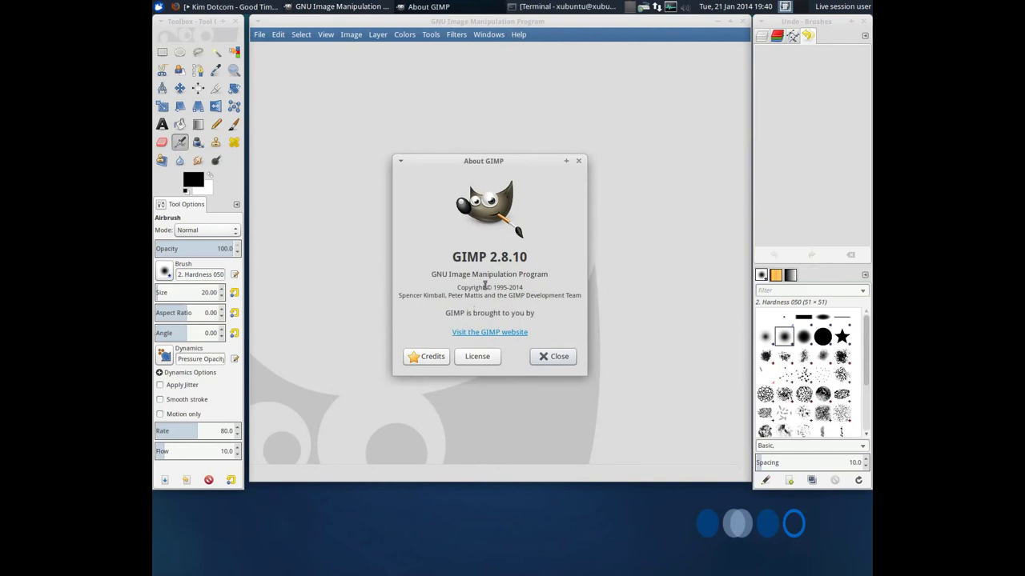
pyautogui.moveTo(453, 274)
pyautogui.mouseDown()
pyautogui.moveTo(489, 275)
pyautogui.moveTo(526, 257)
pyautogui.moveTo(453, 257)
pyautogui.mouseUp()
pyautogui.click(465, 257)
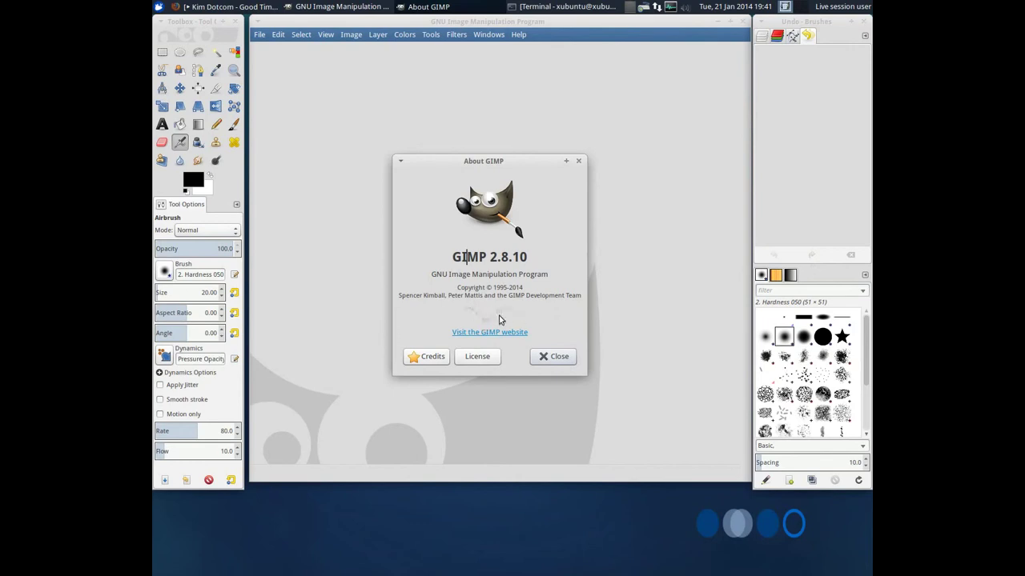
# Review the list of authors in GIMP's credits, and close the credits and About windows
pyautogui.click(444, 357)
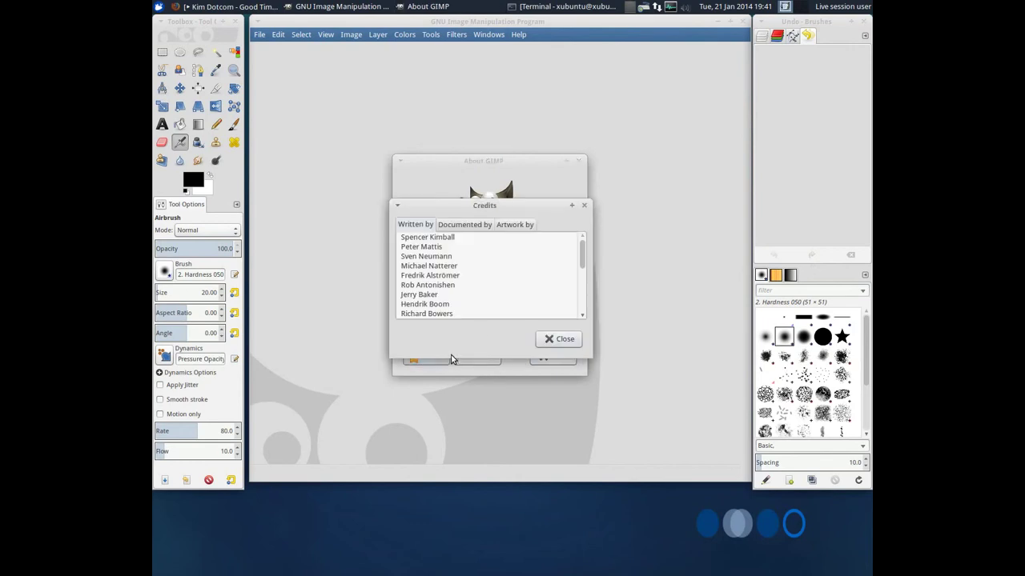
pyautogui.scroll(-5, 582, 255)
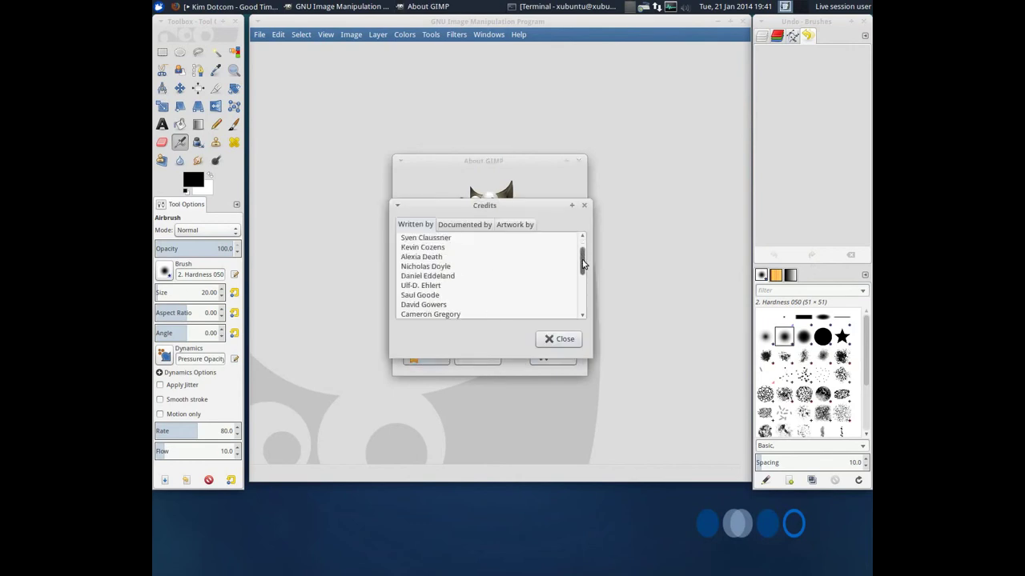
pyautogui.click(558, 338)
pyautogui.click(551, 357)
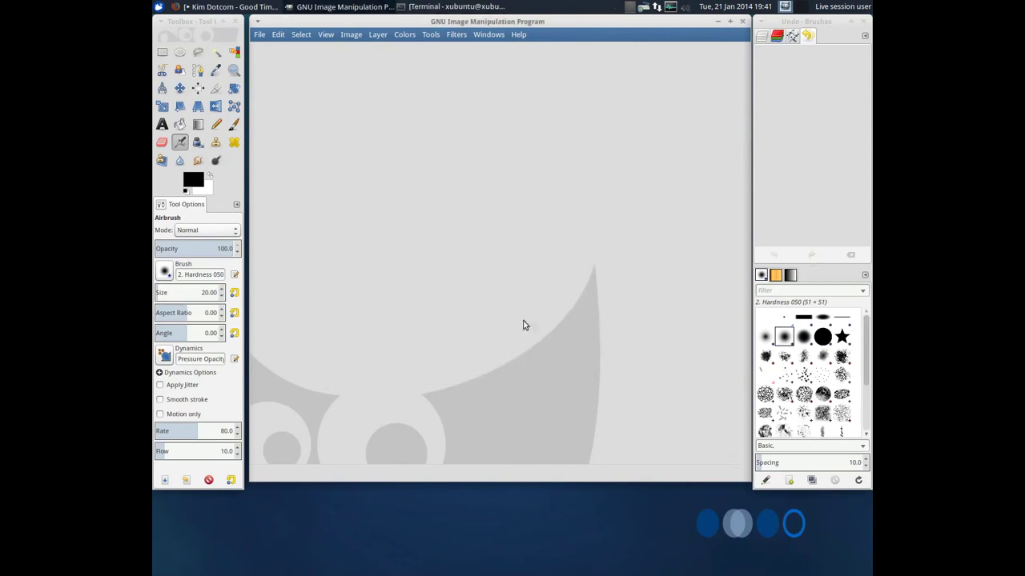
# Close GIMP's Toolbox and Undo - Brushes windows and quit the program
pyautogui.click(231, 22)
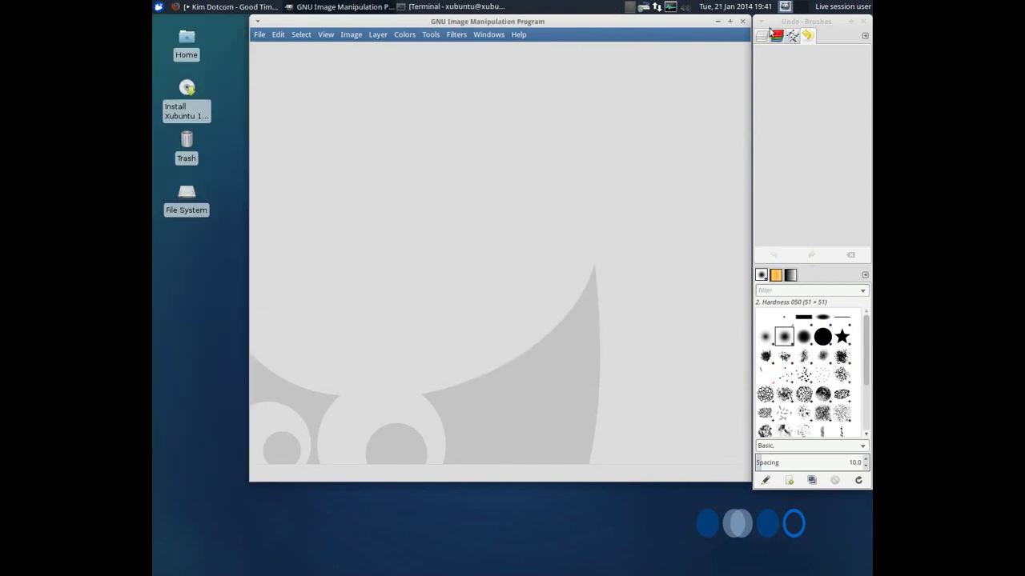
pyautogui.click(865, 23)
pyautogui.moveTo(652, 24); pyautogui.dragTo(665, 33)
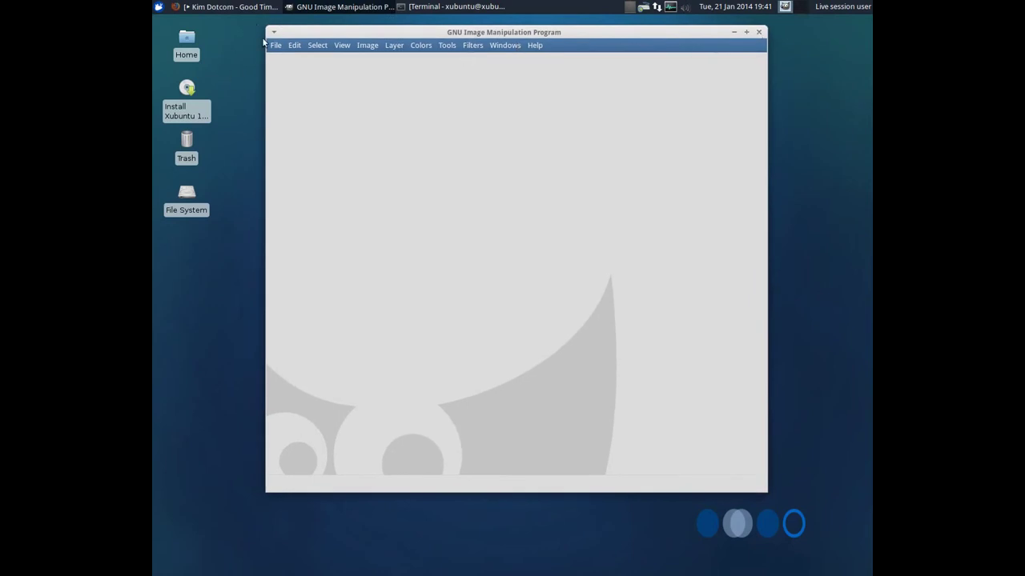
pyautogui.hotkey('ctrl', 'q')
# Launch the Document Viewer from the Graphics applications, move its window toward the middle of the desktop and widen it
pyautogui.click(158, 6)
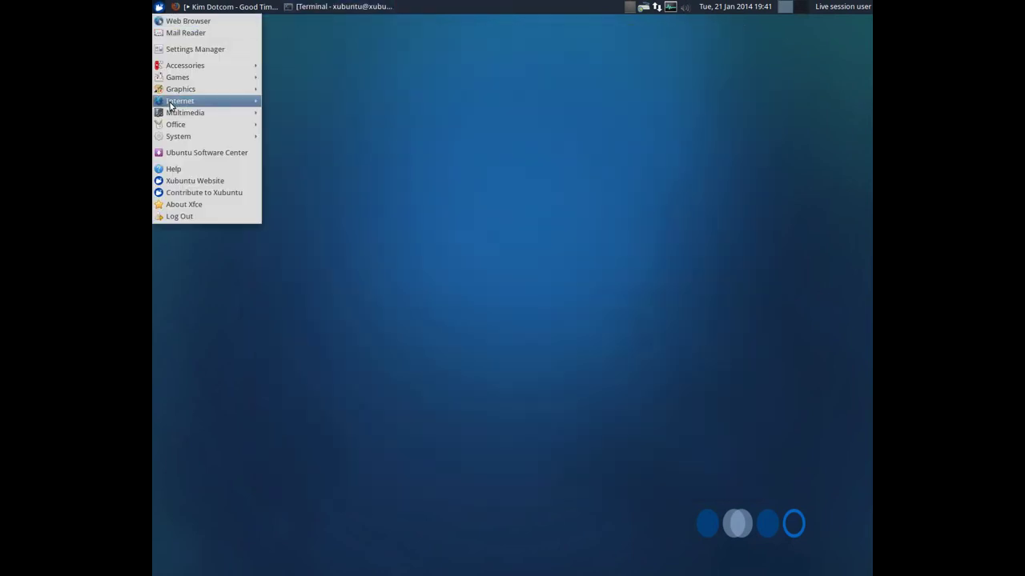
pyautogui.moveTo(183, 89)
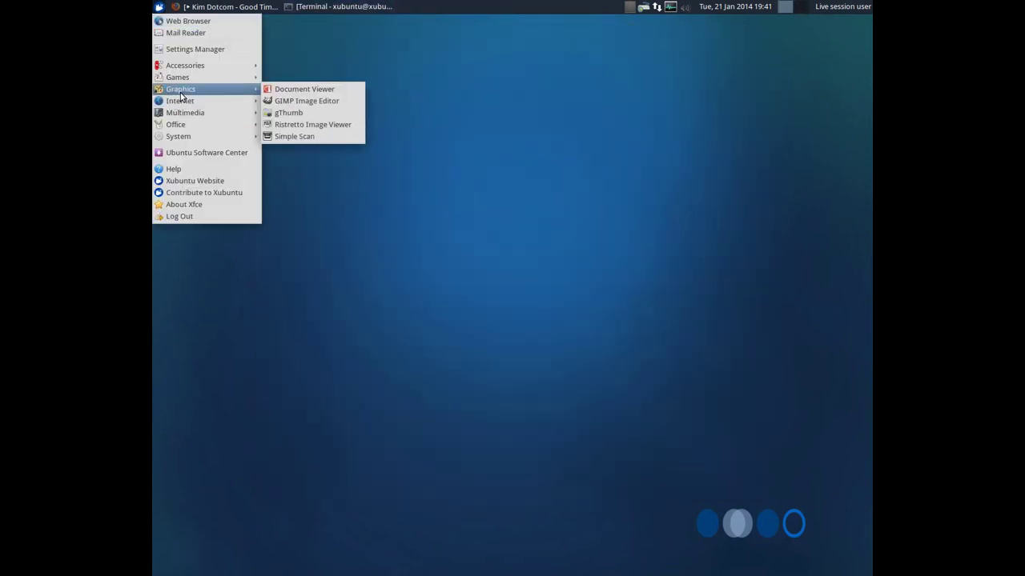
pyautogui.click(305, 88)
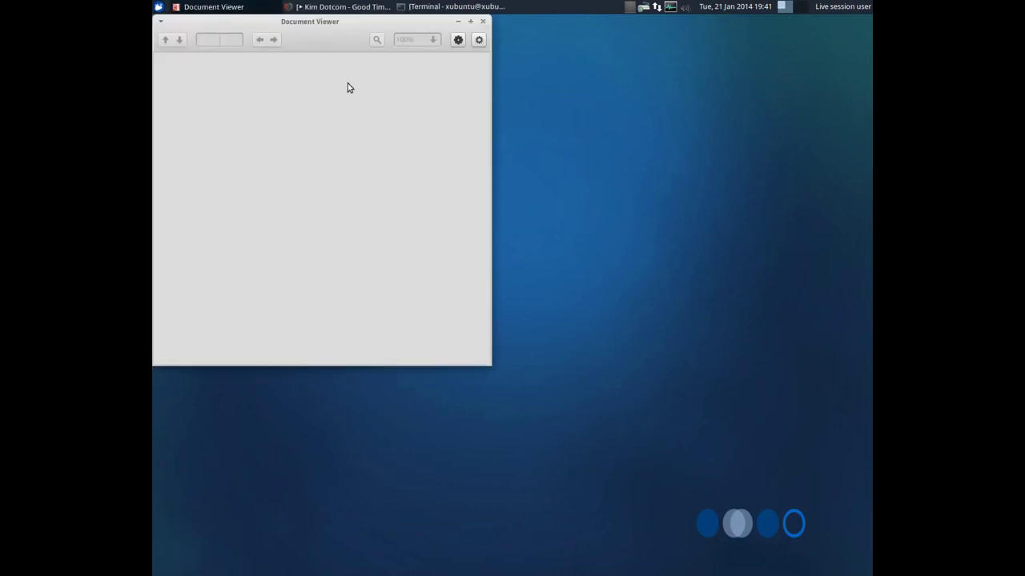
pyautogui.moveTo(334, 22); pyautogui.dragTo(427, 57)
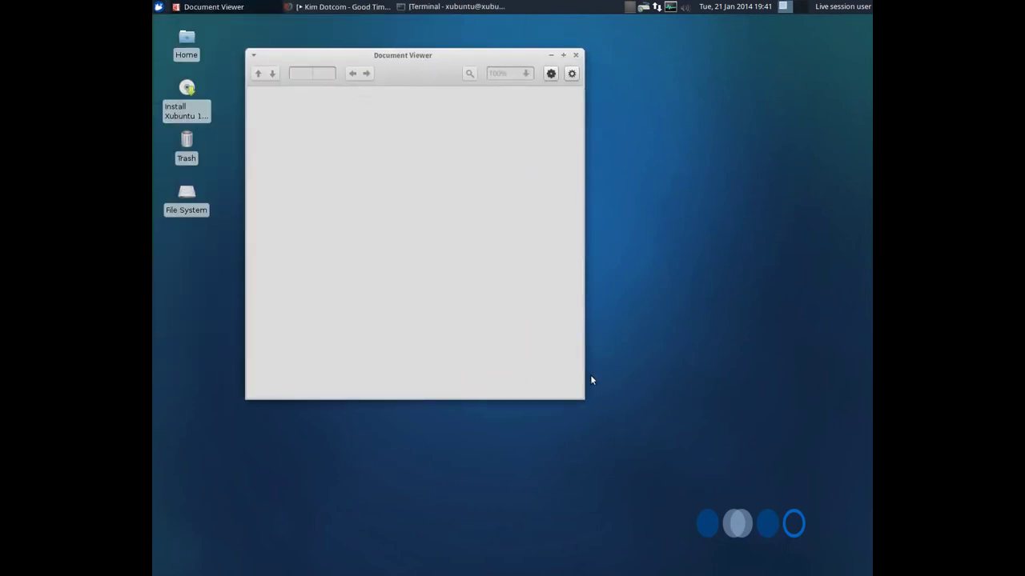
pyautogui.moveTo(584, 395); pyautogui.dragTo(765, 412)
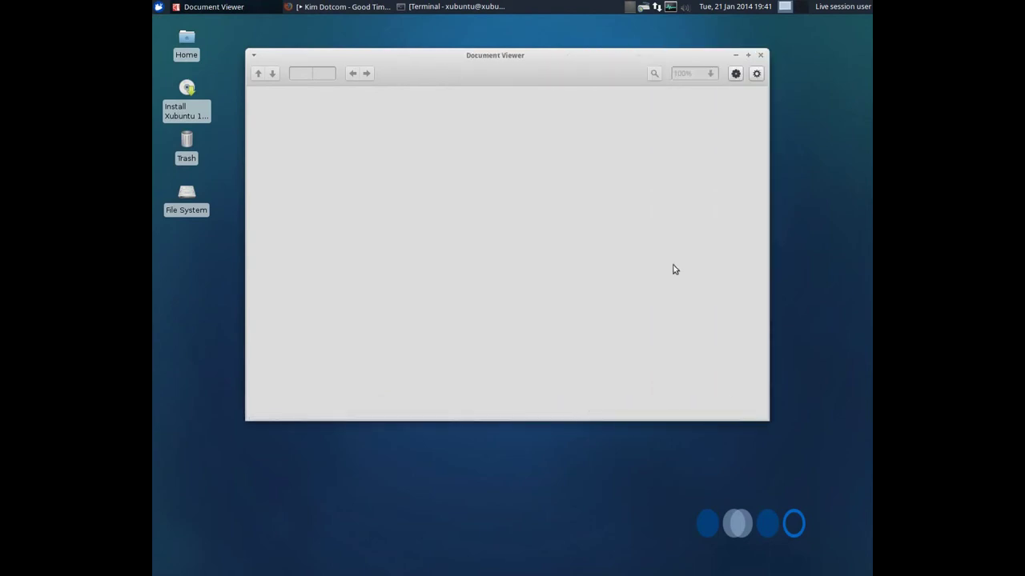
pyautogui.moveTo(487, 60); pyautogui.dragTo(477, 61)
# Open the About information of Document Viewer, check its name and copyright, and close the dialog and the viewer
pyautogui.click(746, 76)
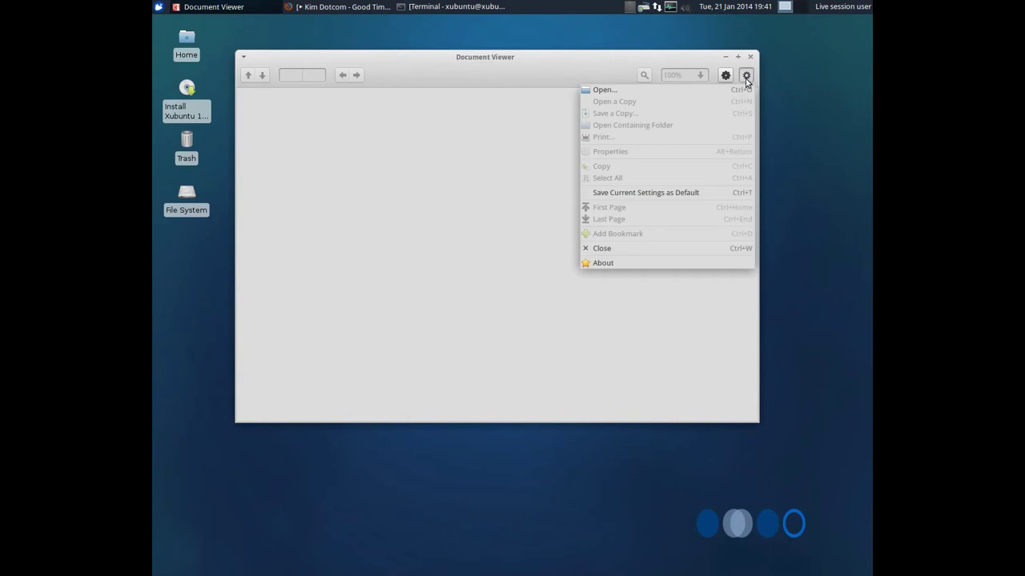
pyautogui.click(631, 262)
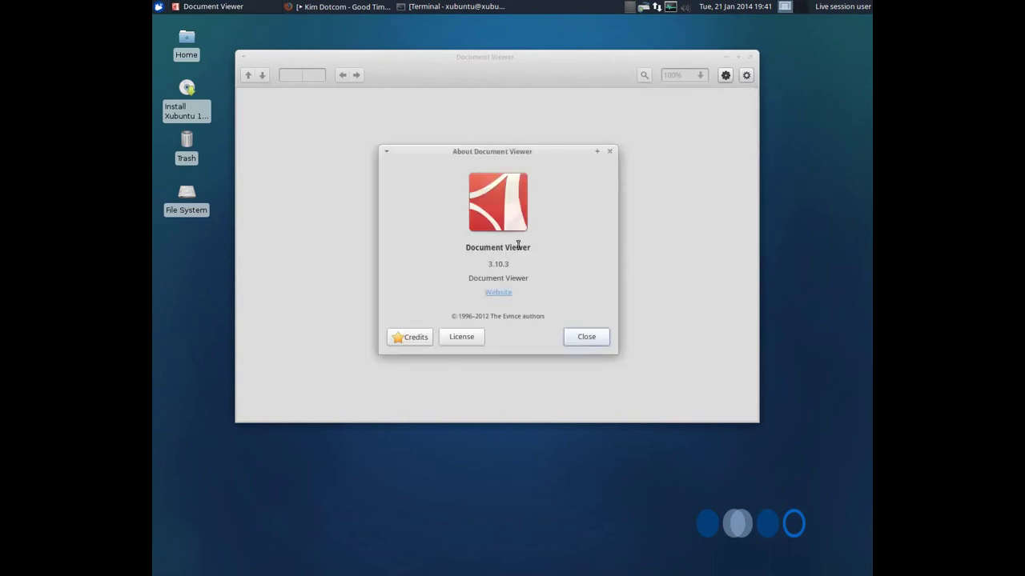
pyautogui.moveTo(476, 251); pyautogui.dragTo(523, 252)
pyautogui.moveTo(493, 321); pyautogui.dragTo(544, 319)
pyautogui.click(590, 337)
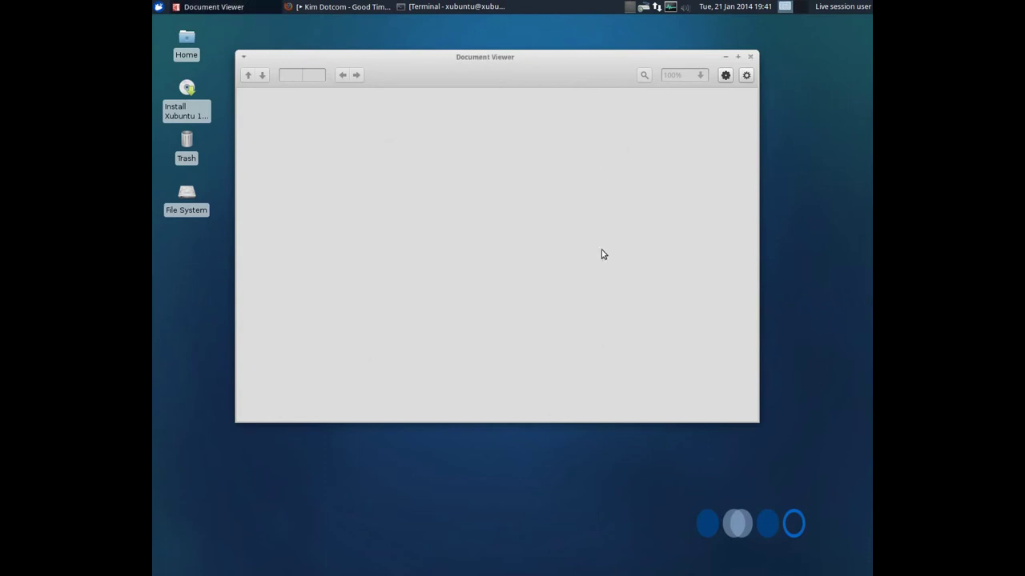
pyautogui.click(750, 57)
# Launch AbiWord from the Office applications, enlarge its window and move it toward the upper middle of the desktop
pyautogui.click(156, 6)
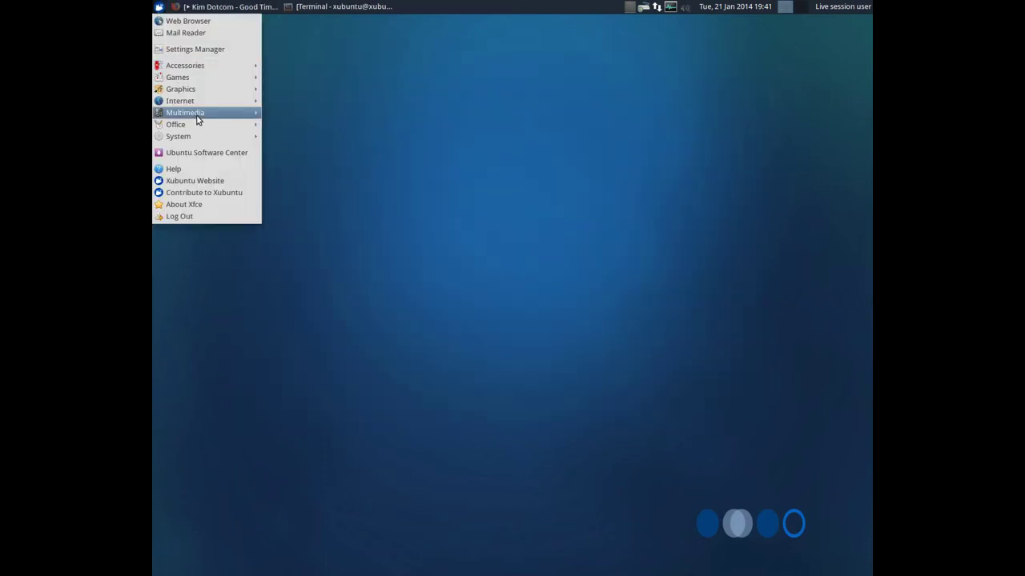
pyautogui.moveTo(197, 124)
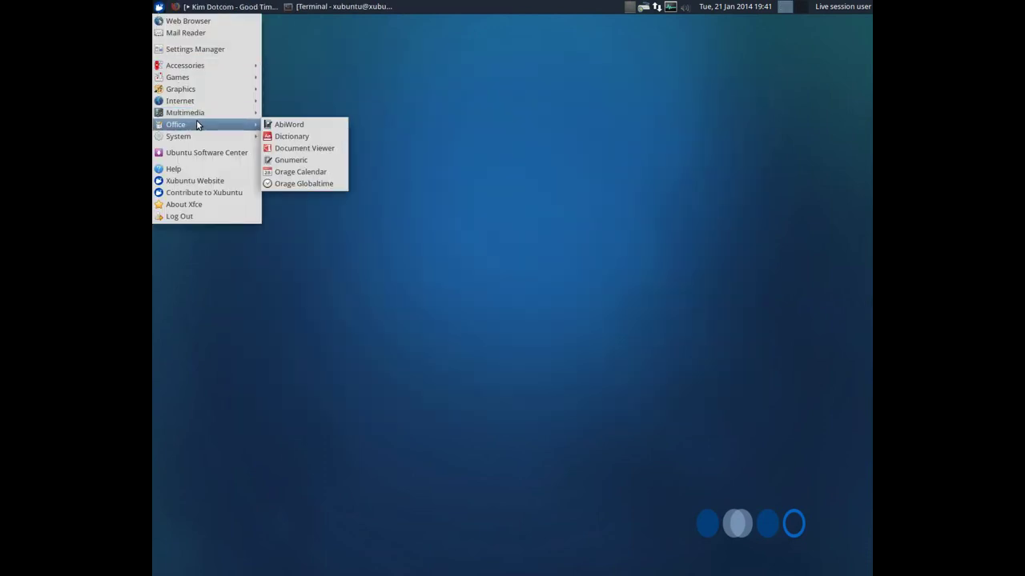
pyautogui.click(270, 126)
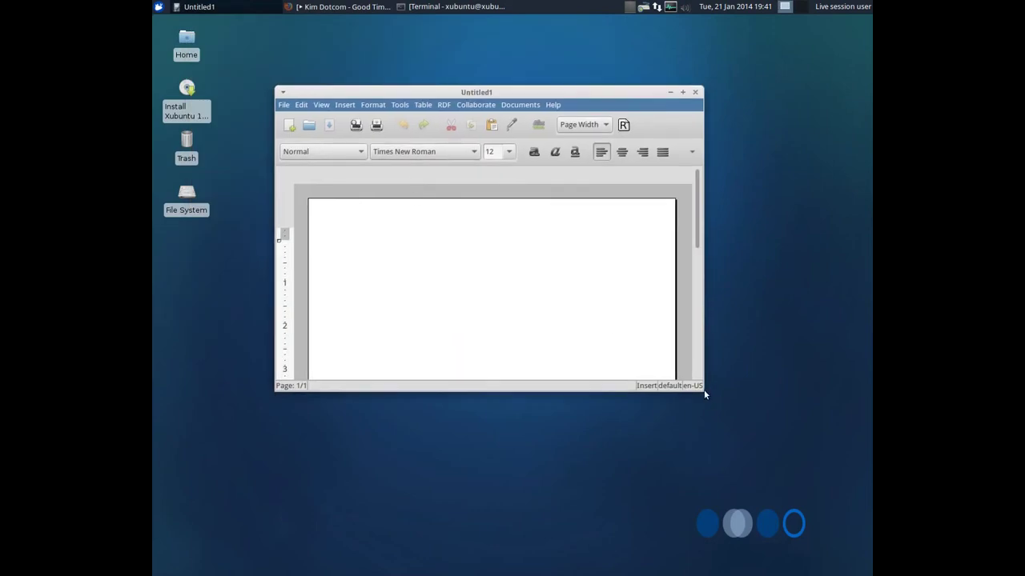
pyautogui.moveTo(697, 386); pyautogui.dragTo(861, 510)
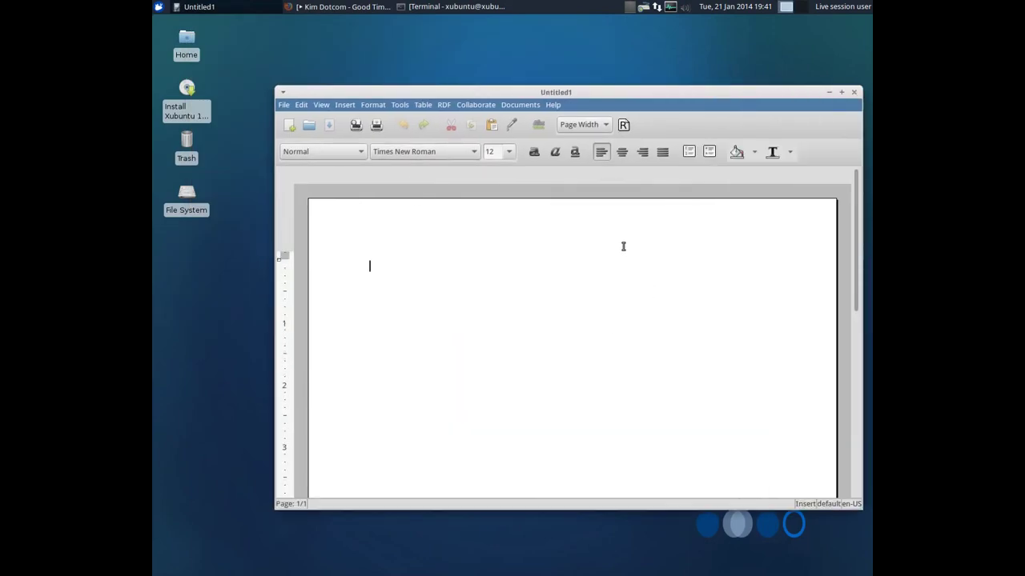
pyautogui.moveTo(581, 92); pyautogui.dragTo(511, 53)
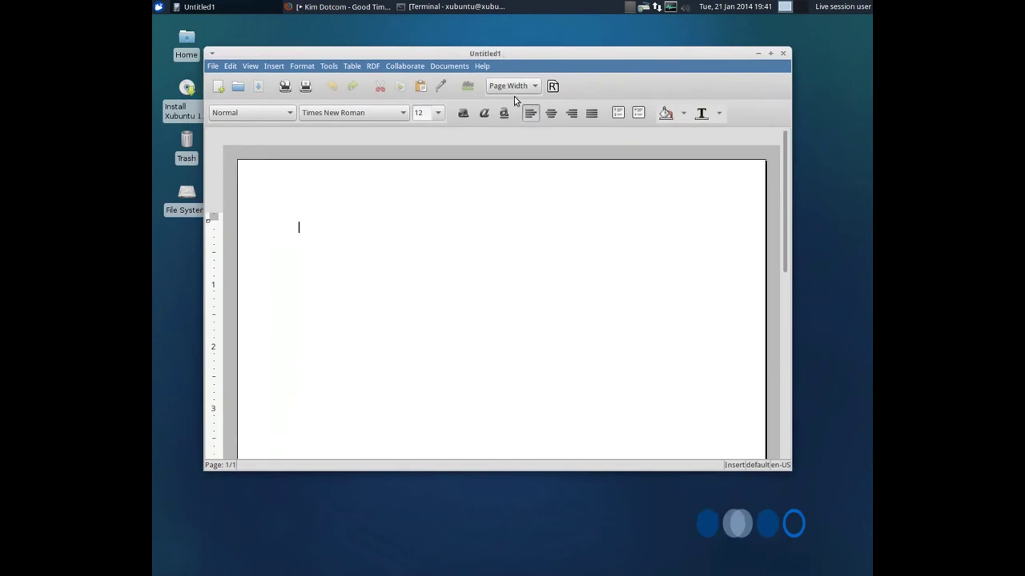
# Open AbiWord's About information, check the program name and version, and close the dialog
pyautogui.click(483, 66)
pyautogui.click(498, 152)
pyautogui.moveTo(507, 272); pyautogui.dragTo(565, 277)
pyautogui.click(541, 272)
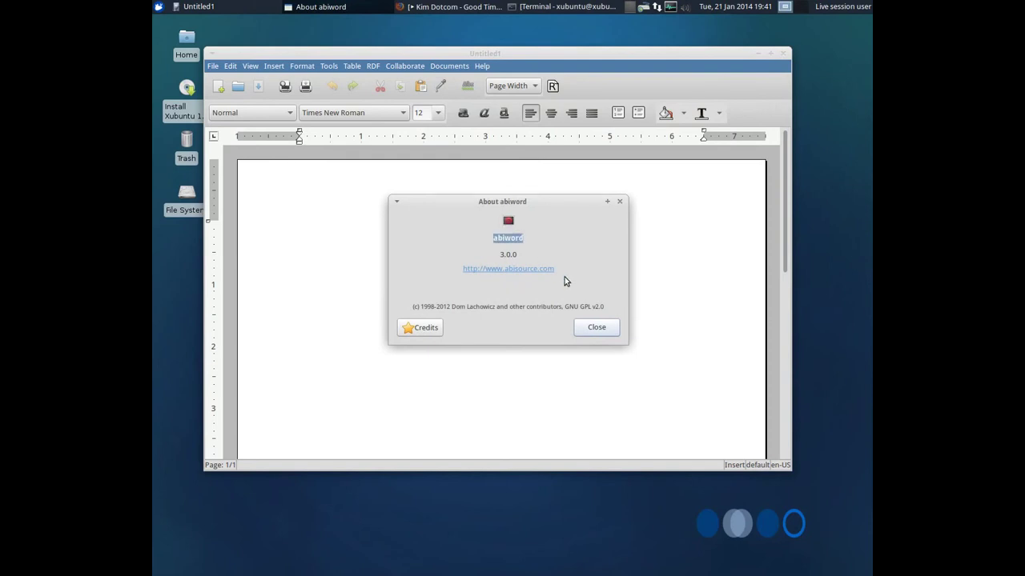
pyautogui.click(596, 331)
# Open the About GNOME Office web page from AbiWord's help and minimize the browser window
pyautogui.click(392, 65)
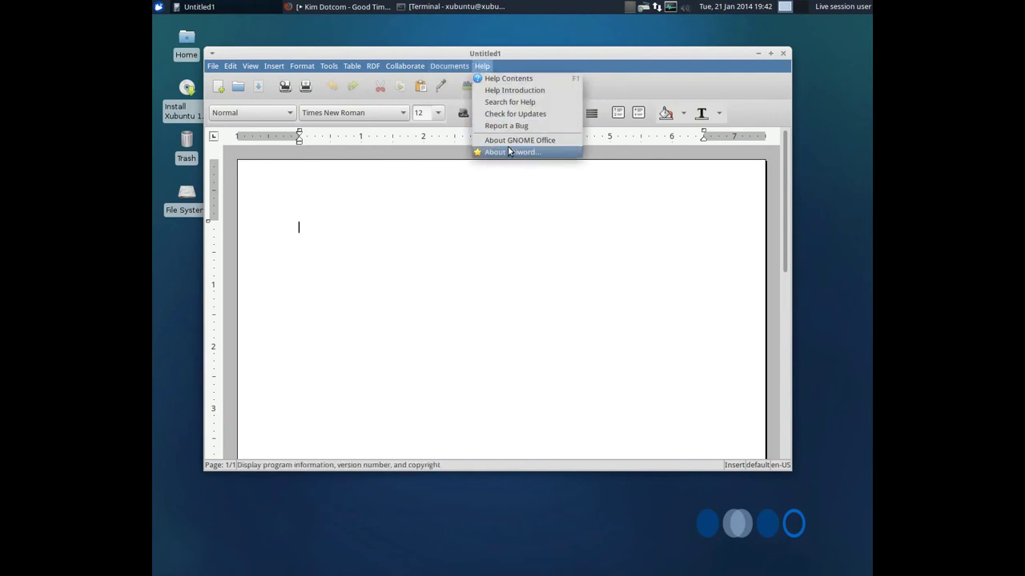
pyautogui.click(508, 150)
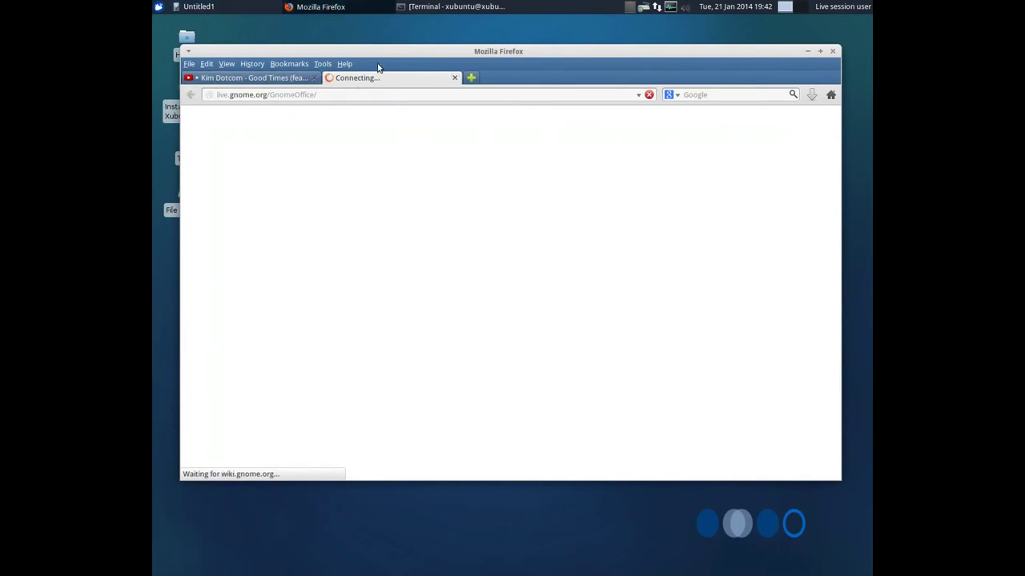
pyautogui.moveTo(373, 48); pyautogui.dragTo(376, 49)
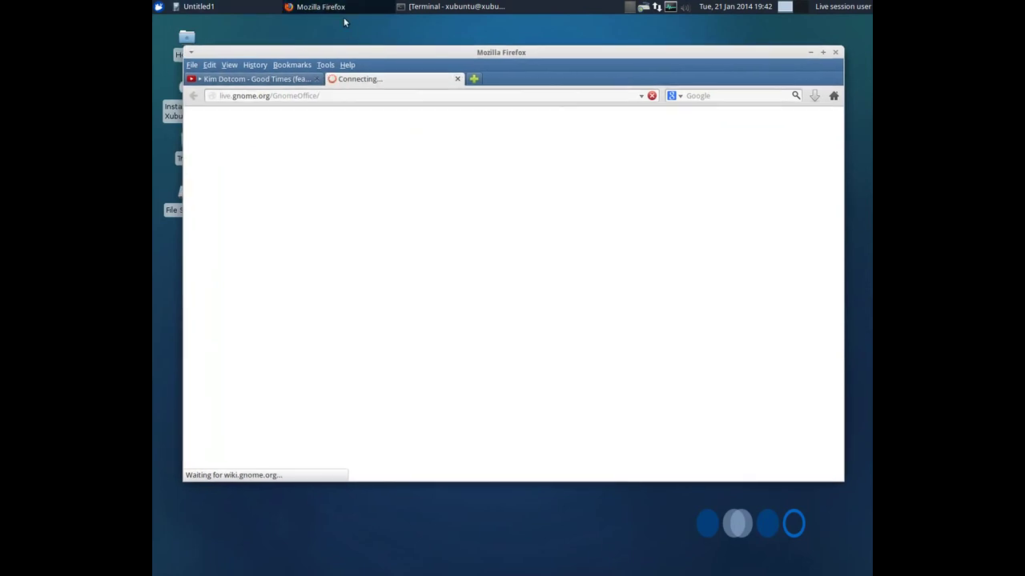
pyautogui.click(341, 10)
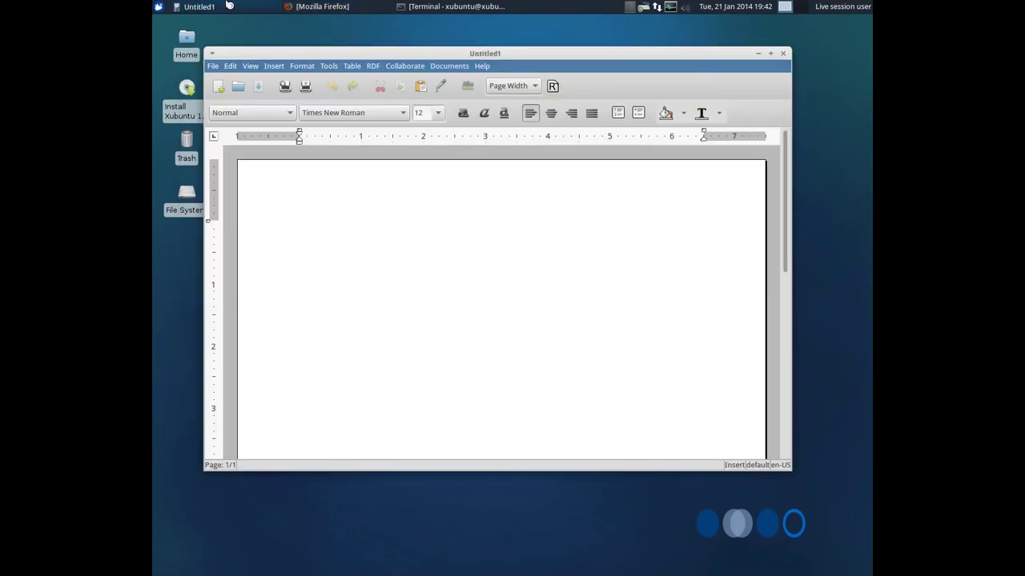
# Close AbiWord, and close the GNOME Office page in Firefox before minimizing the browser
pyautogui.click(782, 53)
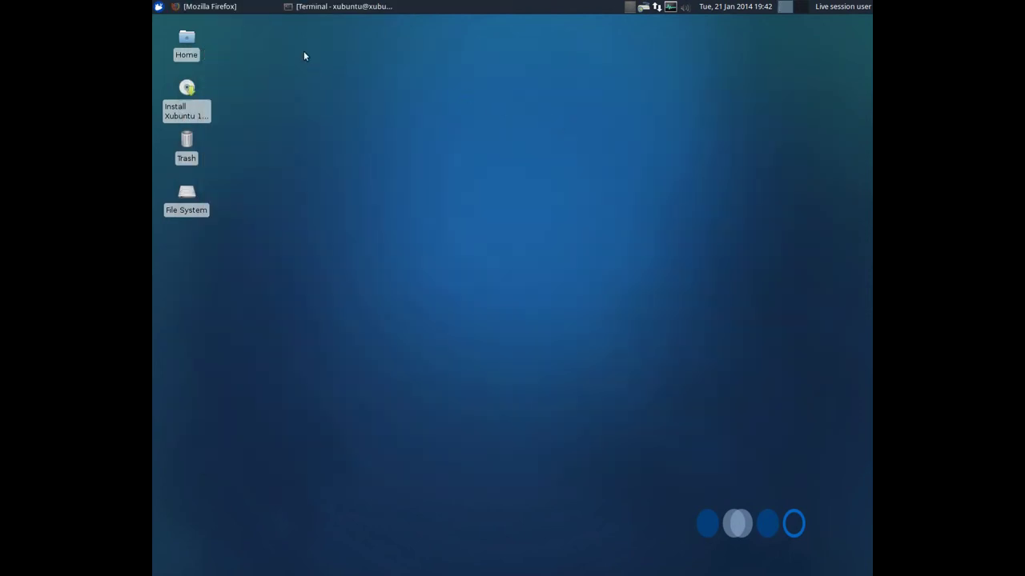
pyautogui.click(156, 5)
pyautogui.click(250, 7)
pyautogui.click(250, 7)
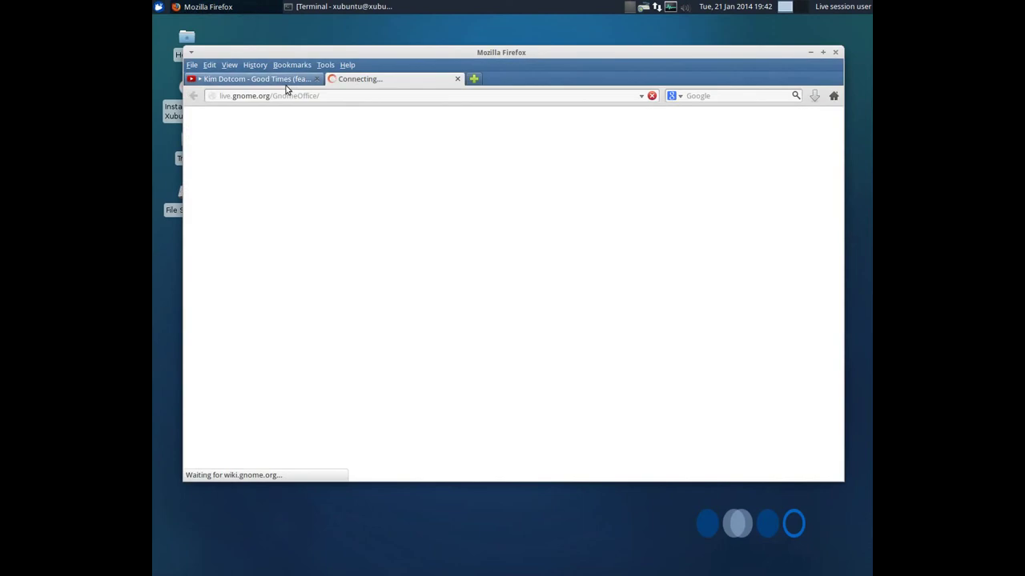
pyautogui.click(457, 79)
pyautogui.click(224, 7)
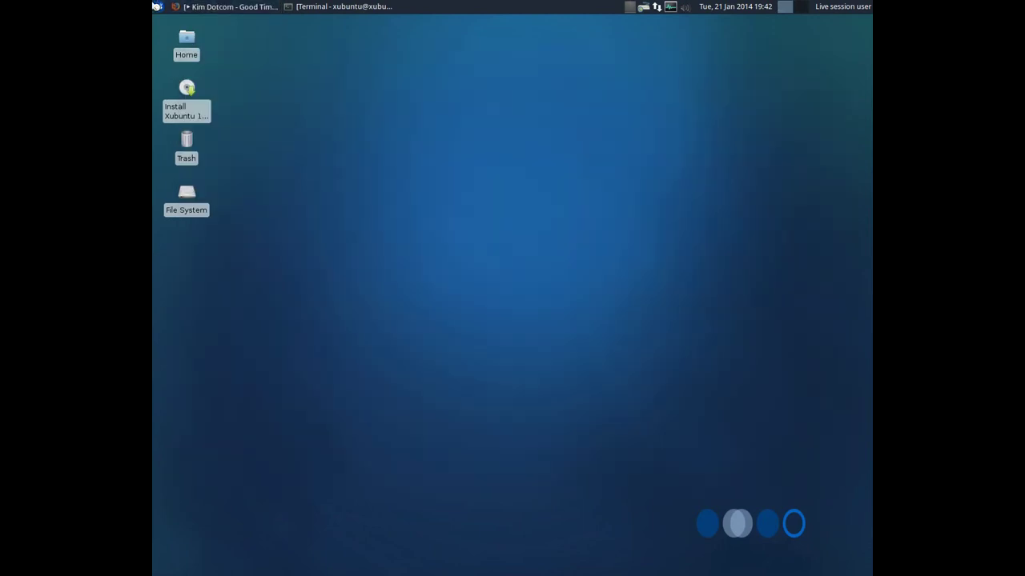
# Launch Archive Manager from the Accessories applications and close the Terminal window that is still running
pyautogui.click(158, 6)
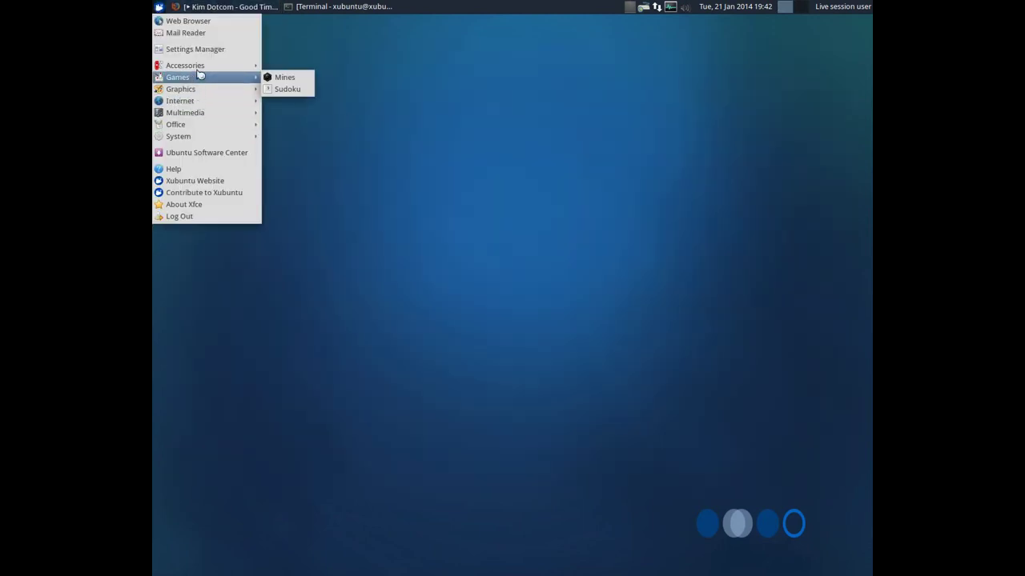
pyautogui.moveTo(199, 70)
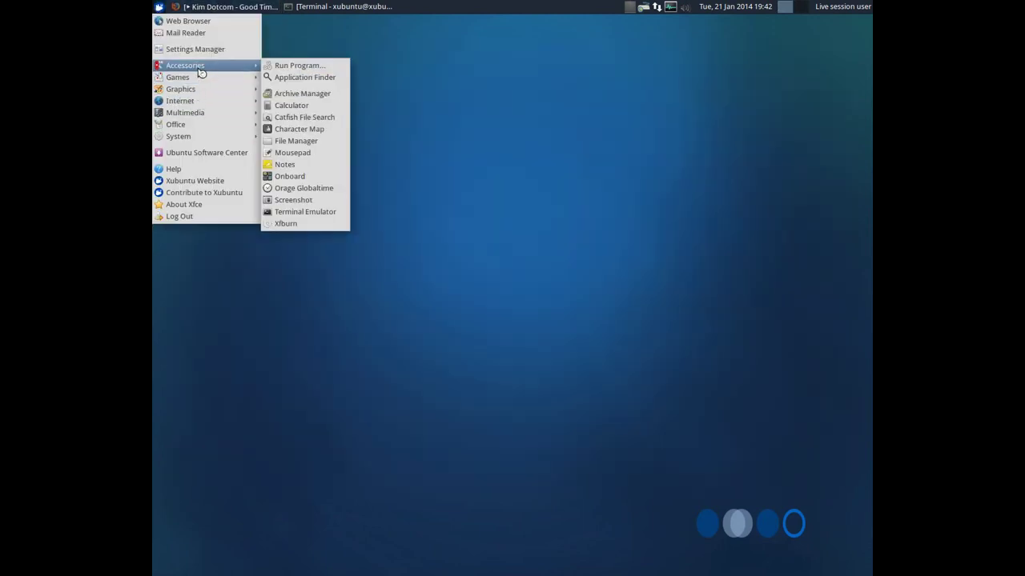
pyautogui.click(327, 101)
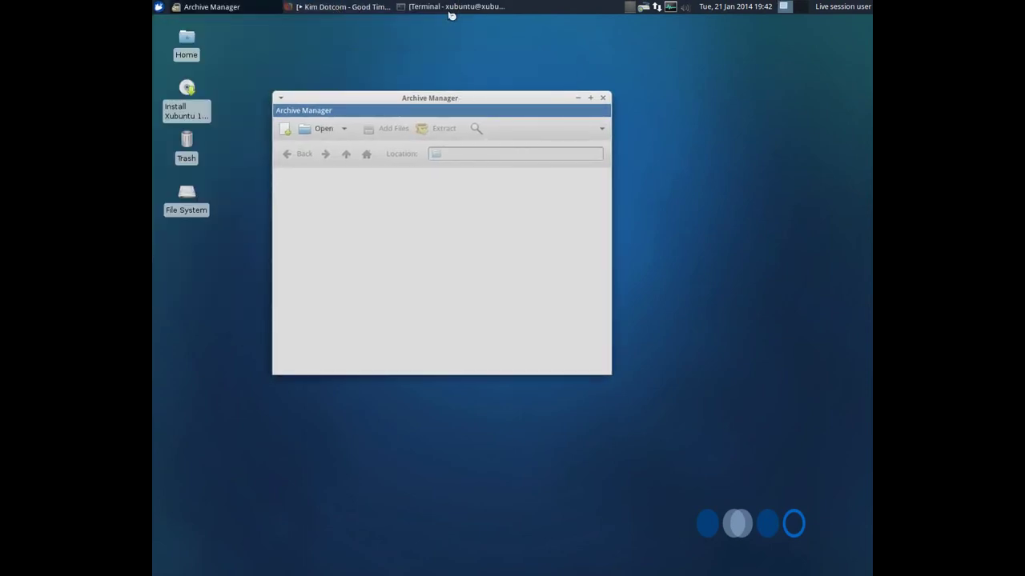
pyautogui.click(453, 6)
pyautogui.click(662, 138)
# Enlarge and reposition the Archive Manager window near the middle of the desktop, and close the program
pyautogui.moveTo(445, 98); pyautogui.dragTo(464, 103)
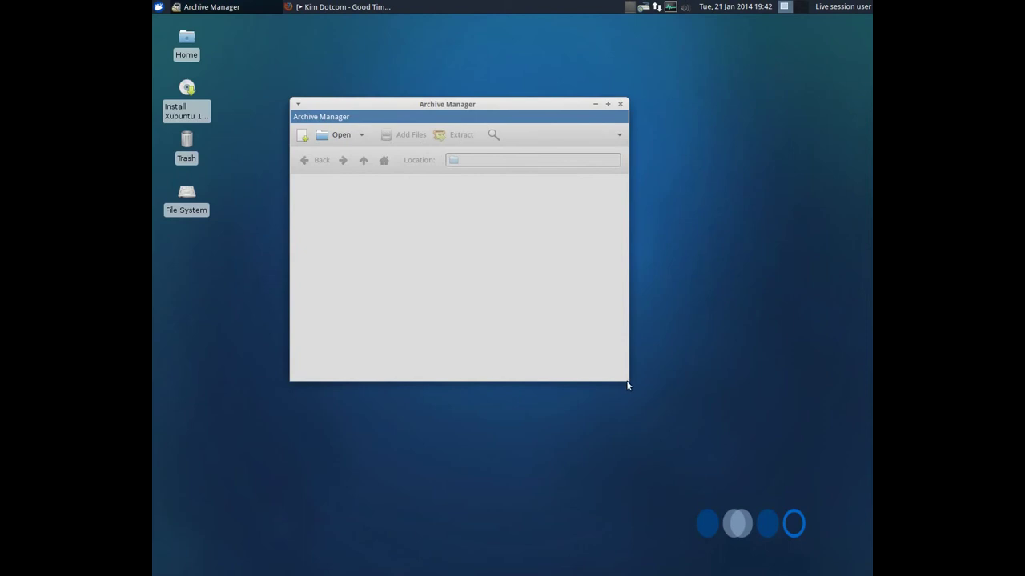
pyautogui.moveTo(624, 376); pyautogui.dragTo(782, 425)
pyautogui.moveTo(492, 102); pyautogui.dragTo(469, 94)
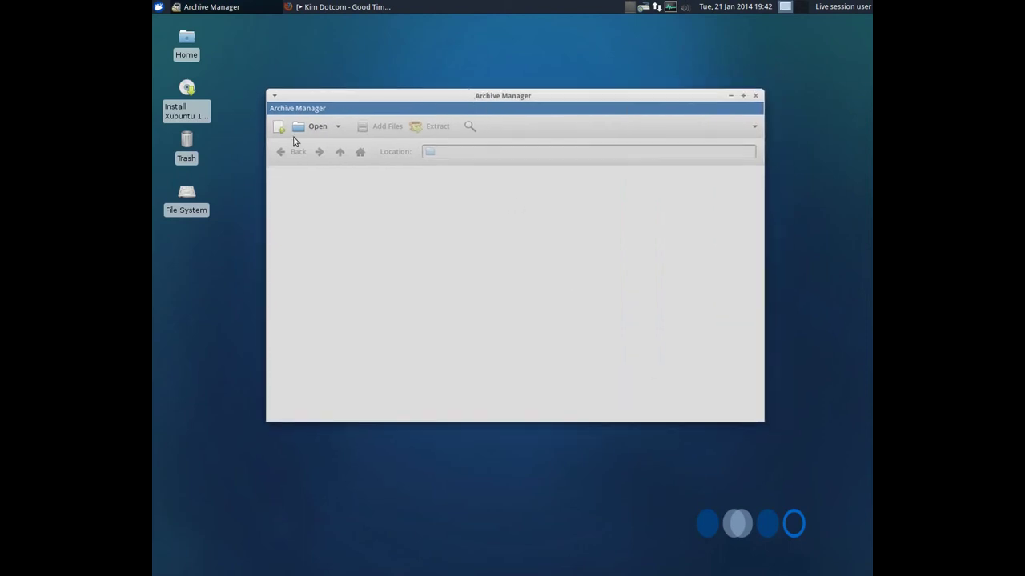
pyautogui.click(751, 129)
pyautogui.click(748, 206)
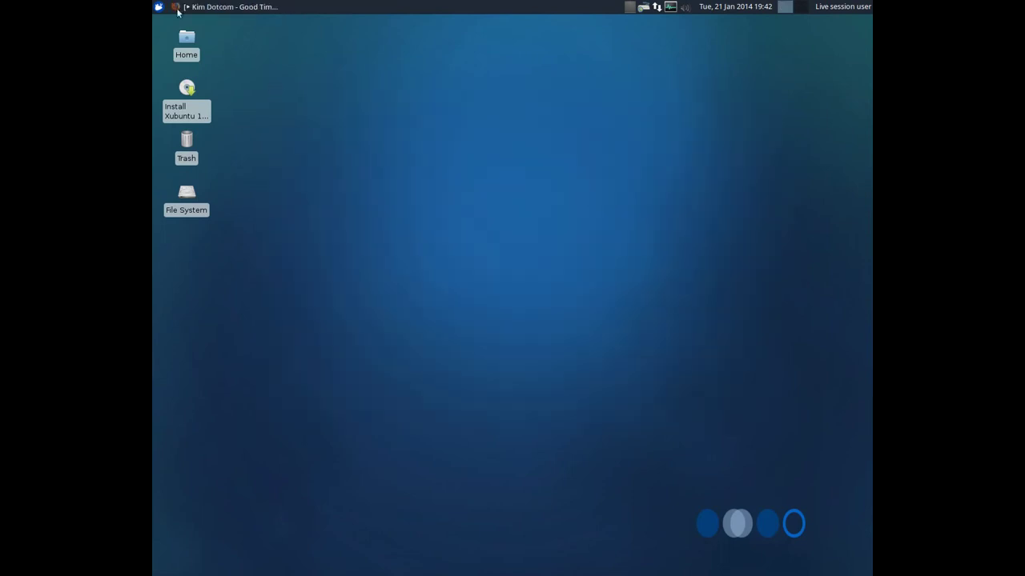
# Launch the Calculator from the Accessories applications and view its About information
pyautogui.click(157, 6)
pyautogui.moveTo(204, 64)
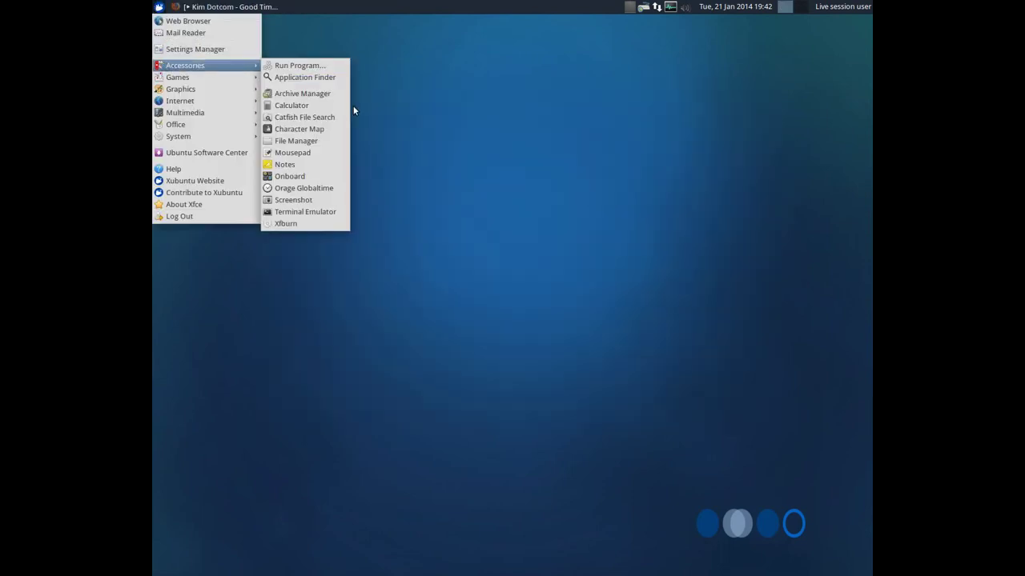
pyautogui.click(297, 108)
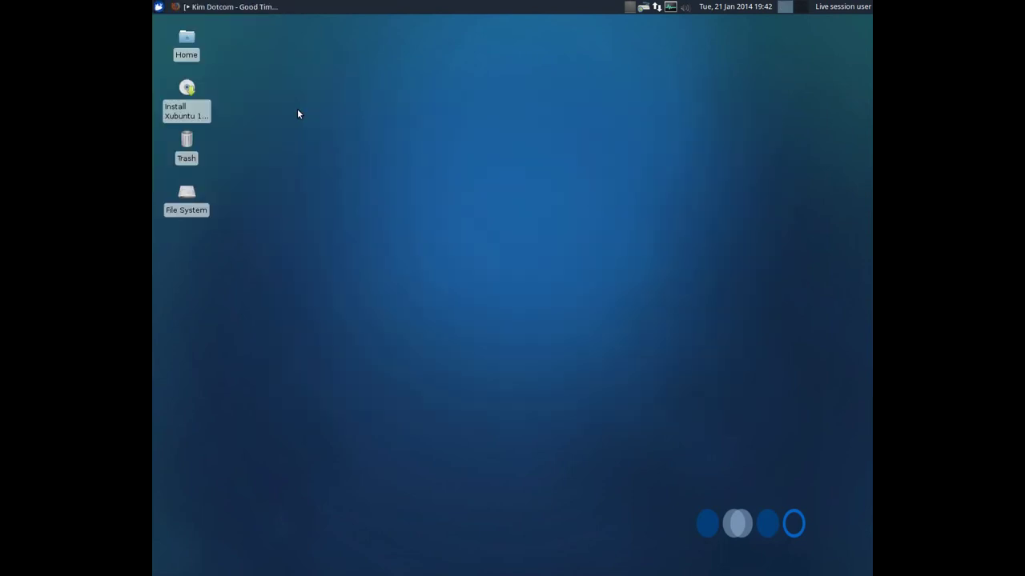
pyautogui.click(468, 219)
pyautogui.click(477, 243)
pyautogui.moveTo(485, 271); pyautogui.dragTo(563, 313)
# Calculate 52 × 65 in the Calculator and close the program
pyautogui.click(459, 302)
pyautogui.click(459, 320)
pyautogui.click(506, 308)
pyautogui.click(487, 303)
pyautogui.click(459, 302)
pyautogui.click(564, 344)
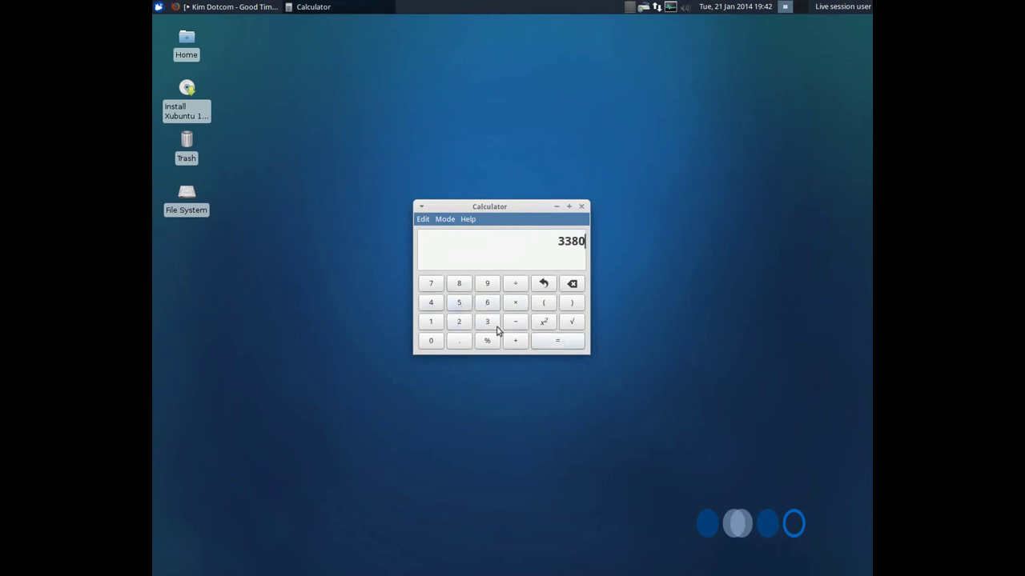
pyautogui.click(581, 207)
# Launch Notes from the Accessories applications, move the note up on the desktop, and hide and reshow it
pyautogui.click(158, 6)
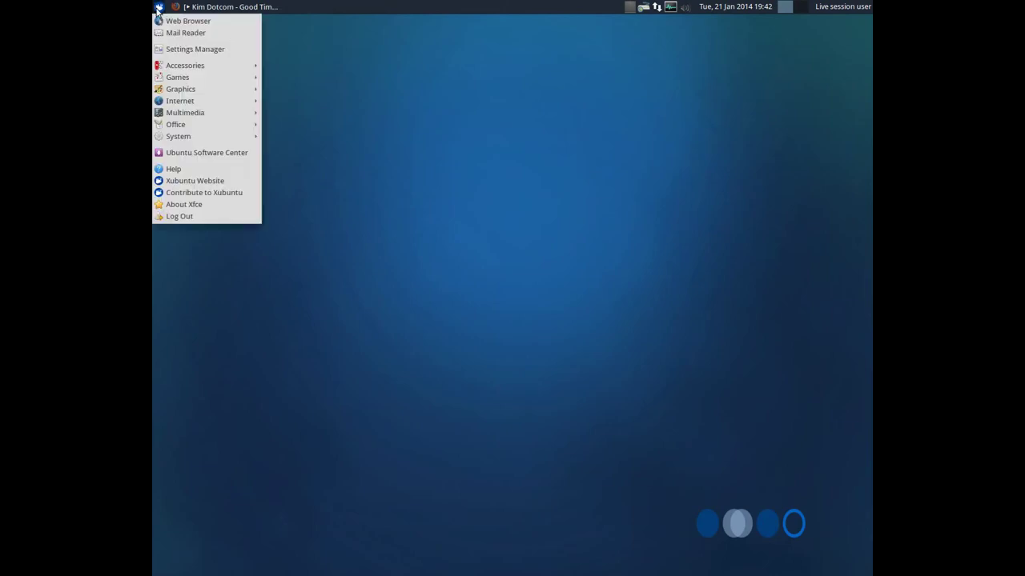
pyautogui.moveTo(181, 66)
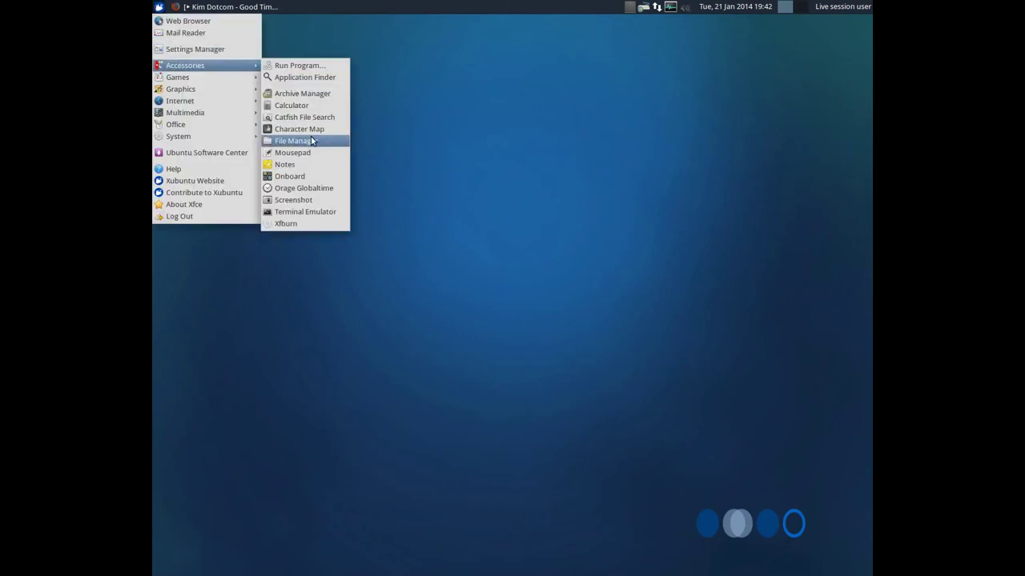
pyautogui.click(311, 164)
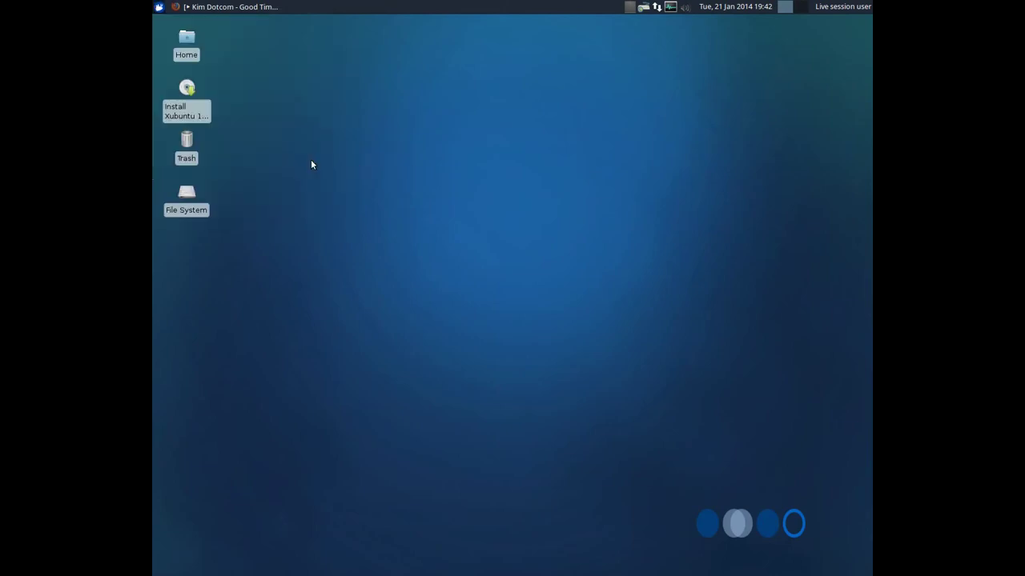
pyautogui.moveTo(520, 195); pyautogui.dragTo(453, 154)
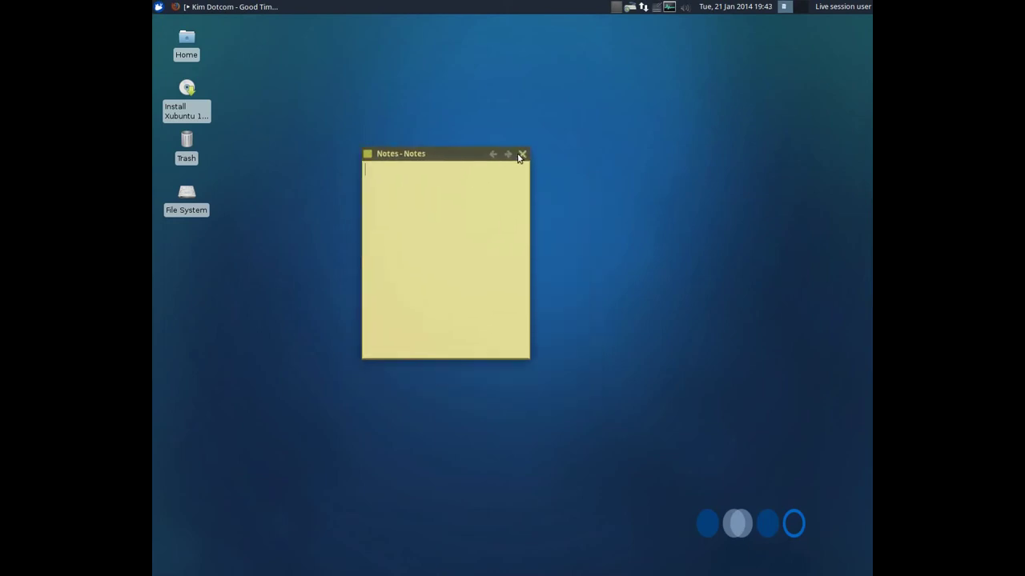
pyautogui.click(522, 156)
pyautogui.click(655, 8)
# Place the note in the desktop's upper-right corner, make it wide and short, and write "Xubuntu 14.04" in it
pyautogui.moveTo(441, 164); pyautogui.dragTo(681, 31)
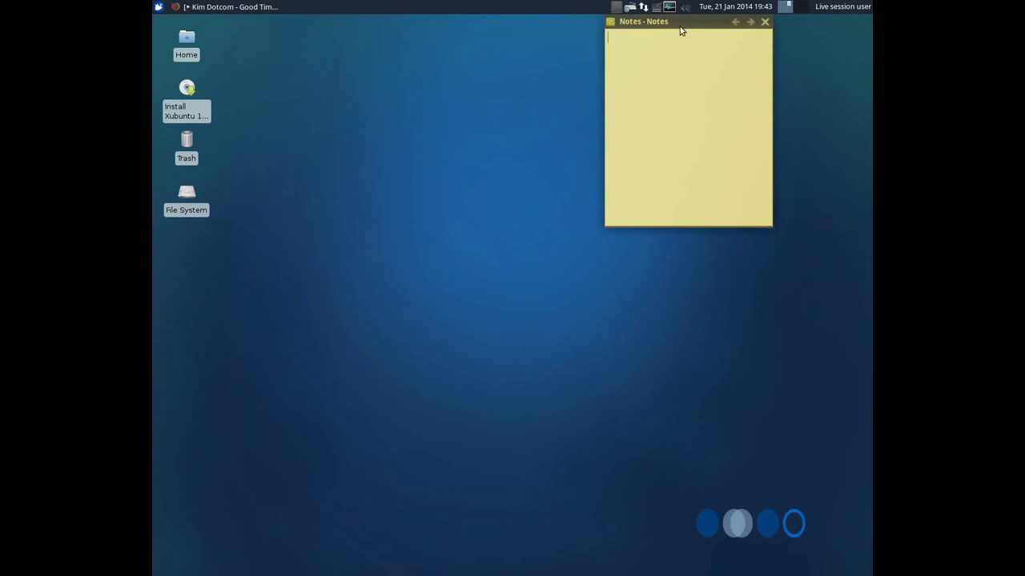
pyautogui.moveTo(766, 219); pyautogui.dragTo(870, 74)
pyautogui.write('Xubuntu 14.04')
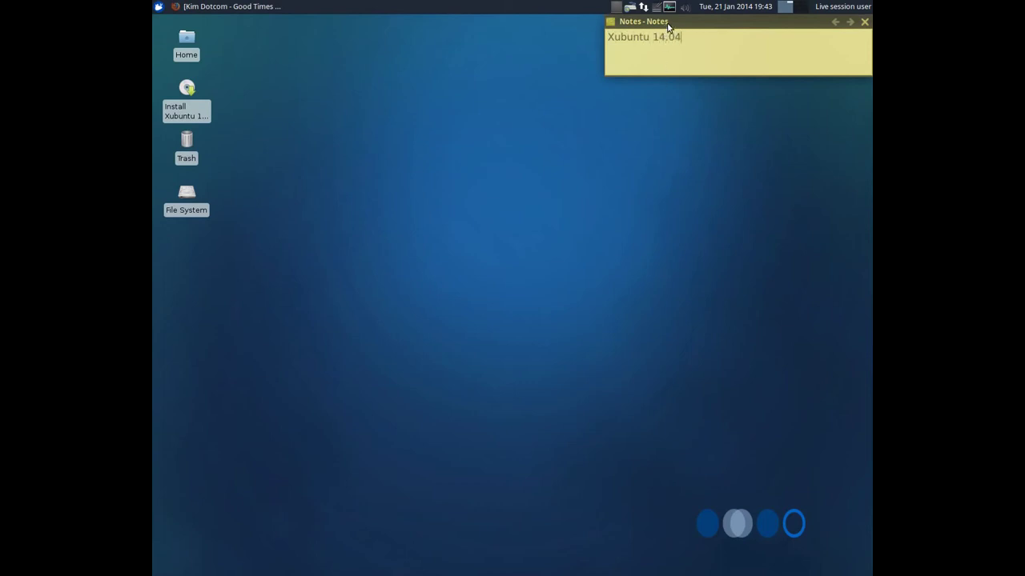
pyautogui.moveTo(665, 26)
pyautogui.mouseDown()
pyautogui.moveTo(653, 27)
pyautogui.moveTo(672, 25)
pyautogui.mouseUp()
pyautogui.click(656, 9)
pyautogui.click(655, 8)
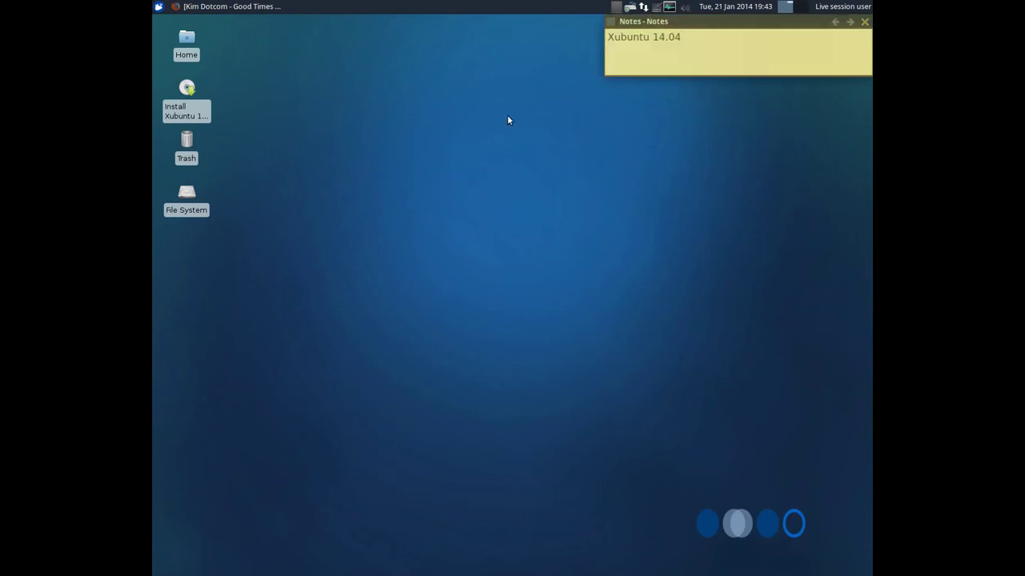
# Launch the Screenshot tool from the Accessories applications and move its window toward the upper middle of the desktop
pyautogui.click(156, 5)
pyautogui.moveTo(175, 65)
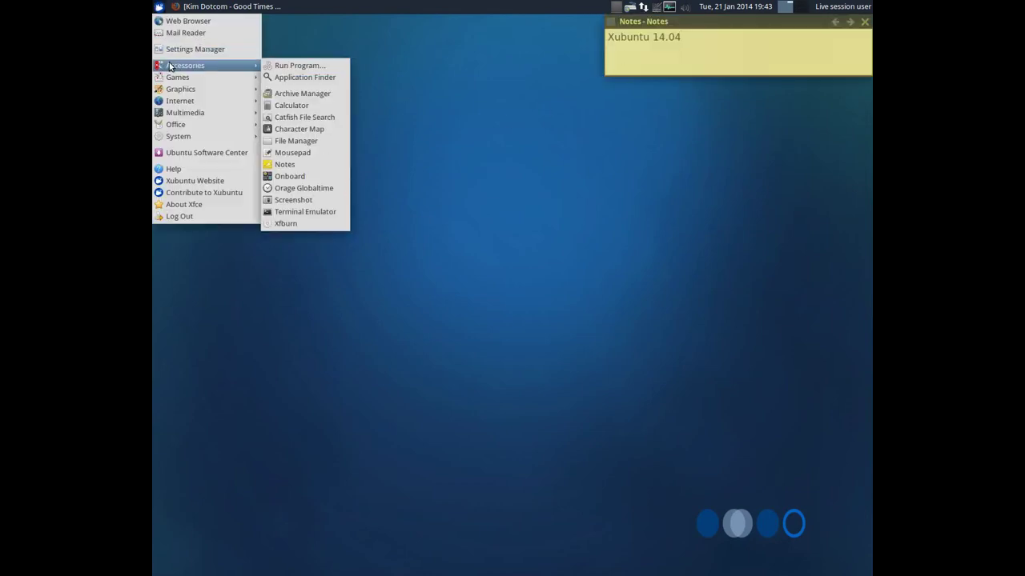
pyautogui.click(308, 200)
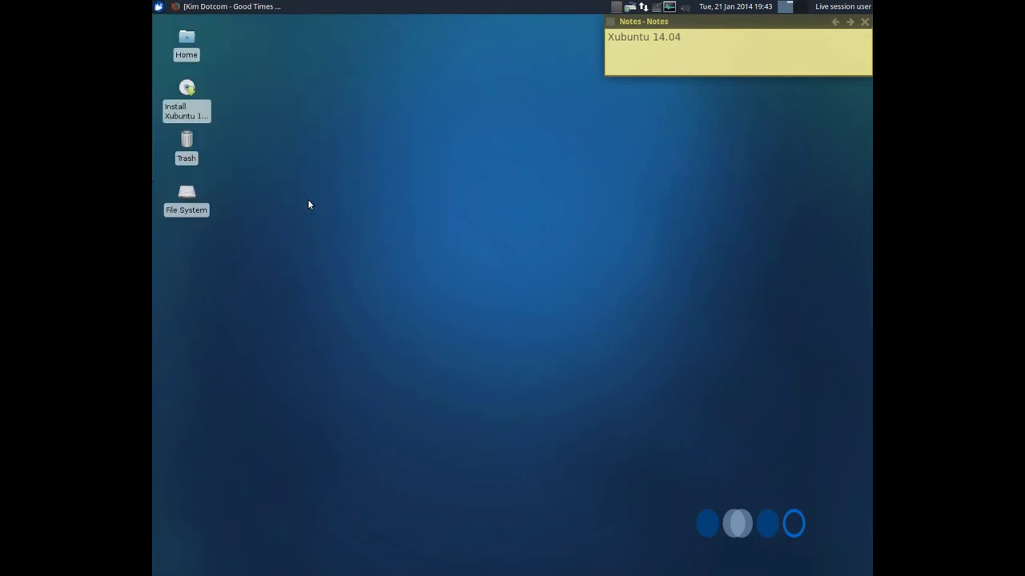
pyautogui.moveTo(496, 224); pyautogui.dragTo(456, 145)
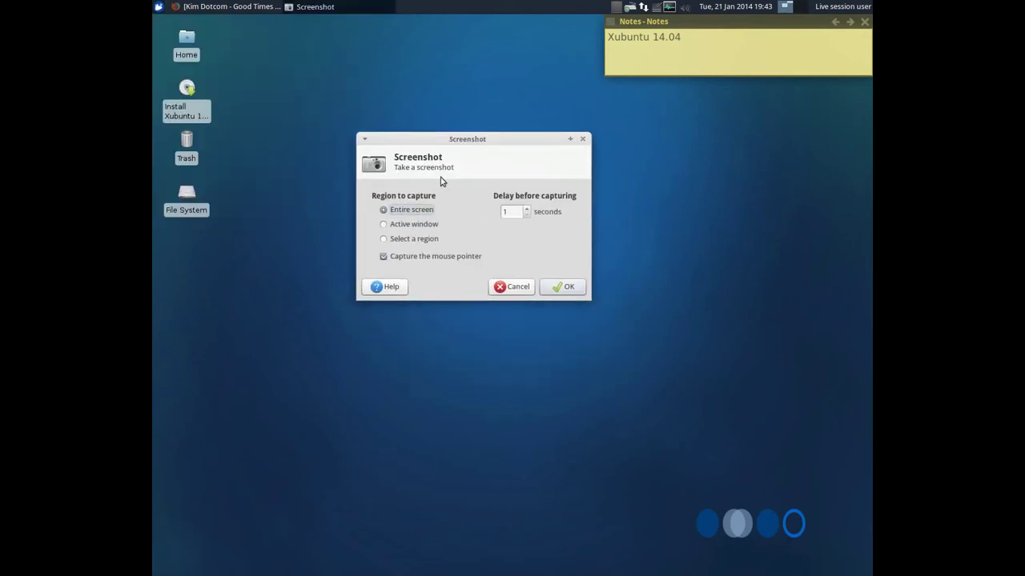
# Try the Screenshot tool's region options and a 3-second delay with the entire screen selected, and dismiss the tool without capturing
pyautogui.click(382, 239)
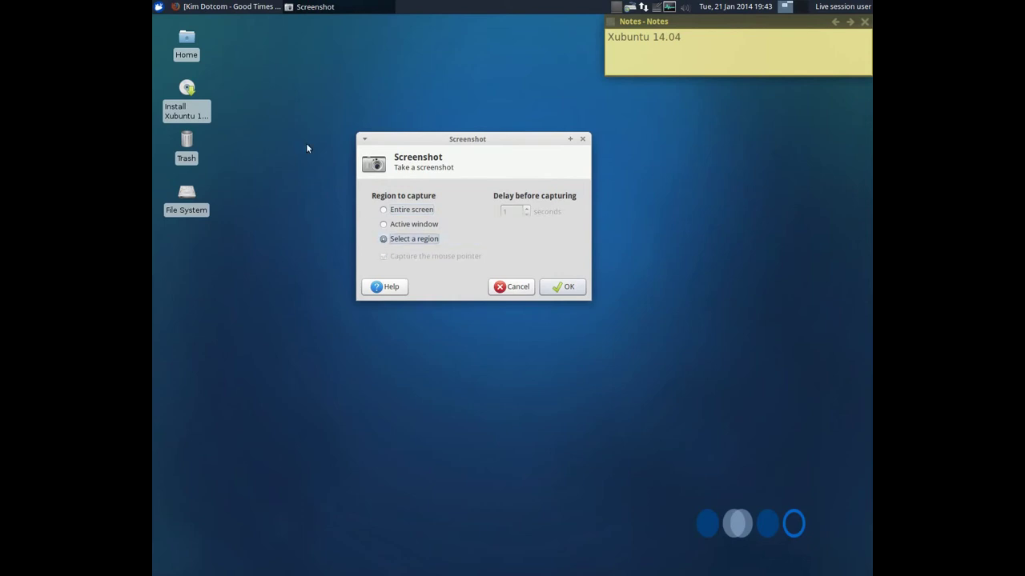
pyautogui.click(417, 227)
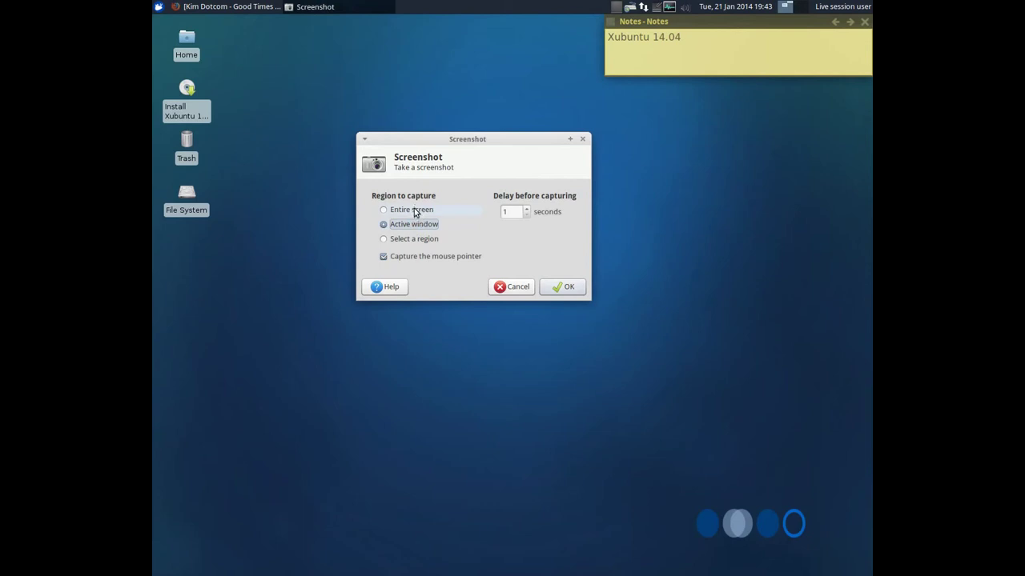
pyautogui.click(523, 209)
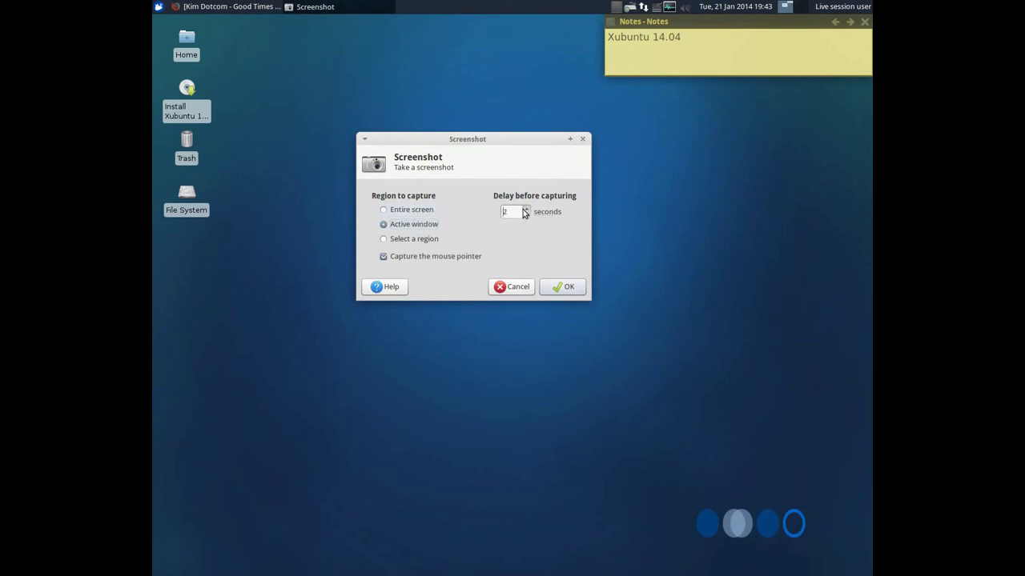
pyautogui.click(413, 212)
pyautogui.click(364, 140)
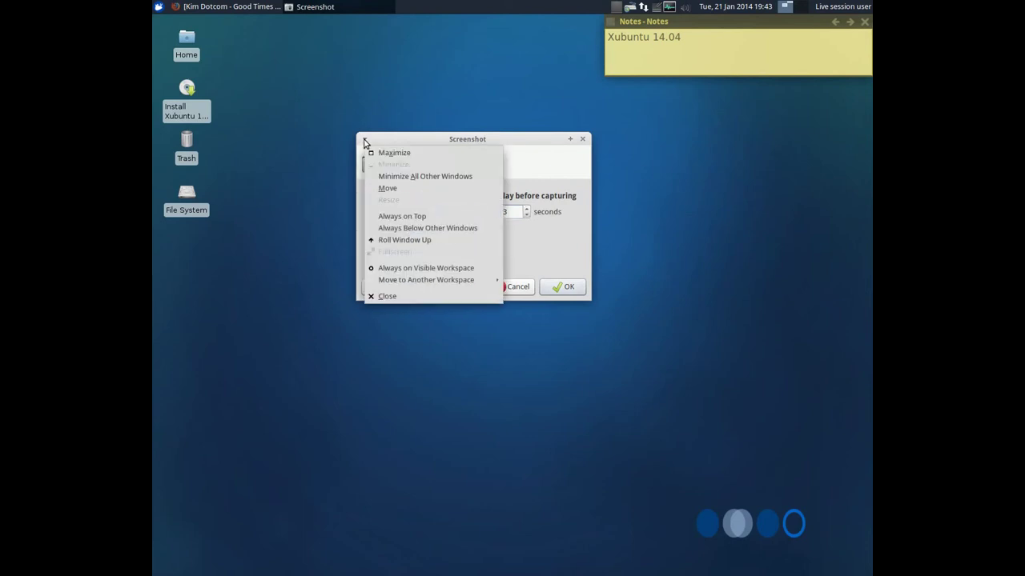
pyautogui.moveTo(471, 141); pyautogui.dragTo(497, 134)
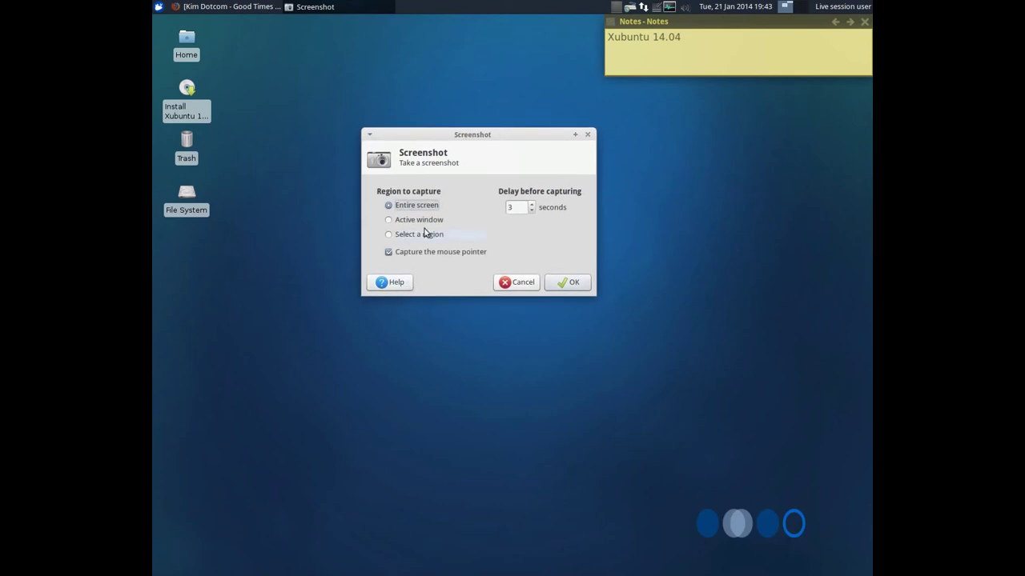
pyautogui.click(522, 283)
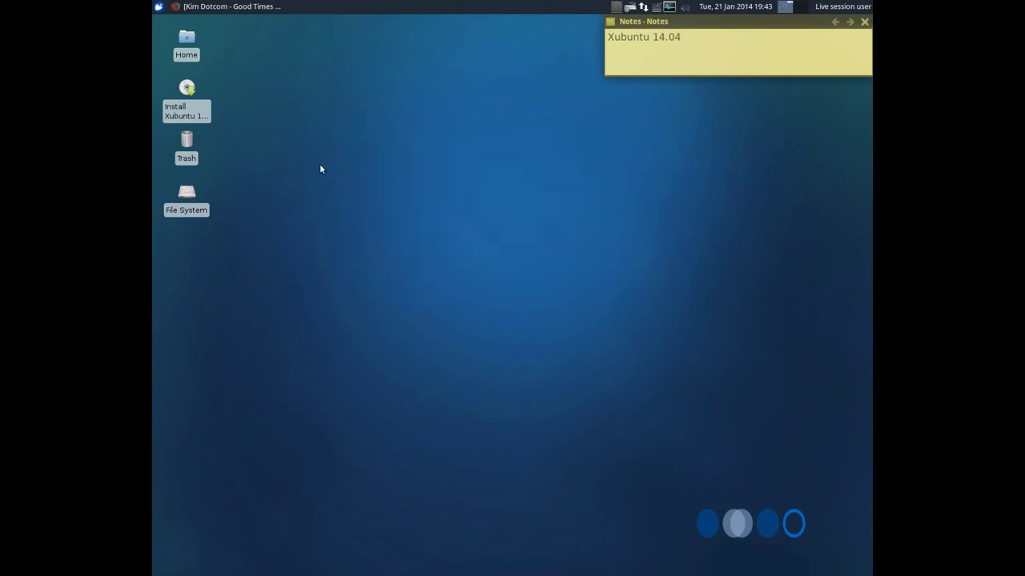
# Restore the Firefox window, replay its YouTube video and minimise the window again
pyautogui.click(157, 7)
pyautogui.click(239, 6)
pyautogui.click(242, 7)
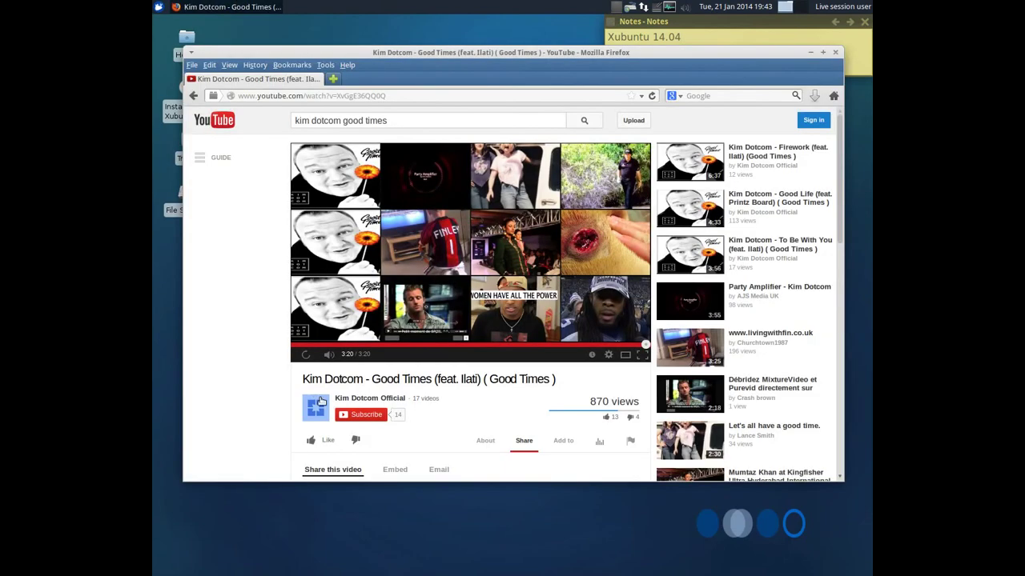
pyautogui.click(254, 11)
# Launch Catfish File Search from the Accessories applications, move its window up the desktop and check the search location choices
pyautogui.click(159, 6)
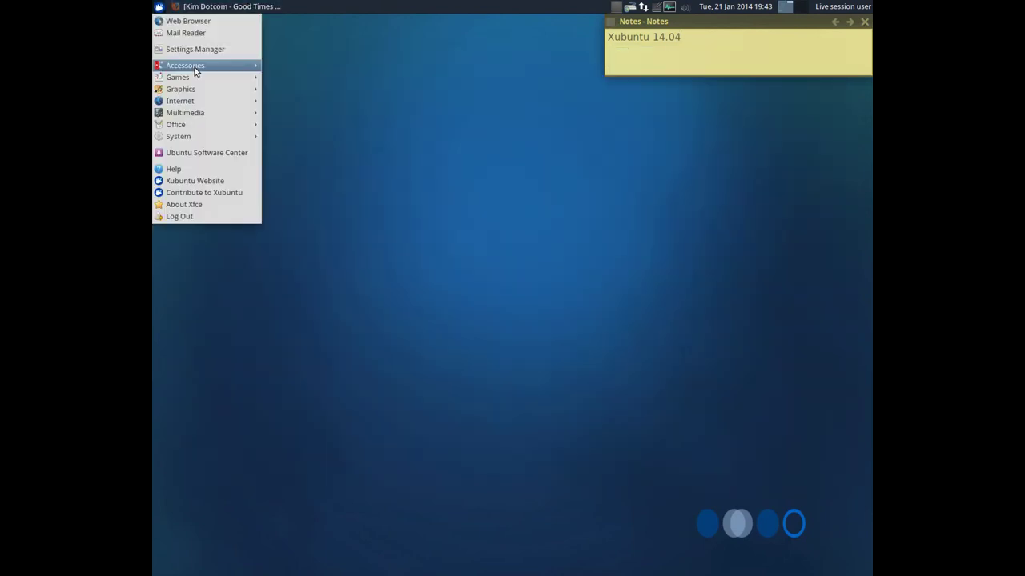
pyautogui.moveTo(200, 65)
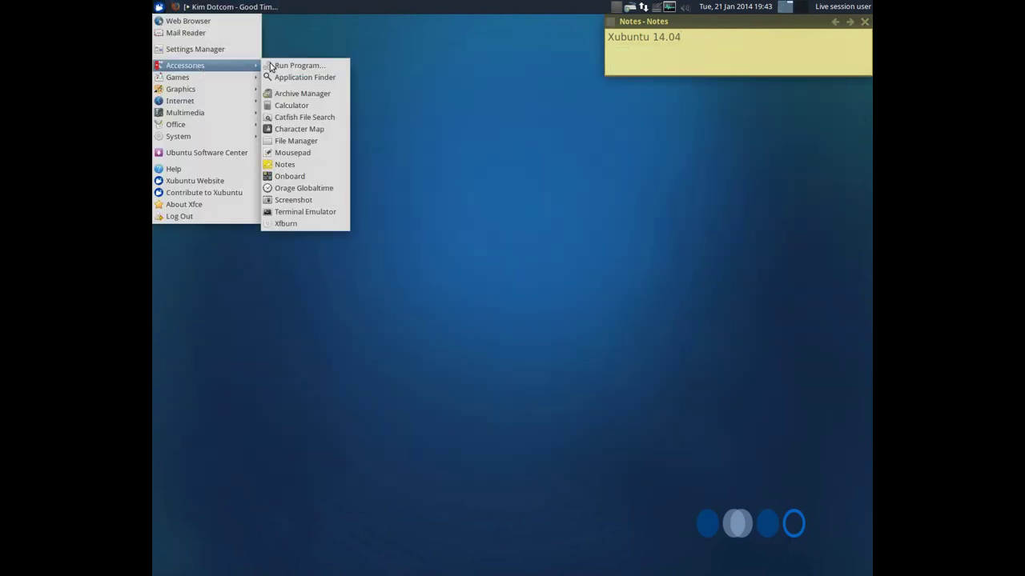
pyautogui.click(321, 120)
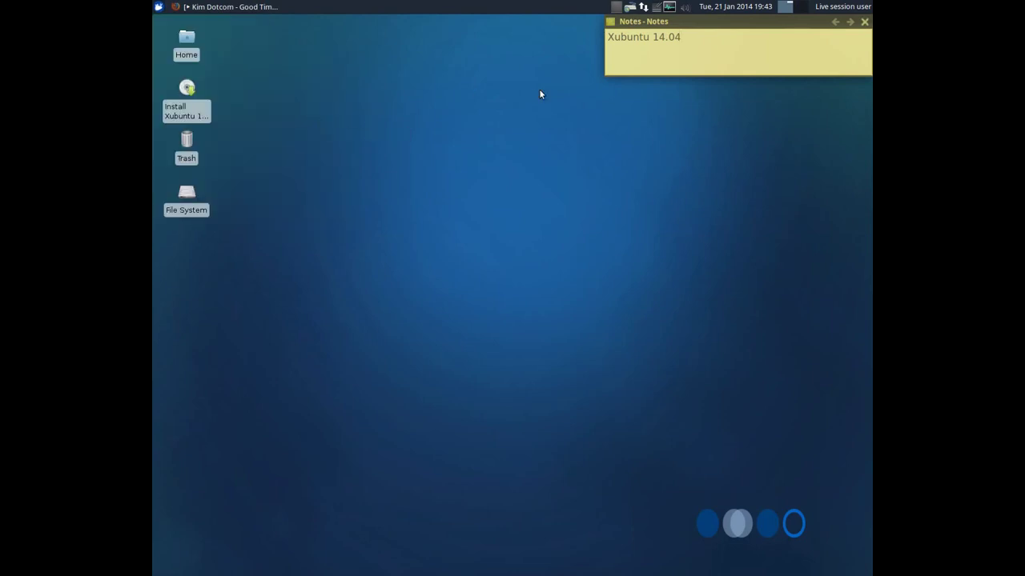
pyautogui.moveTo(502, 182); pyautogui.dragTo(477, 138)
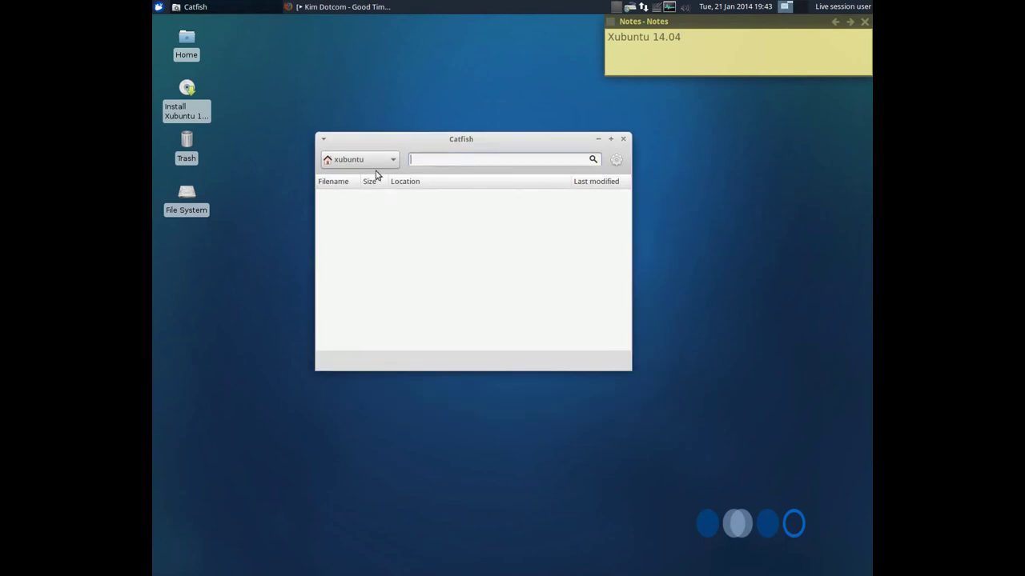
pyautogui.click(374, 164)
pyautogui.click(377, 164)
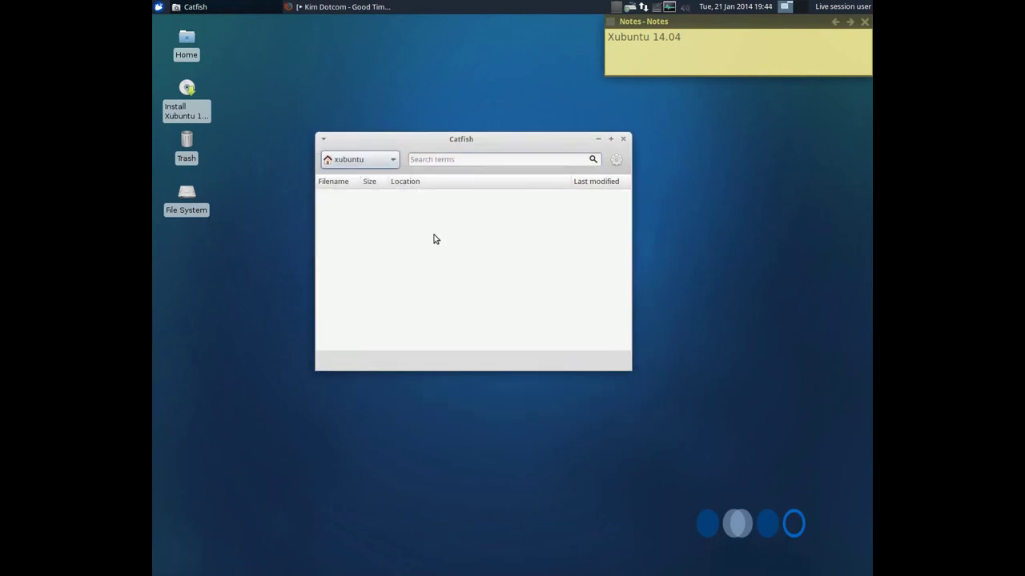
# Examine Catfish's description and copyright lines in its About information, and close the program
pyautogui.click(614, 165)
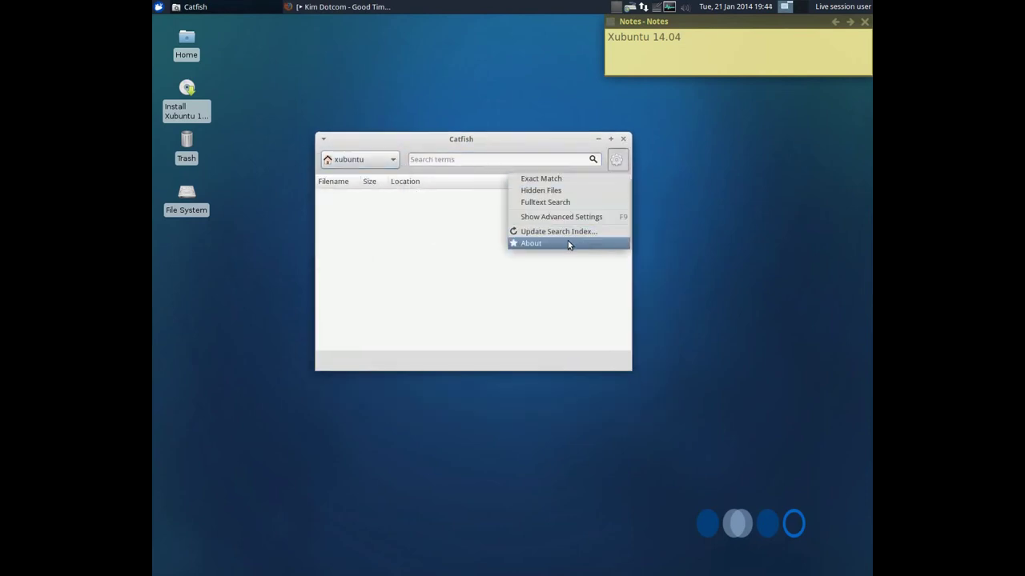
pyautogui.click(568, 240)
pyautogui.moveTo(592, 313)
pyautogui.mouseDown()
pyautogui.moveTo(433, 309)
pyautogui.moveTo(577, 315)
pyautogui.mouseUp()
pyautogui.click(575, 315)
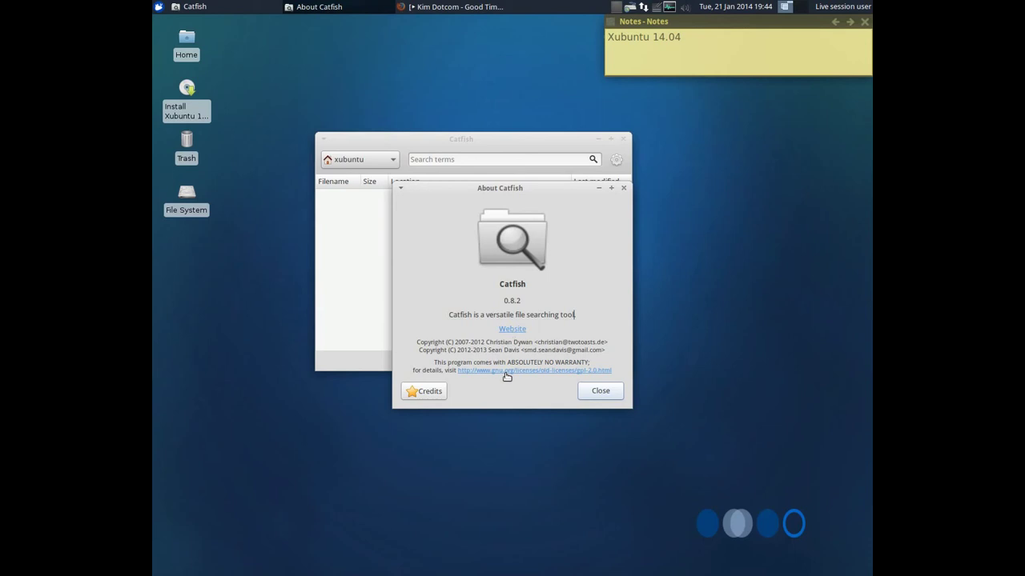
pyautogui.moveTo(491, 346); pyautogui.dragTo(613, 350)
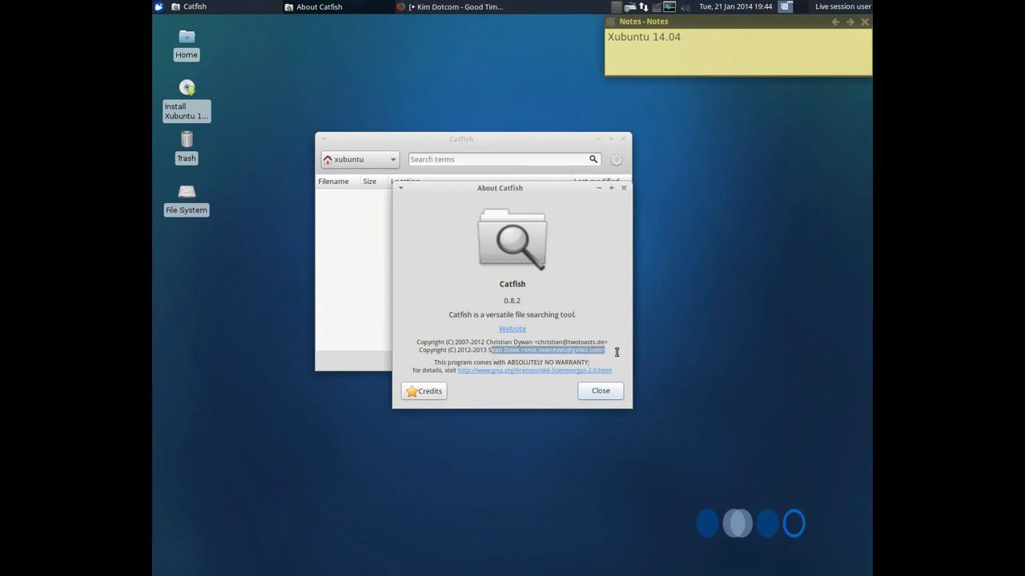
pyautogui.click(601, 390)
pyautogui.click(621, 140)
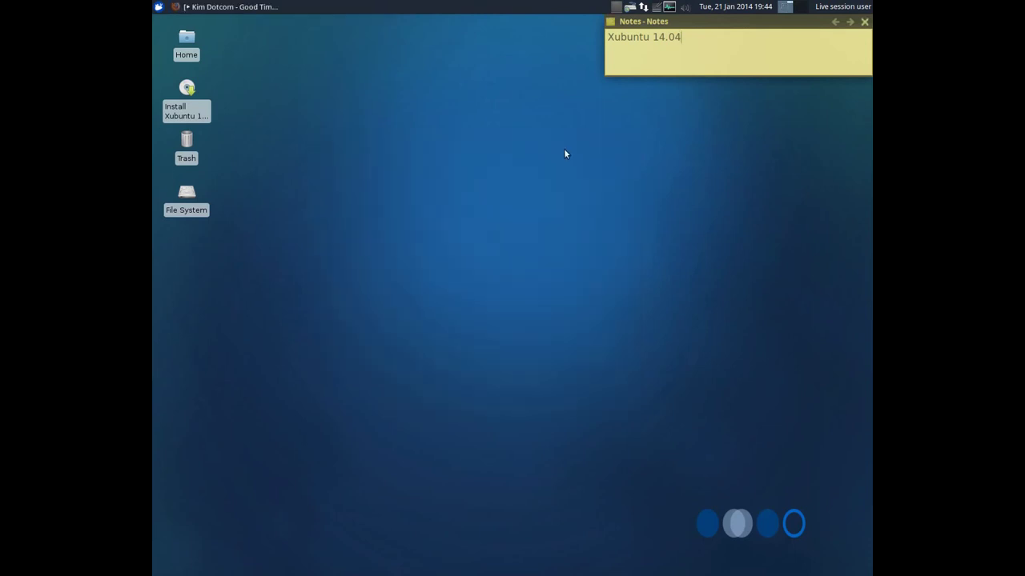
# Launch the Terminal Emulator from the Accessories applications and move its window toward the middle of the desktop
pyautogui.click(155, 5)
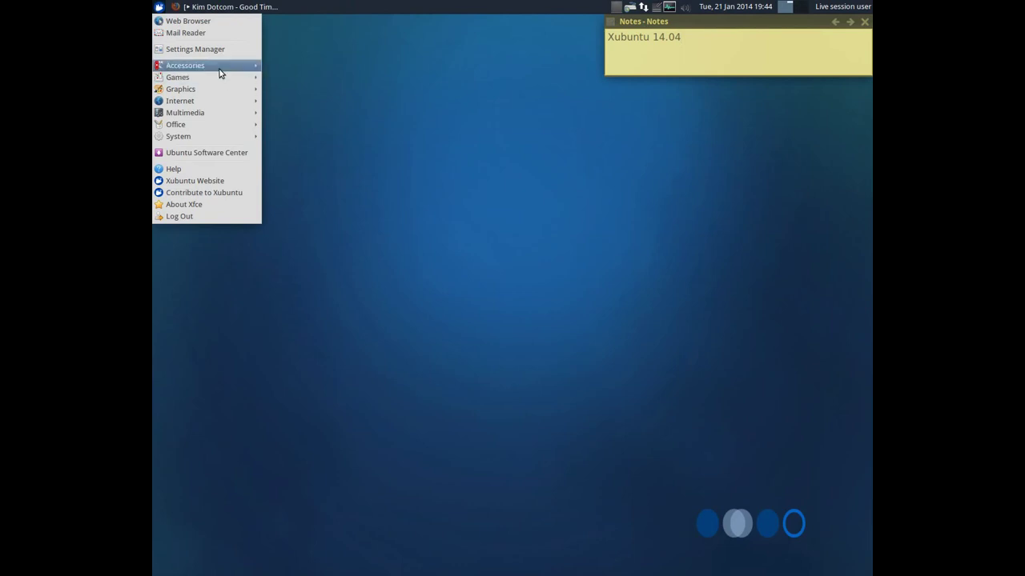
pyautogui.moveTo(222, 65)
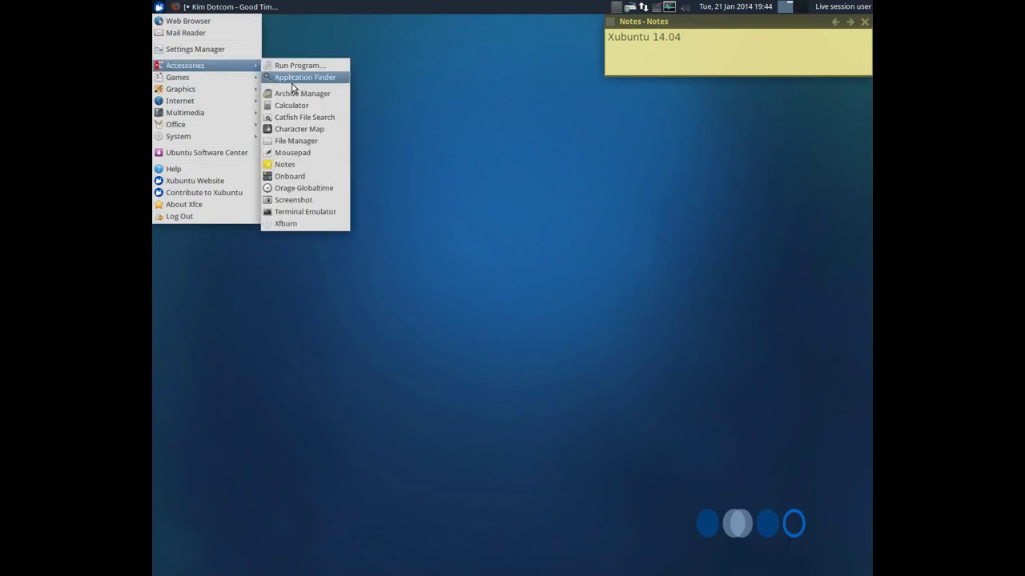
pyautogui.click(328, 212)
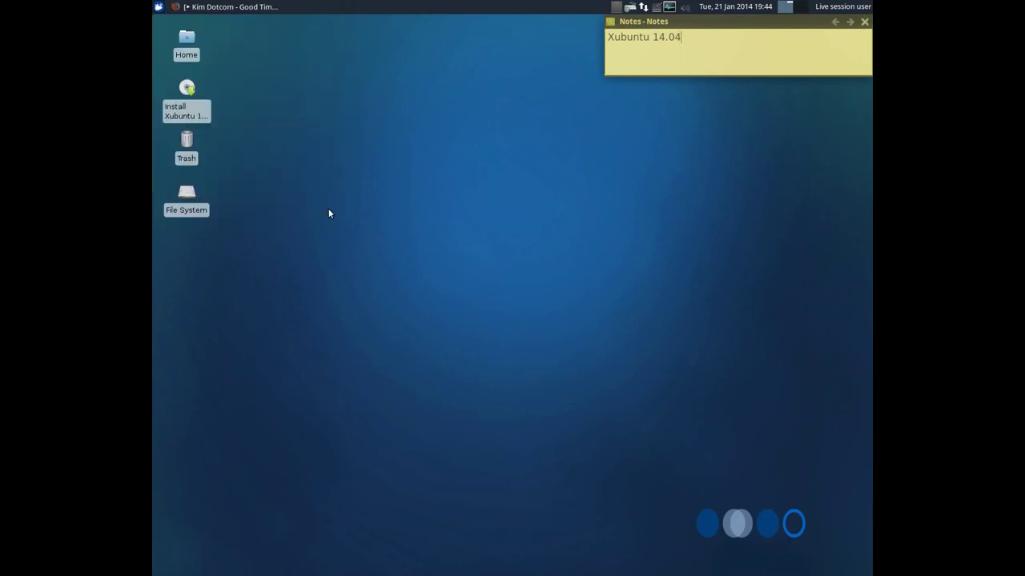
pyautogui.moveTo(350, 30); pyautogui.dragTo(449, 141)
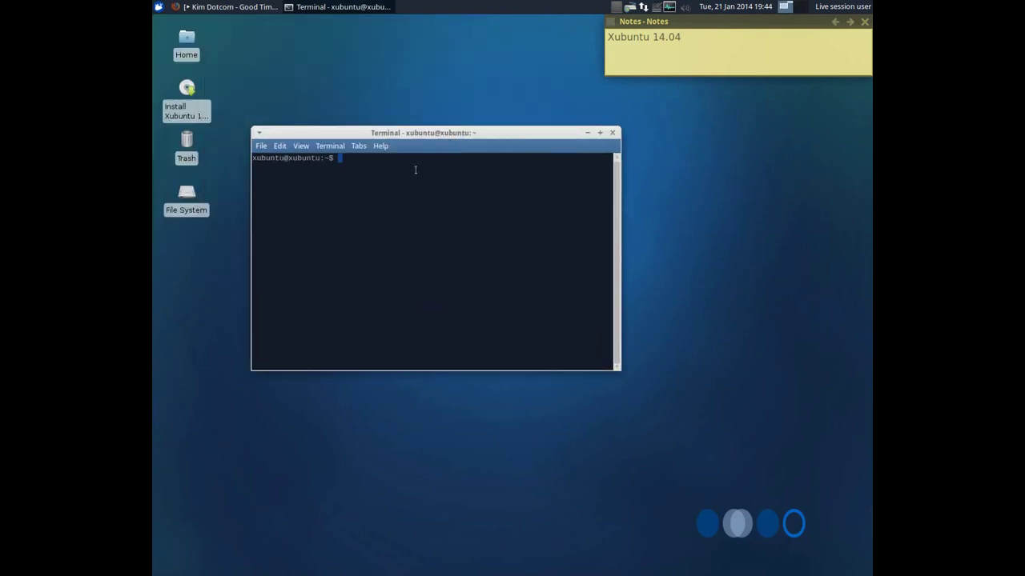
# Check the terminal's version in its About information and close the terminal
pyautogui.click(380, 145)
pyautogui.click(390, 171)
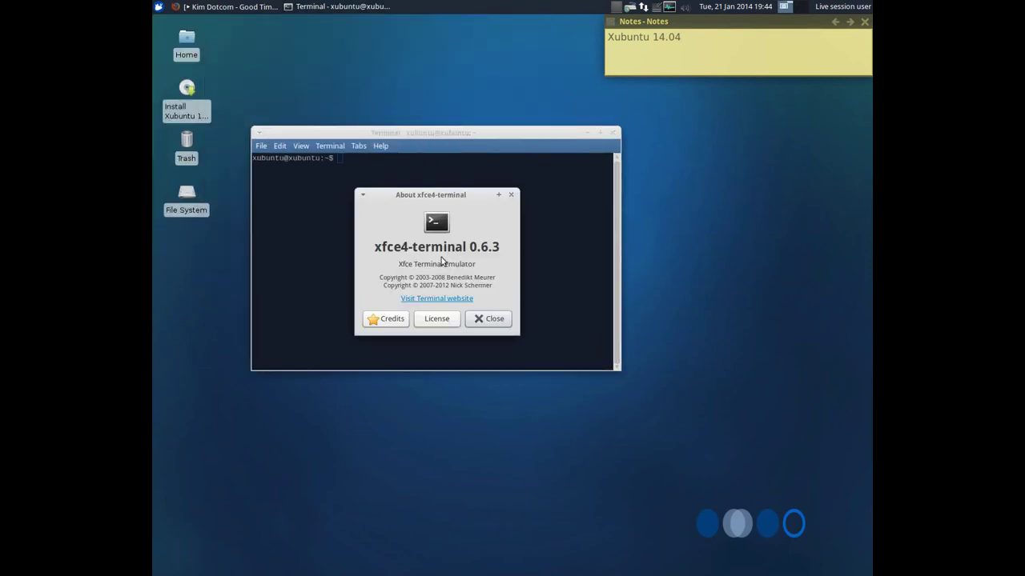
pyautogui.moveTo(431, 250); pyautogui.dragTo(480, 275)
pyautogui.click(510, 194)
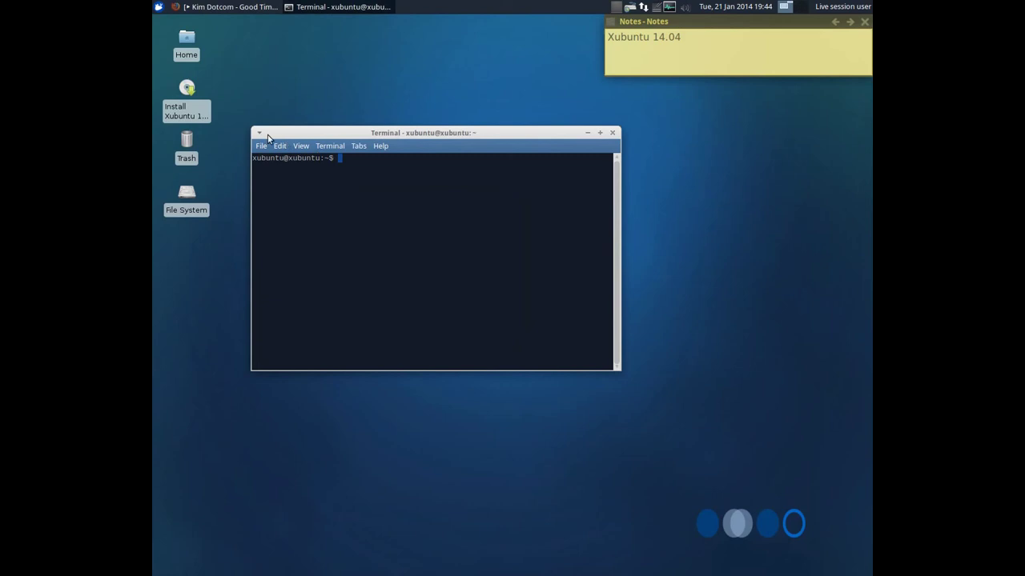
pyautogui.click(614, 133)
# Launch Dictionary from the Office applications
pyautogui.click(158, 6)
pyautogui.moveTo(228, 137)
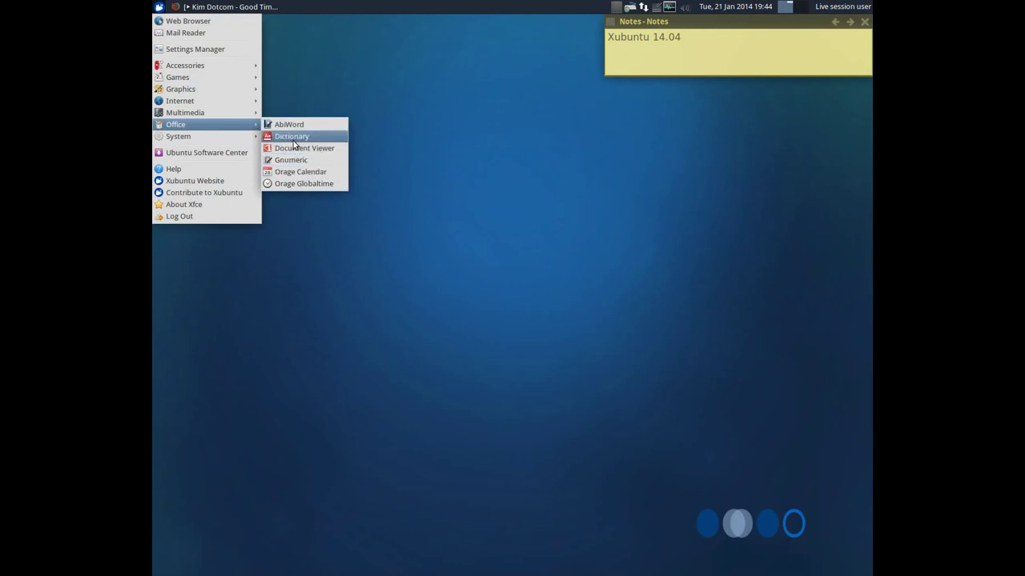
pyautogui.click(292, 137)
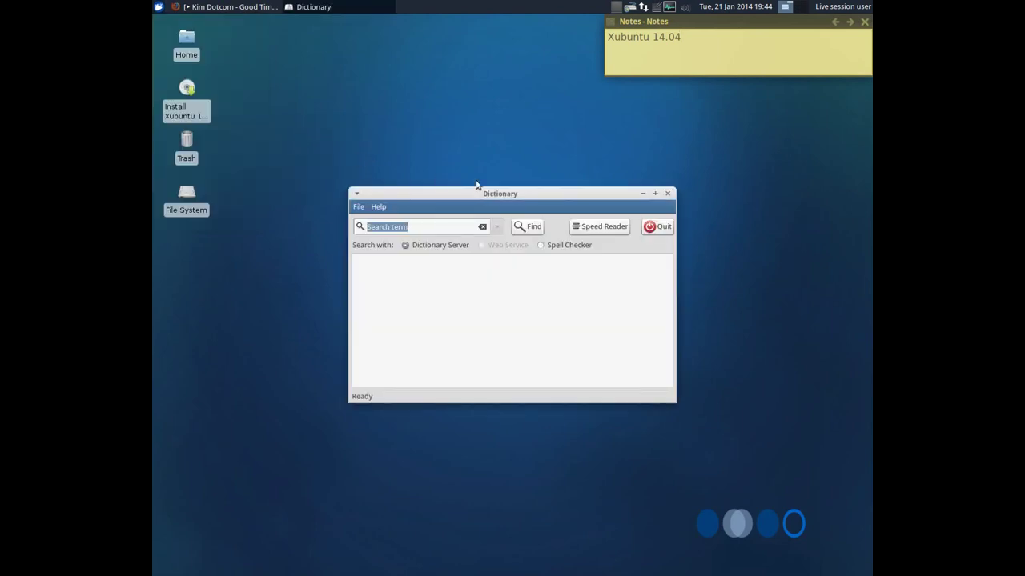
# Read the About information of Dictionary and close it
pyautogui.click(350, 166)
pyautogui.click(364, 183)
pyautogui.moveTo(417, 257); pyautogui.dragTo(590, 260)
pyautogui.click(521, 258)
pyautogui.moveTo(530, 275); pyautogui.dragTo(448, 275)
pyautogui.click(454, 275)
pyautogui.click(552, 324)
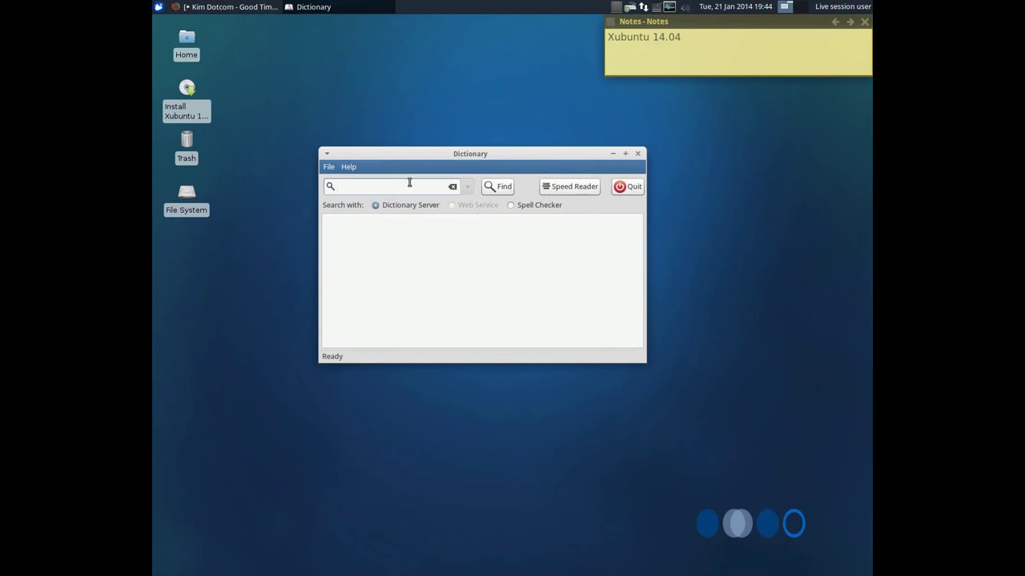
# Look up "ubuntu" with the dictionary server and quit Dictionary
pyautogui.press('Return')
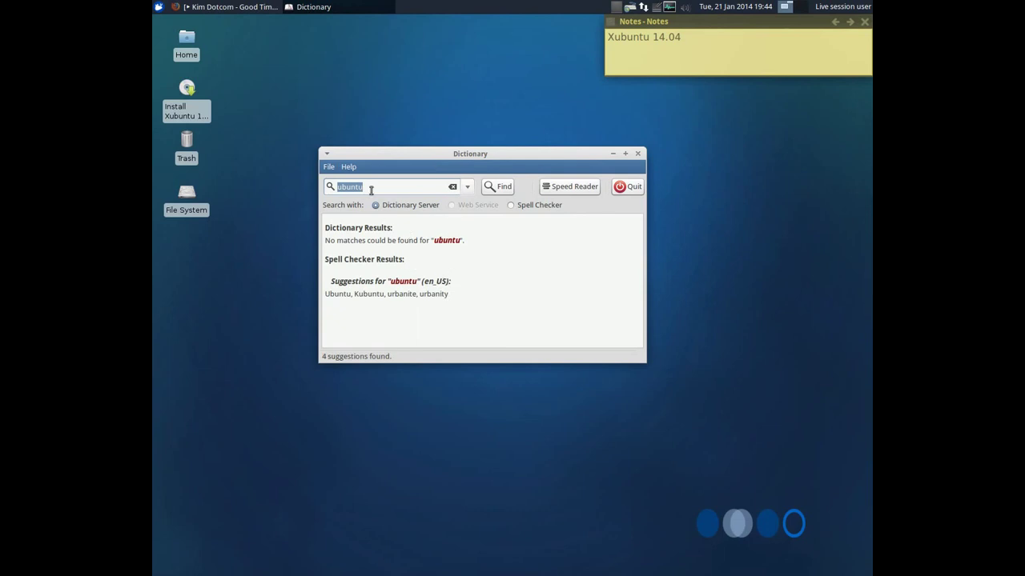
pyautogui.click(475, 300)
pyautogui.click(629, 186)
# Open the About Xfce information from the applications list and move its window up toward the middle of the desktop
pyautogui.click(158, 6)
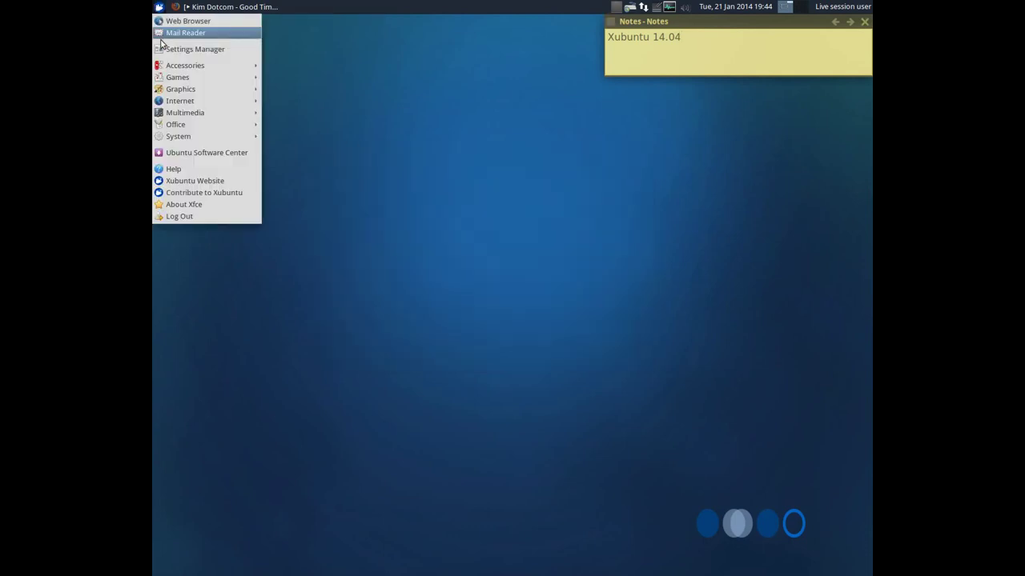
pyautogui.moveTo(224, 136)
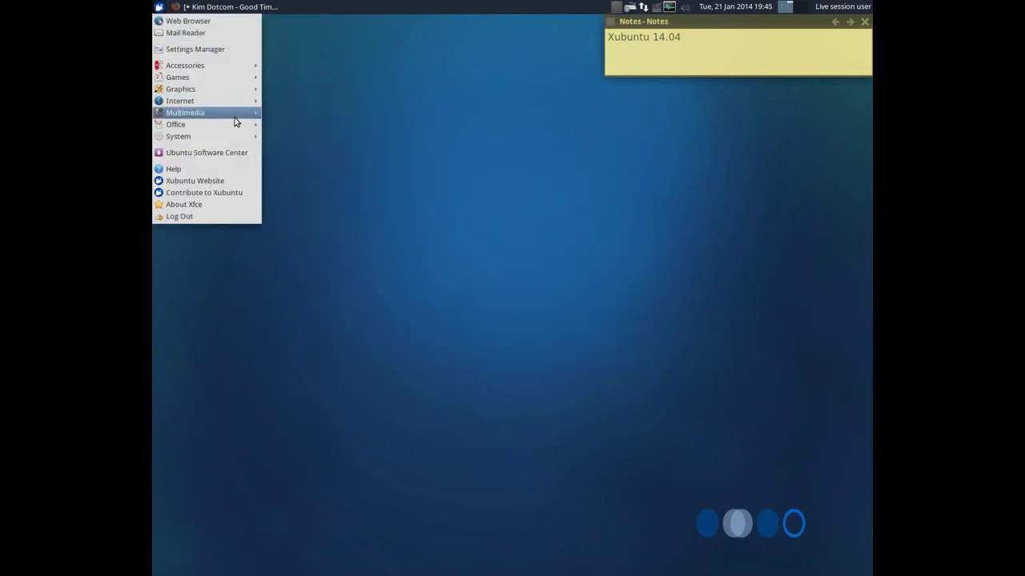
pyautogui.click(204, 204)
pyautogui.moveTo(470, 181); pyautogui.dragTo(435, 154)
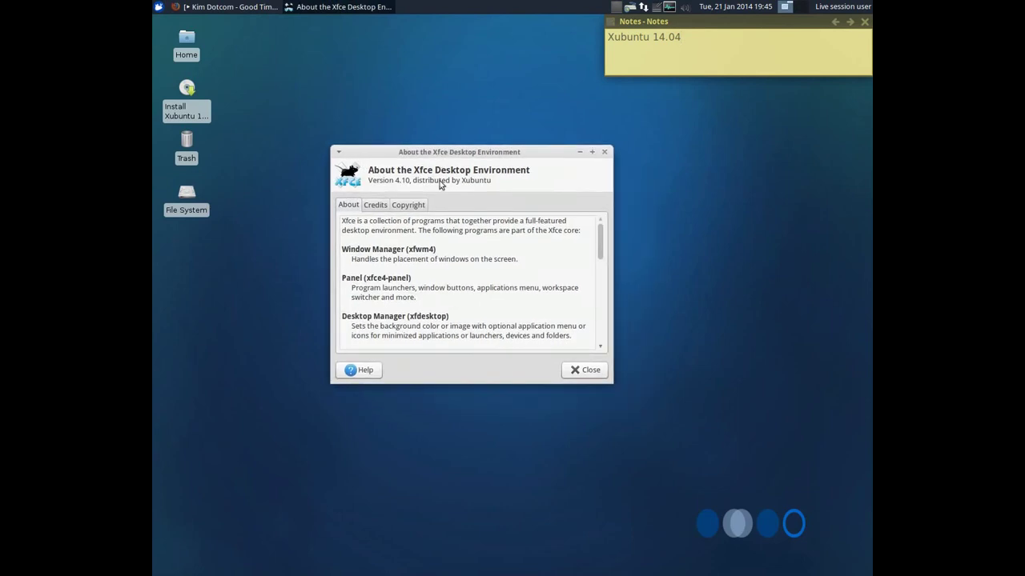
# Examine the Xfce core components, credits and copyright information, and close the window
pyautogui.moveTo(606, 248); pyautogui.dragTo(540, 246)
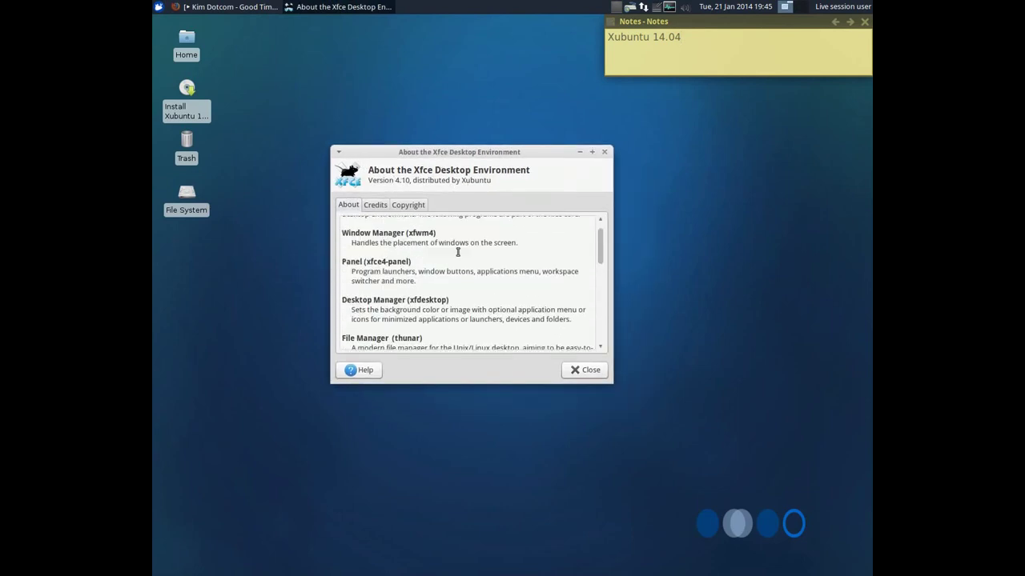
pyautogui.scroll(2, 369, 242)
pyautogui.click(377, 205)
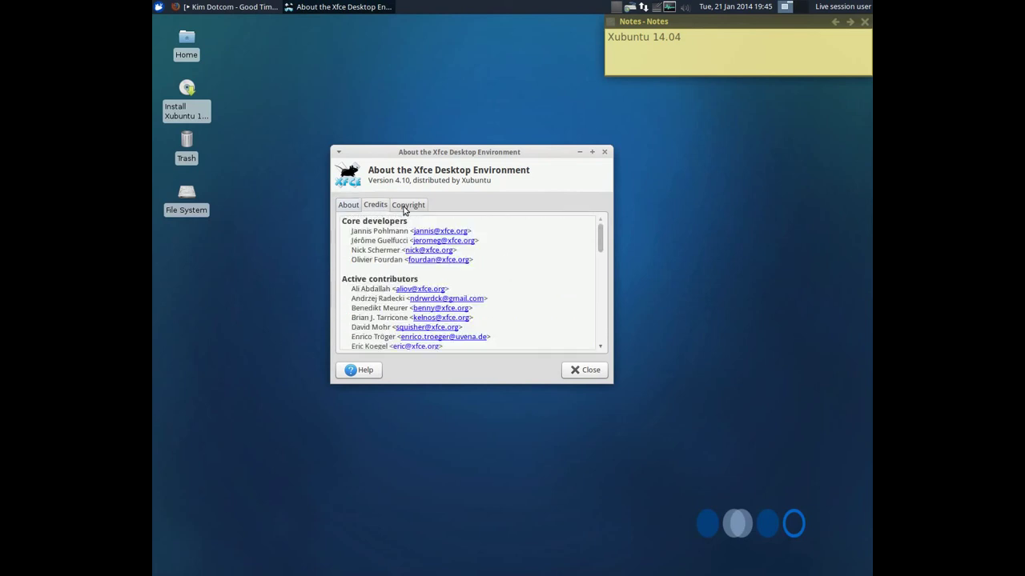
pyautogui.click(407, 205)
pyautogui.click(584, 370)
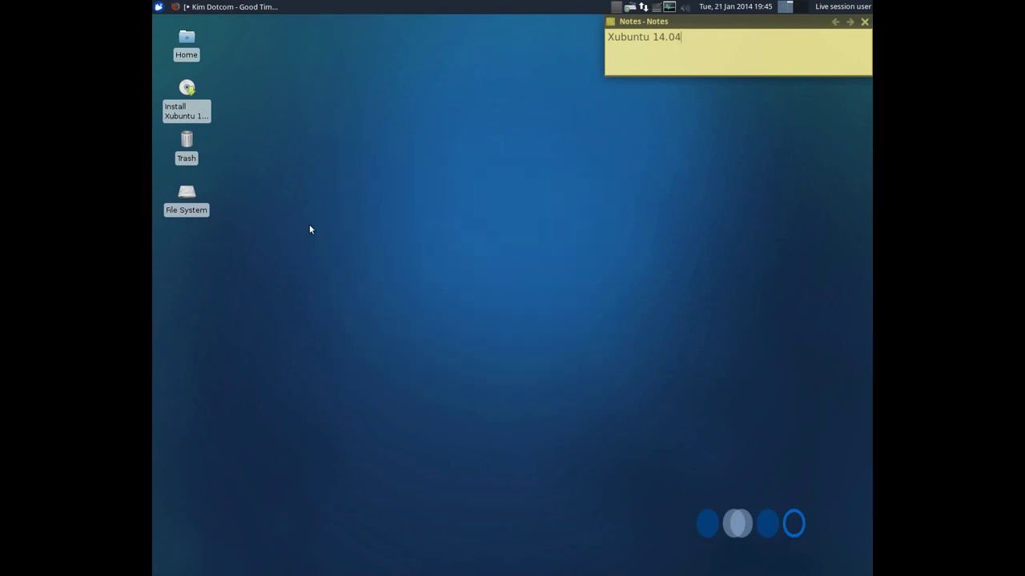
# Launch Transmission from the Internet applications, agree to its file-sharing notice and move its window toward the middle of the desktop
pyautogui.click(159, 7)
pyautogui.moveTo(189, 105)
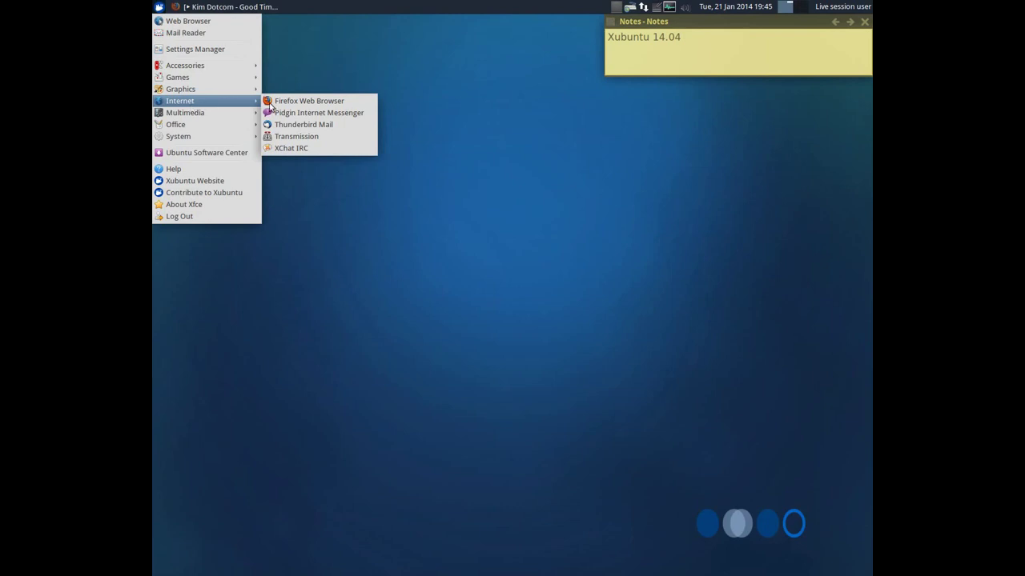
pyautogui.click(308, 138)
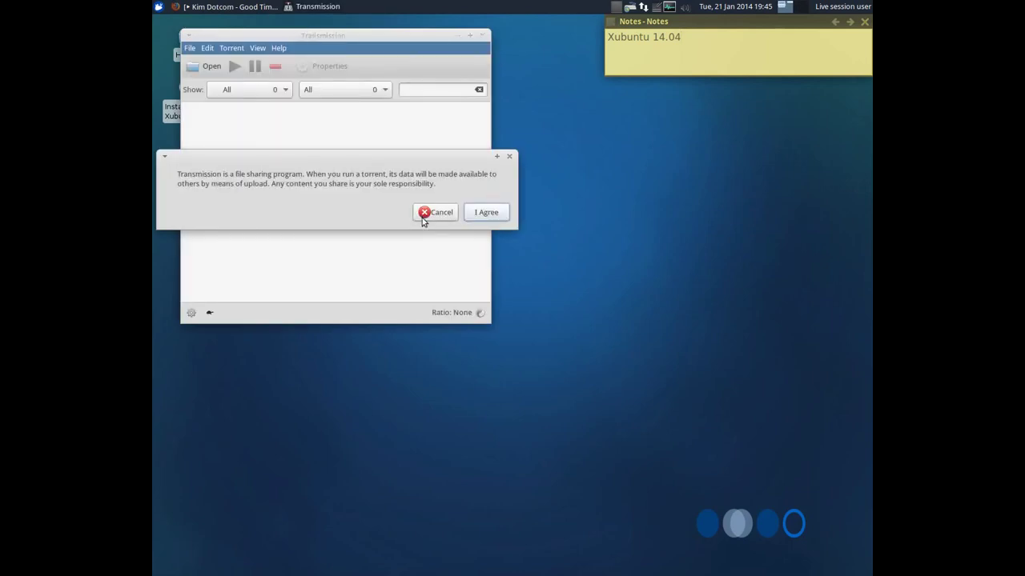
pyautogui.click(483, 212)
pyautogui.moveTo(353, 47); pyautogui.dragTo(464, 111)
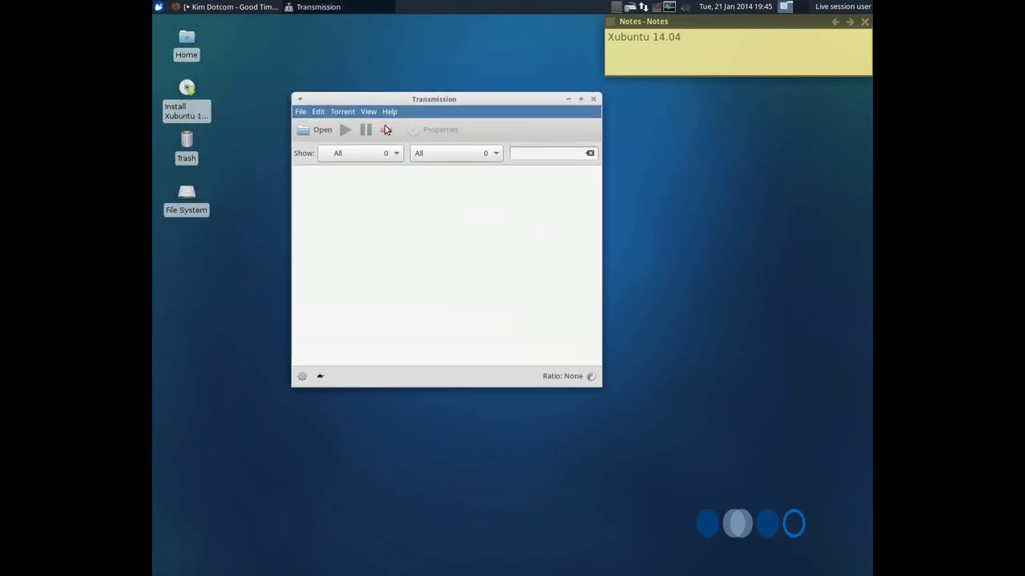
# Open Transmission's help contents in the browser, highlight the outdated-files notice, then close the help page and minimize the browser
pyautogui.click(389, 111)
pyautogui.click(406, 167)
pyautogui.click(389, 111)
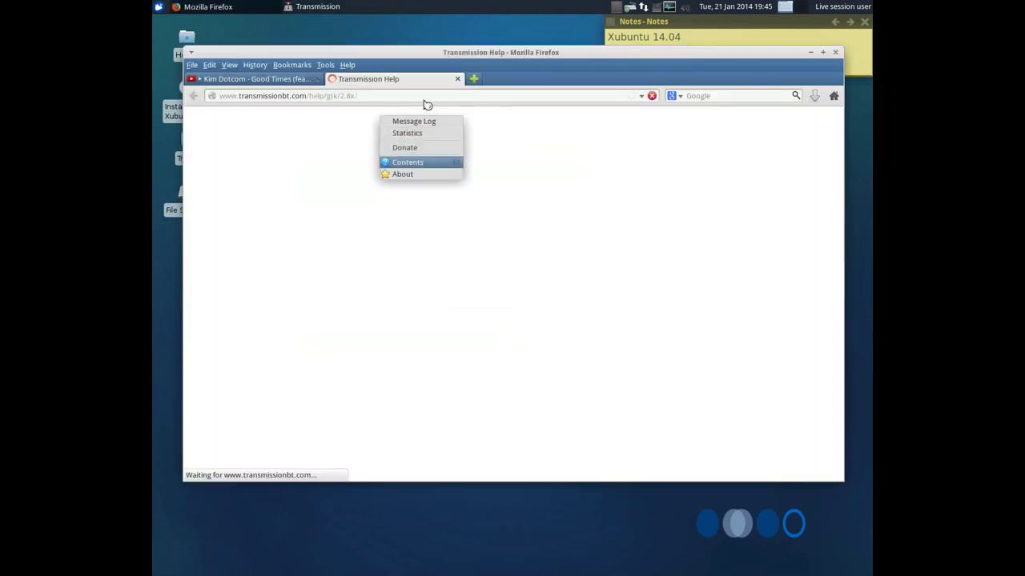
pyautogui.click(375, 96)
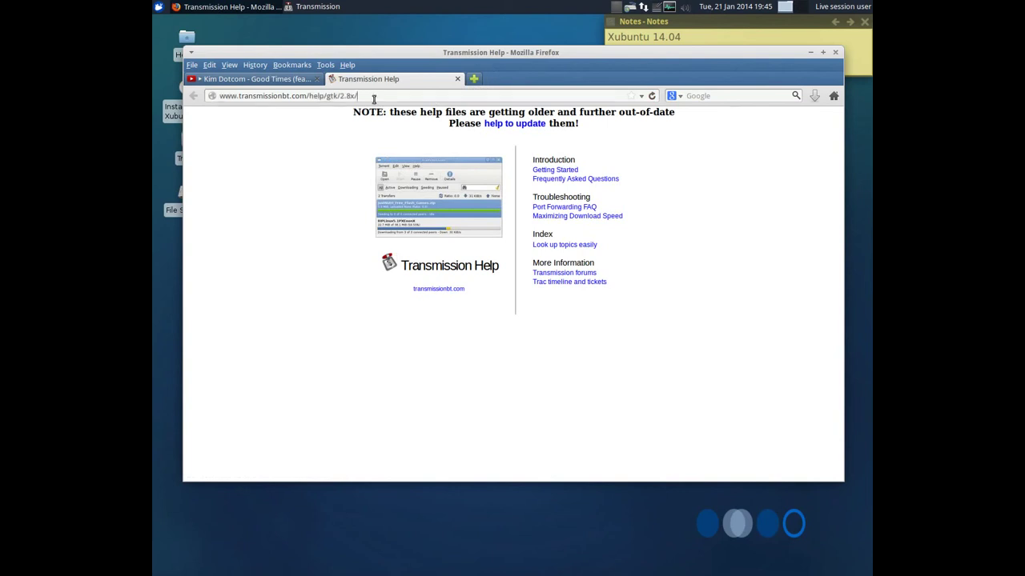
pyautogui.moveTo(376, 113); pyautogui.dragTo(491, 145)
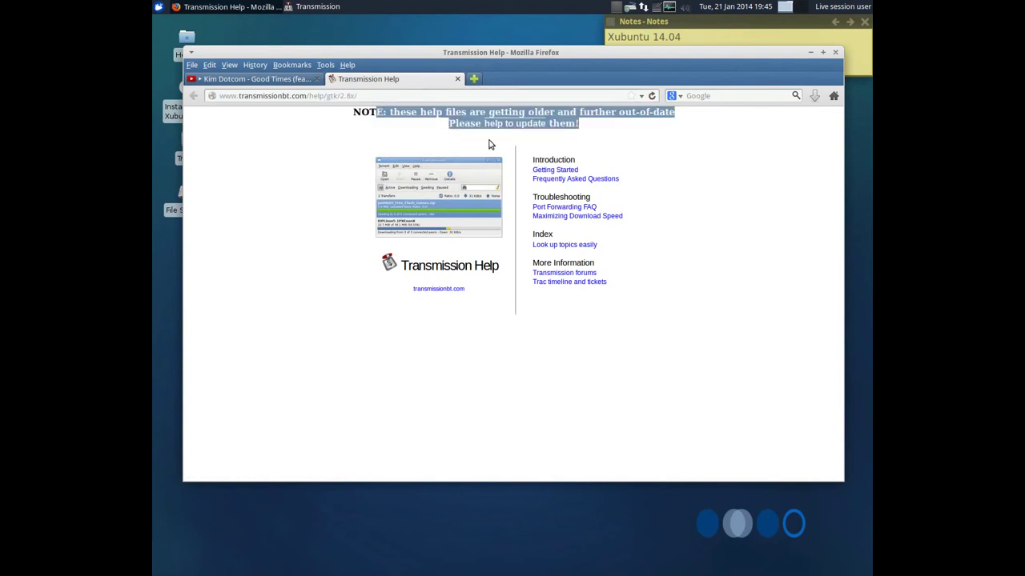
pyautogui.click(457, 78)
pyautogui.click(240, 6)
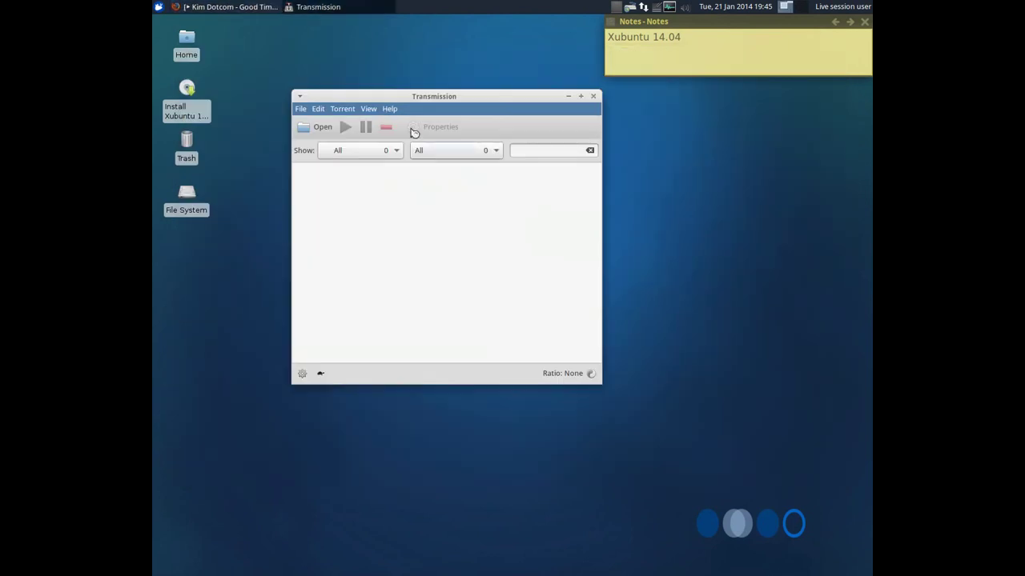
# Read the name, version and description in Transmission's About information, close it and quit Transmission
pyautogui.click(390, 109)
pyautogui.click(412, 172)
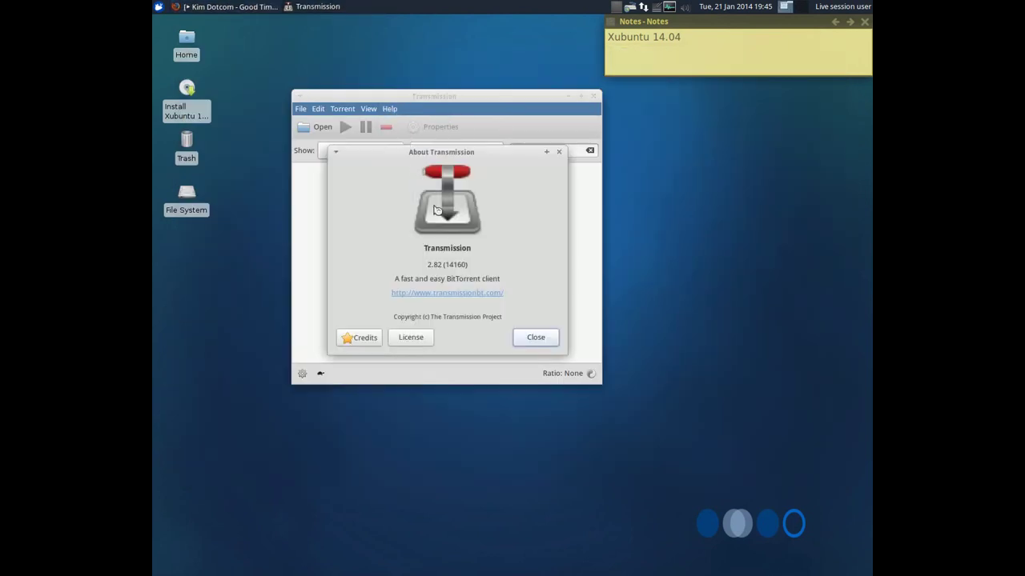
pyautogui.moveTo(428, 248); pyautogui.dragTo(487, 259)
pyautogui.moveTo(406, 276); pyautogui.dragTo(515, 281)
pyautogui.click(515, 281)
pyautogui.click(536, 338)
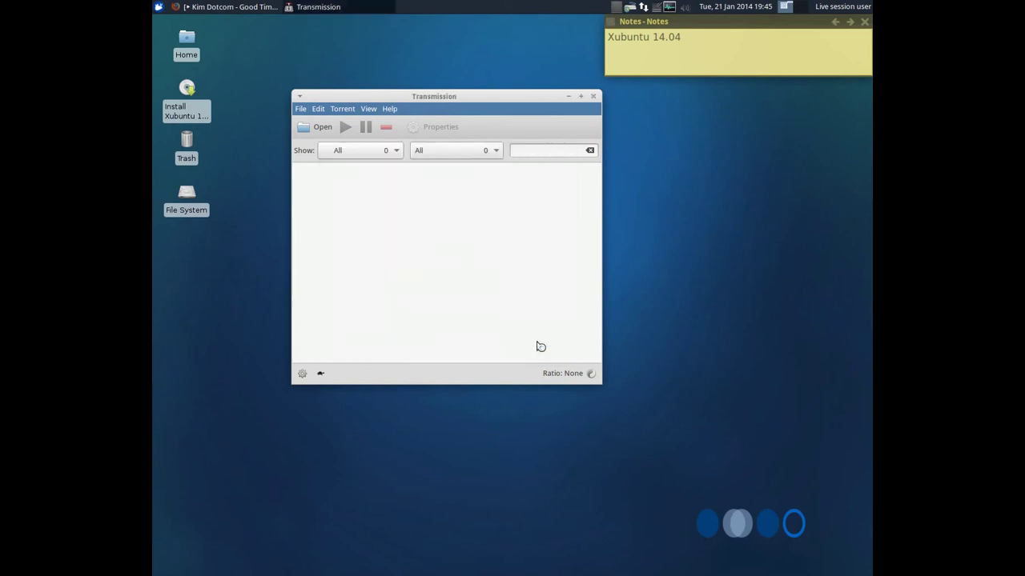
pyautogui.click(593, 97)
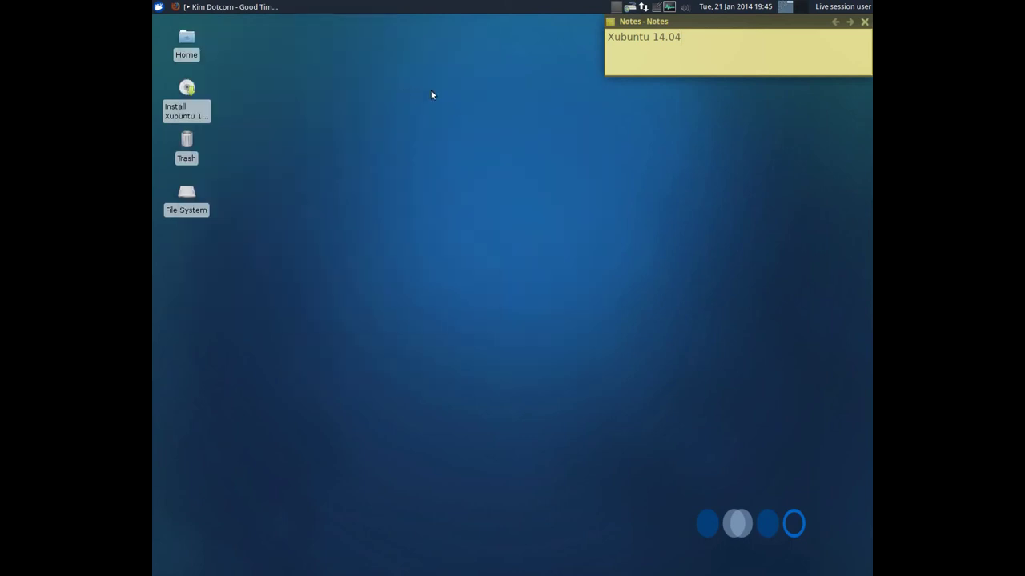
# Launch Parole Media Player from the Multimedia applications and move its window up toward the middle of the desktop
pyautogui.click(158, 6)
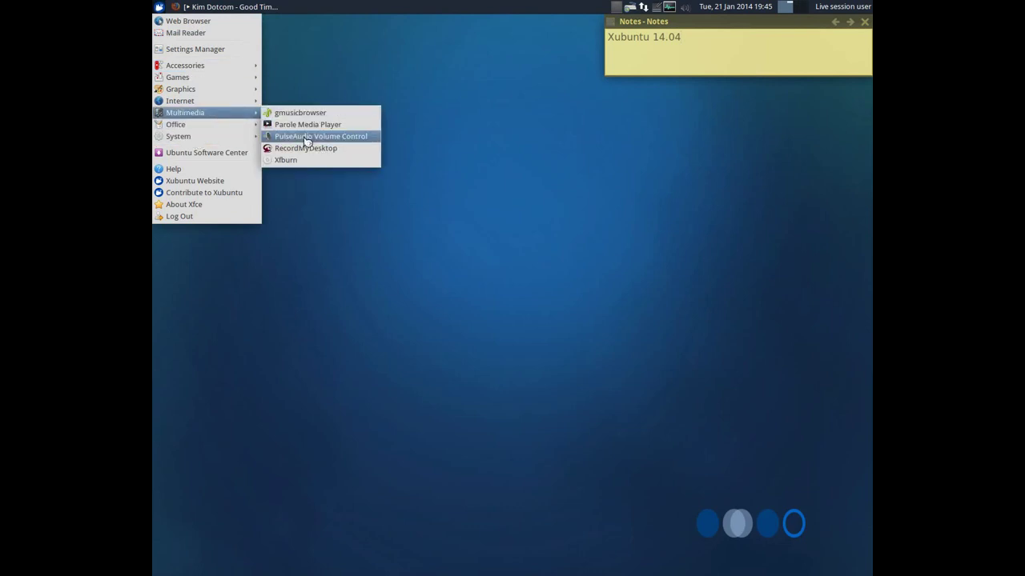
pyautogui.click(296, 125)
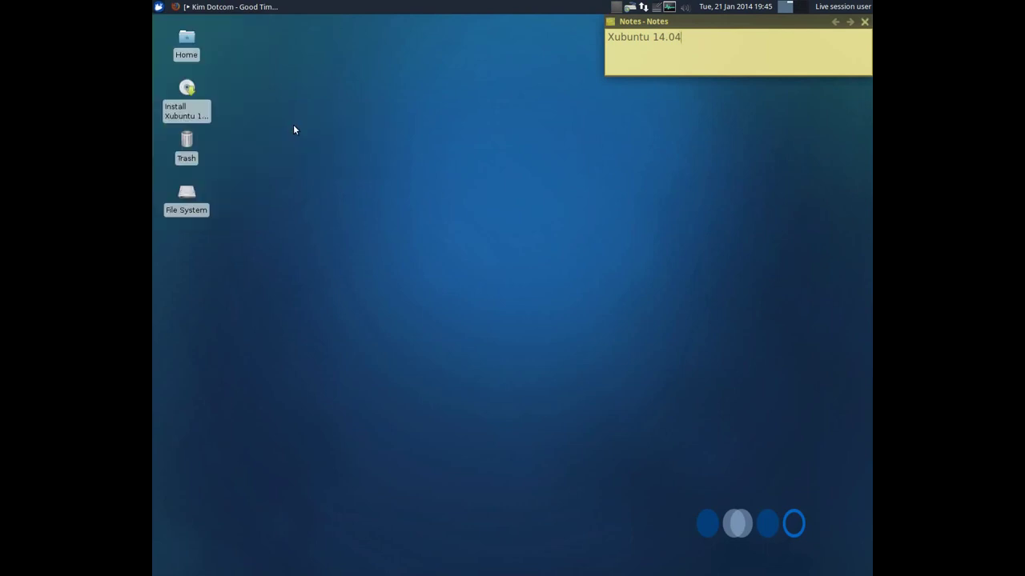
pyautogui.moveTo(497, 254); pyautogui.dragTo(415, 131)
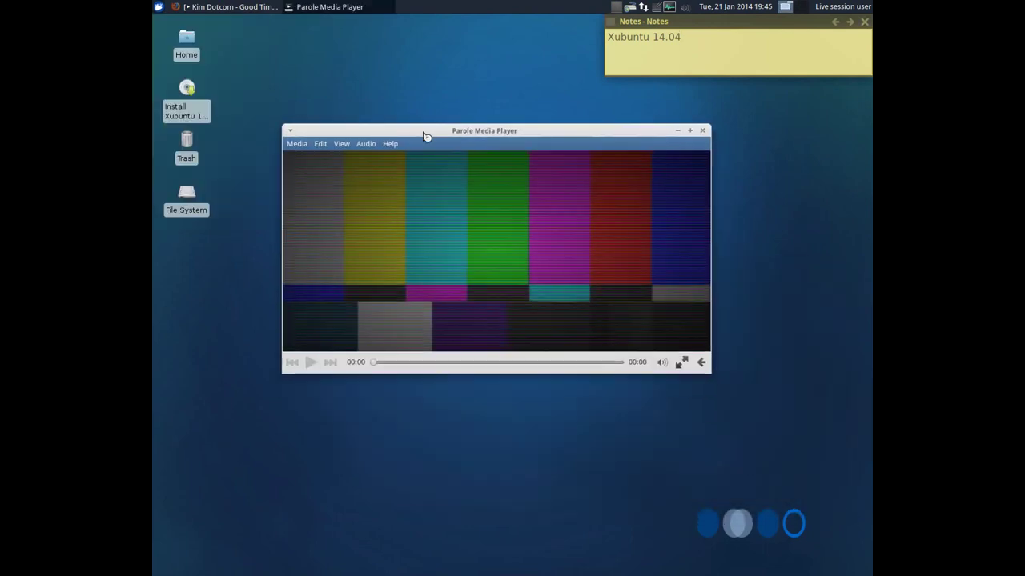
# Open the About information of Parole Media Player to view its version and copyright details
pyautogui.click(389, 144)
pyautogui.click(398, 158)
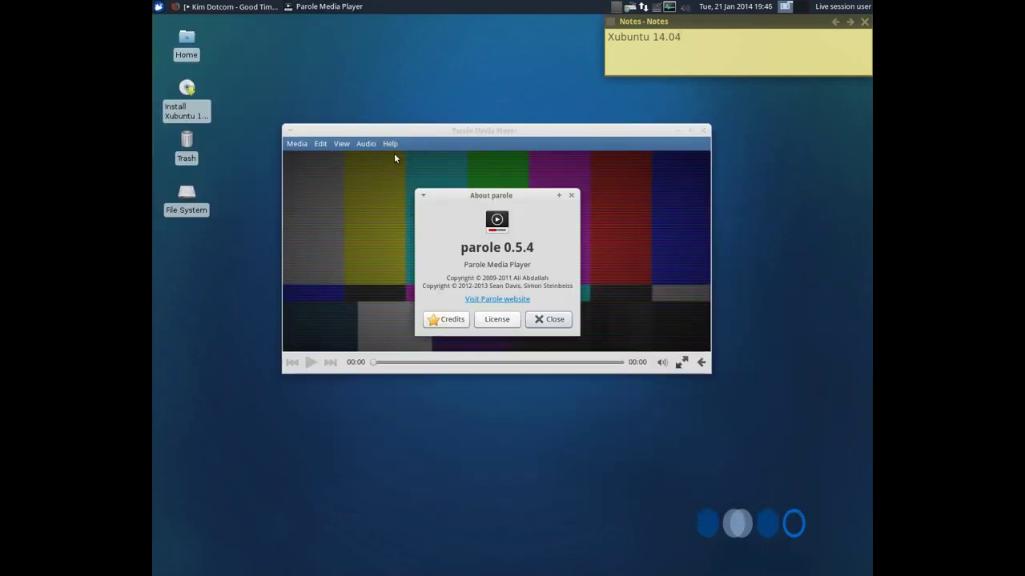